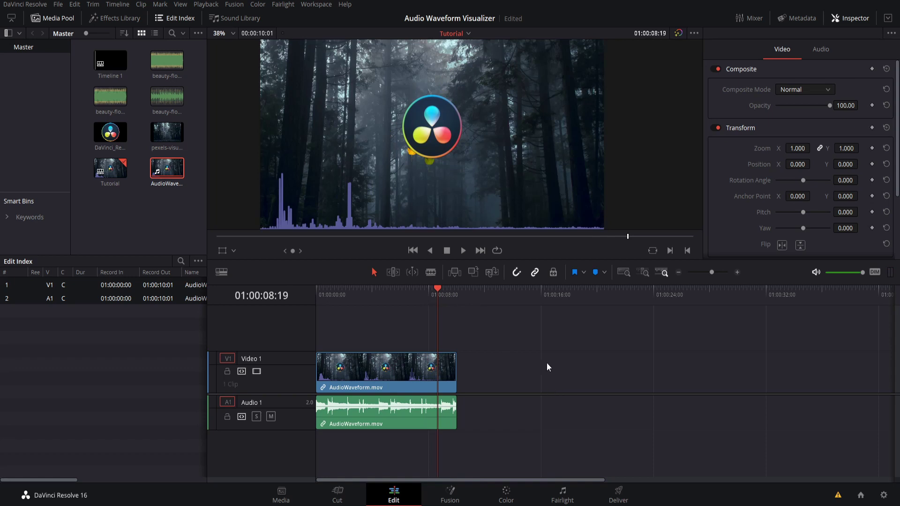
Add a Fusion Composition effect on a new video track after the existing clip and open it on the Fusion page.
click(112, 19)
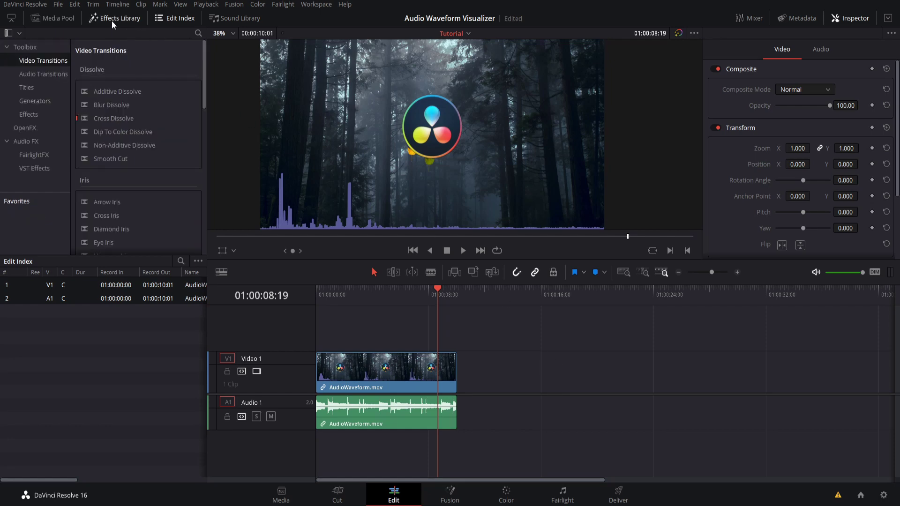
click(58, 112)
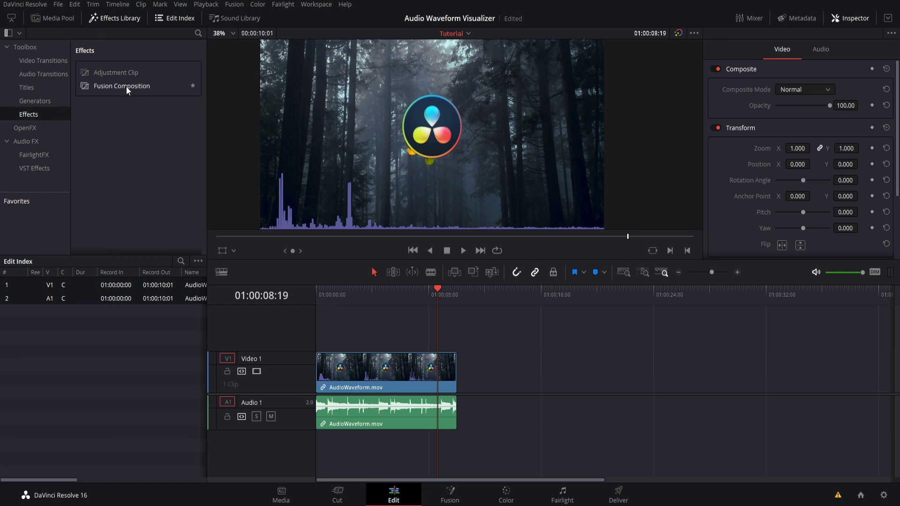
drag(126, 86, 498, 353)
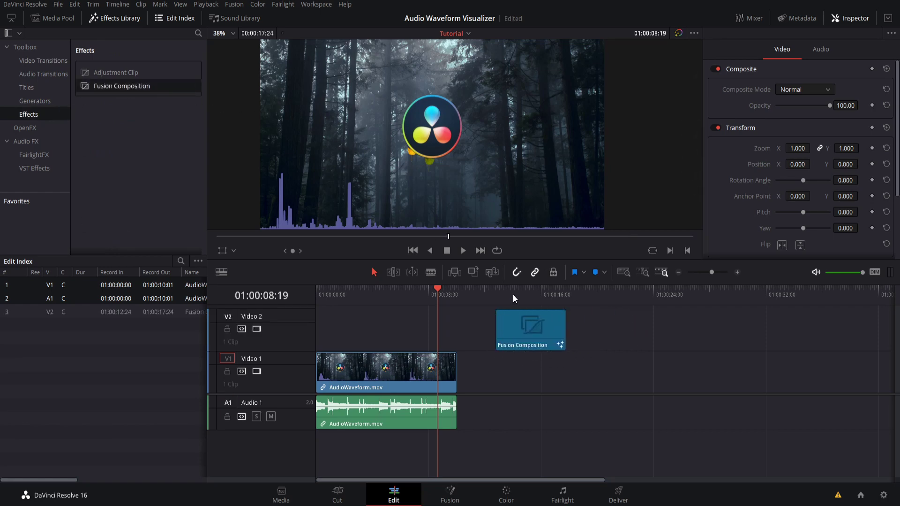
click(514, 298)
click(523, 333)
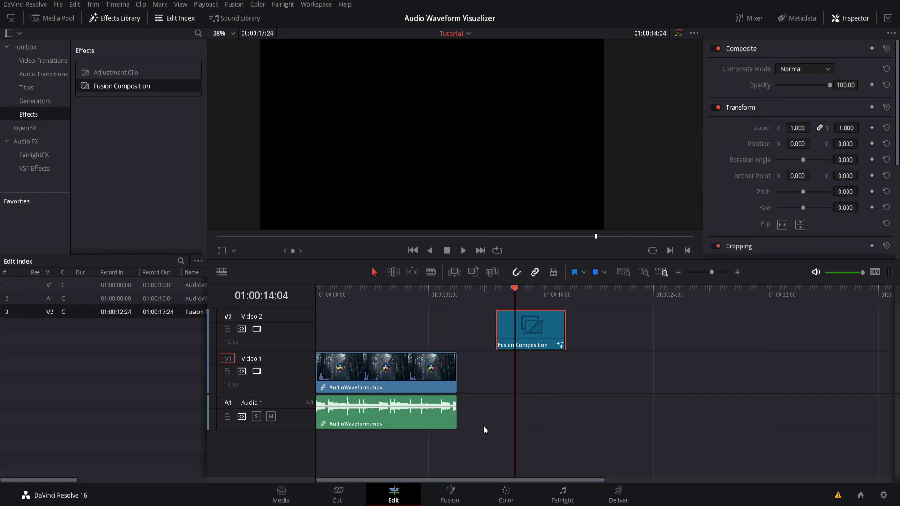
click(474, 490)
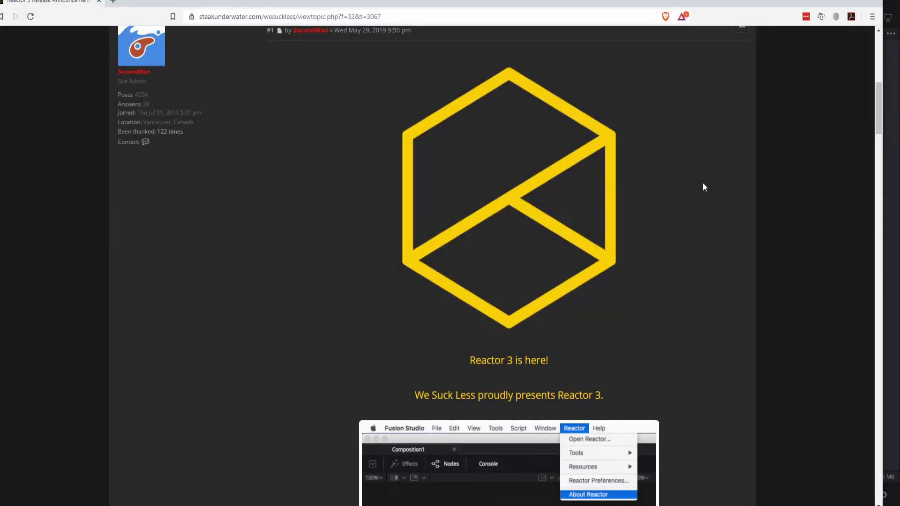
Read through the Reactor 3 release announcement in the browser to the installer download, and return to DaVinci Resolve.
scroll(704, 187, down, 1)
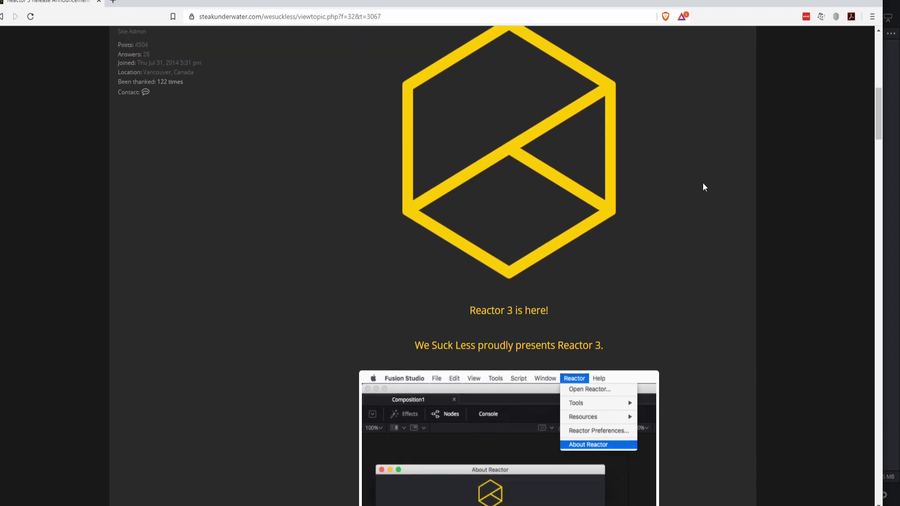
scroll(705, 184, down, 2)
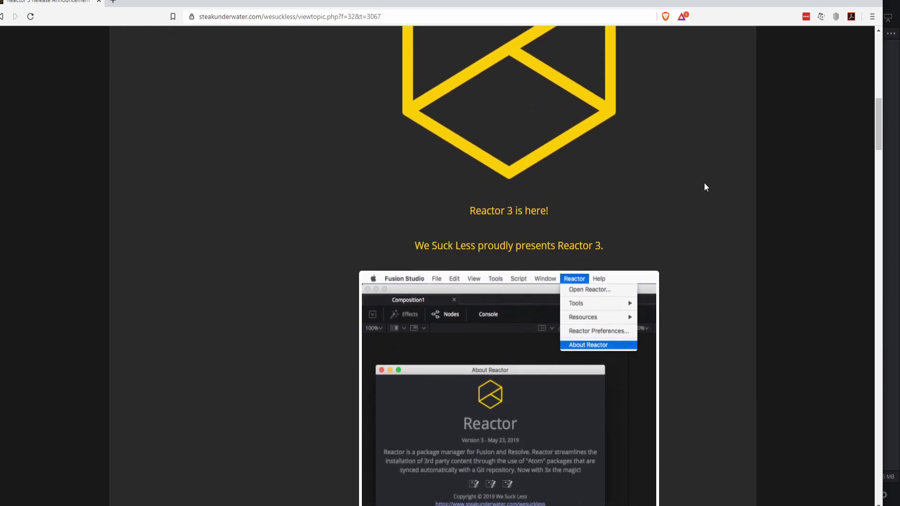
scroll(704, 186, down, 10)
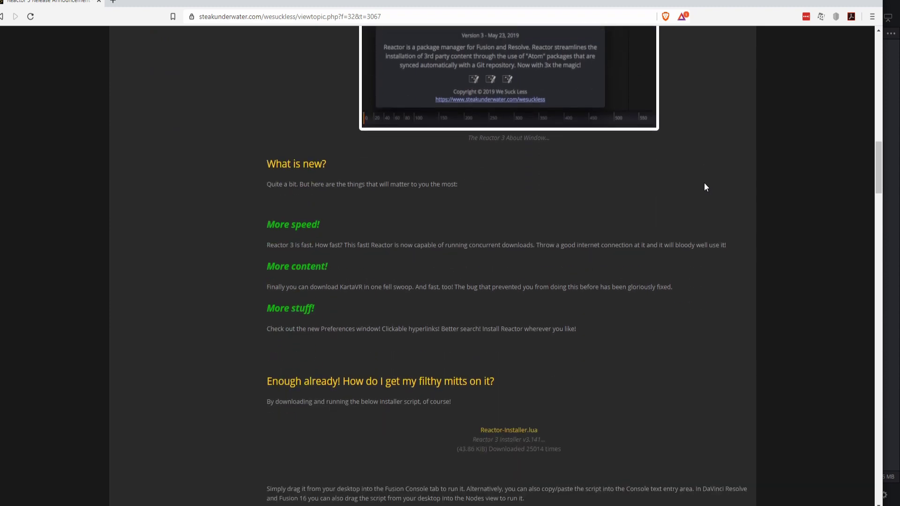
click(829, 1)
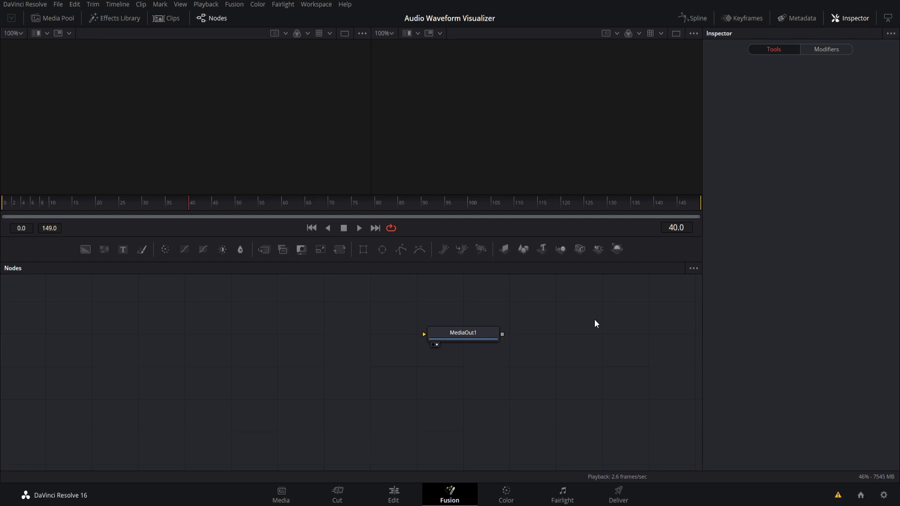
Open the Reactor package manager, examine the AudioWaveform package, and close the manager.
click(318, 5)
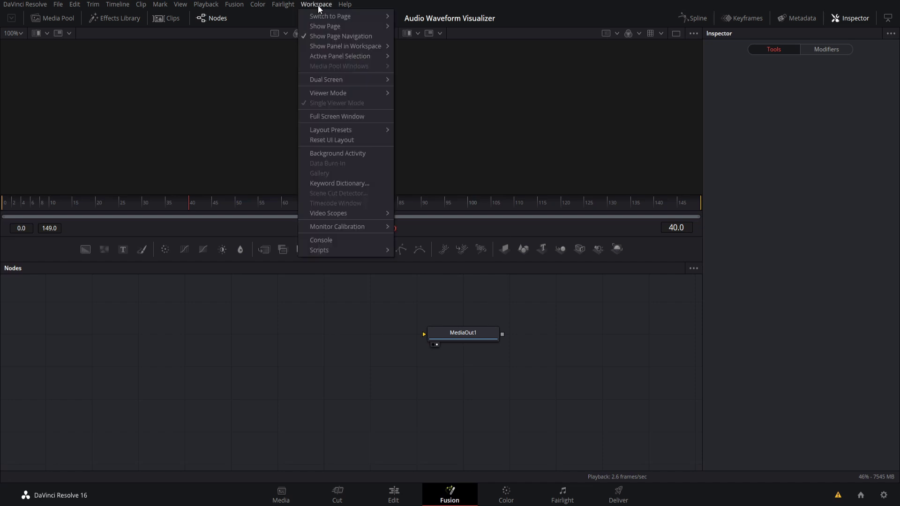
mouse_move(330, 254)
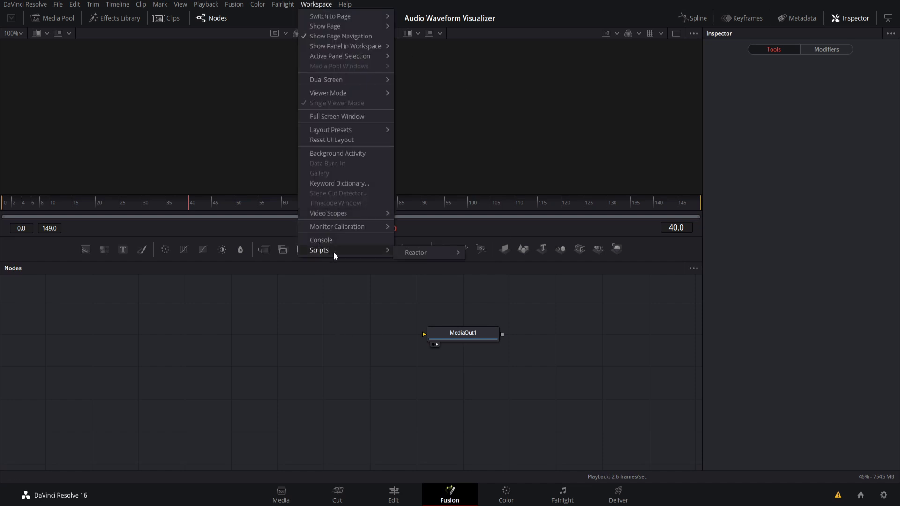
mouse_move(418, 251)
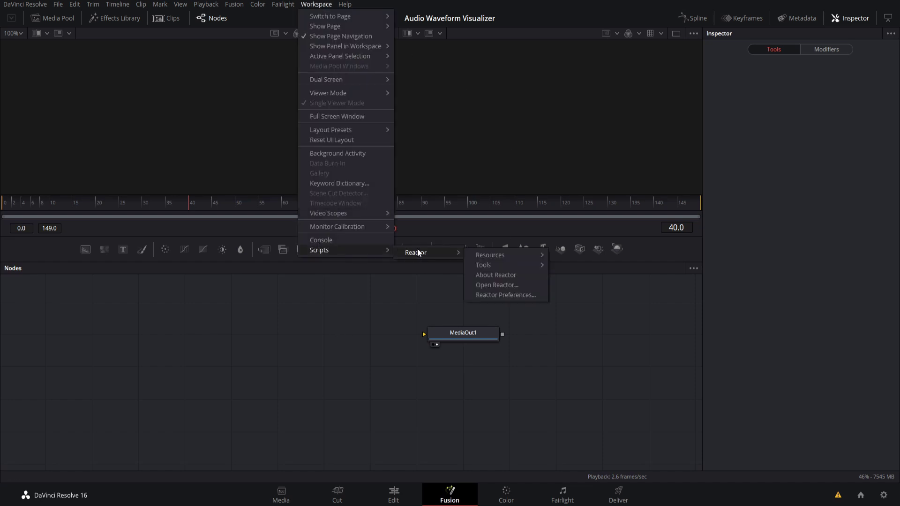
click(504, 286)
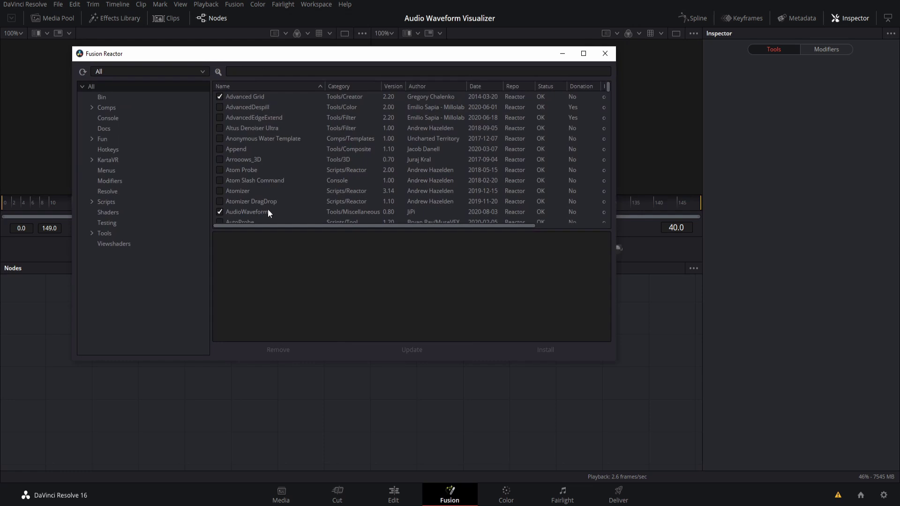
scroll(290, 180, down, 2)
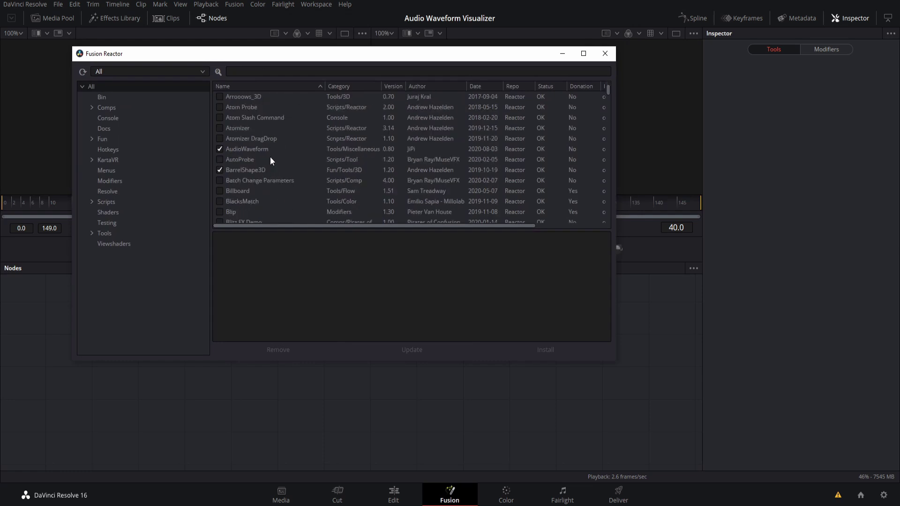
click(249, 149)
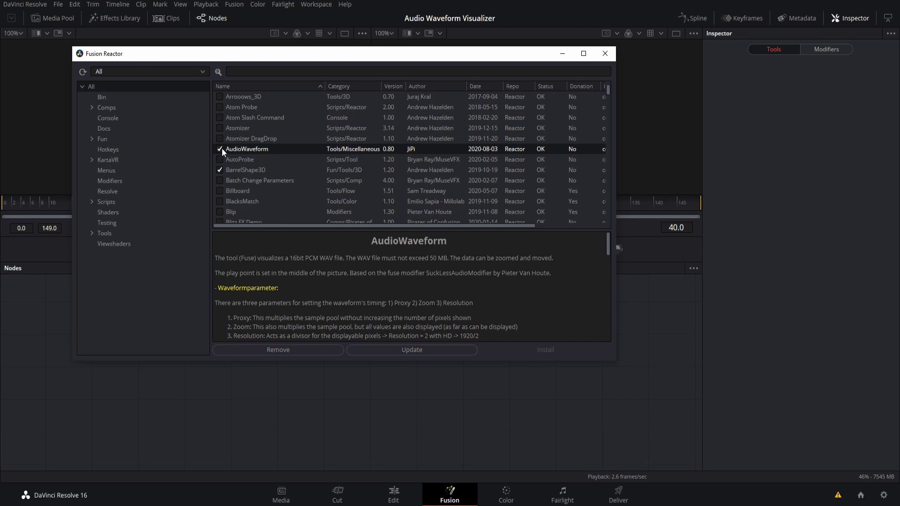
click(605, 53)
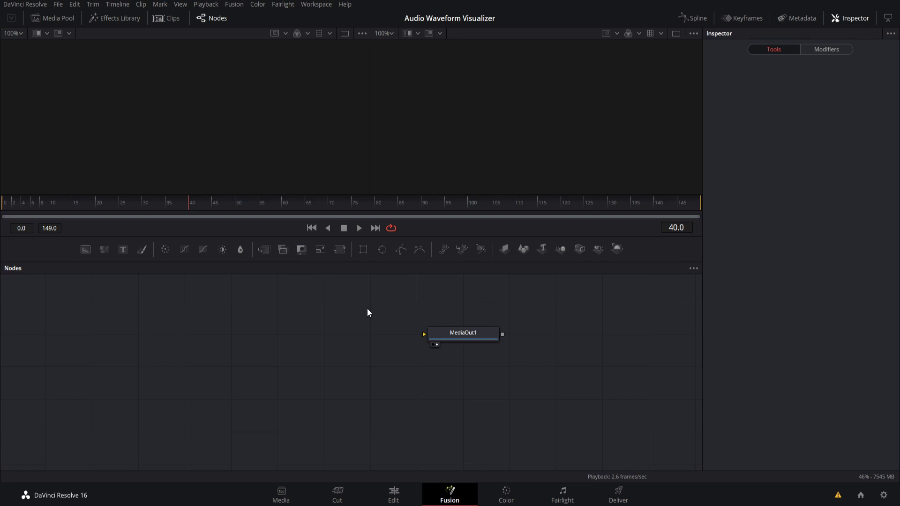
Add an Audio Waveform fuse to the node graph and place it to the left of MediaOut1.
drag(376, 308, 417, 313)
right_click(266, 325)
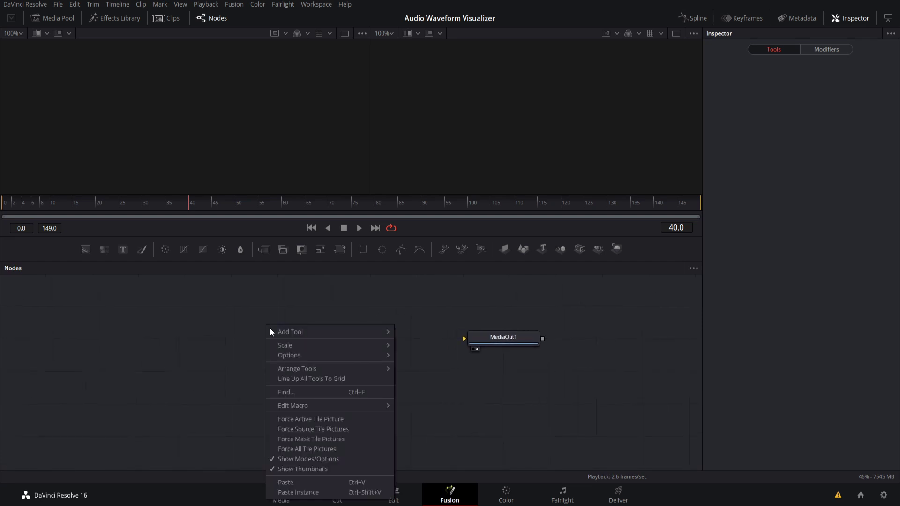
mouse_move(273, 331)
mouse_move(451, 252)
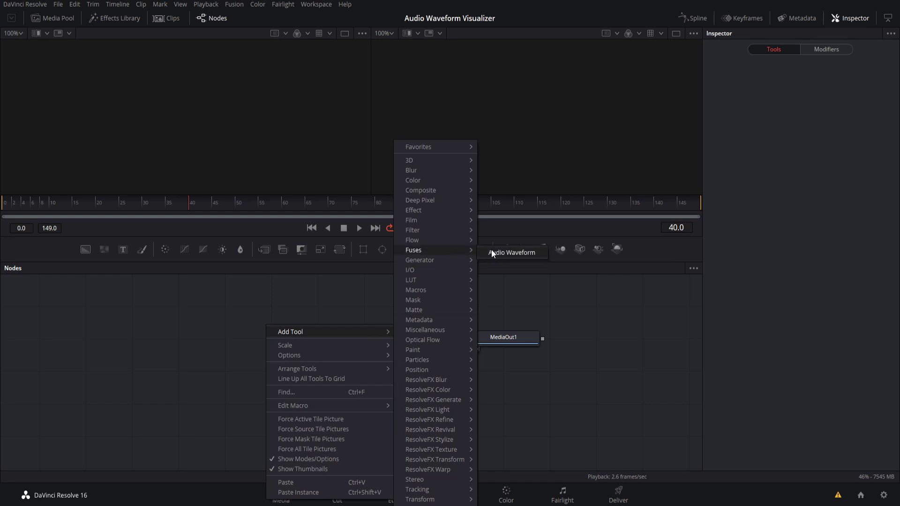
click(506, 254)
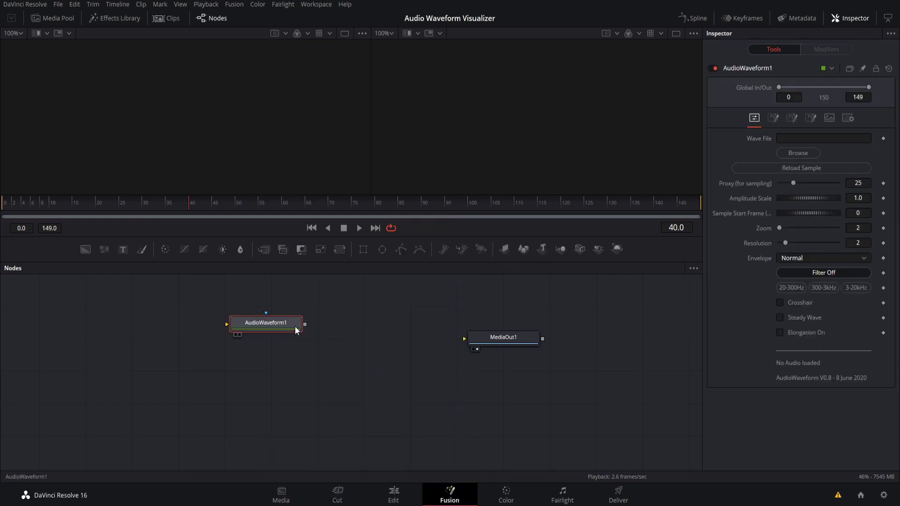
drag(269, 333, 264, 334)
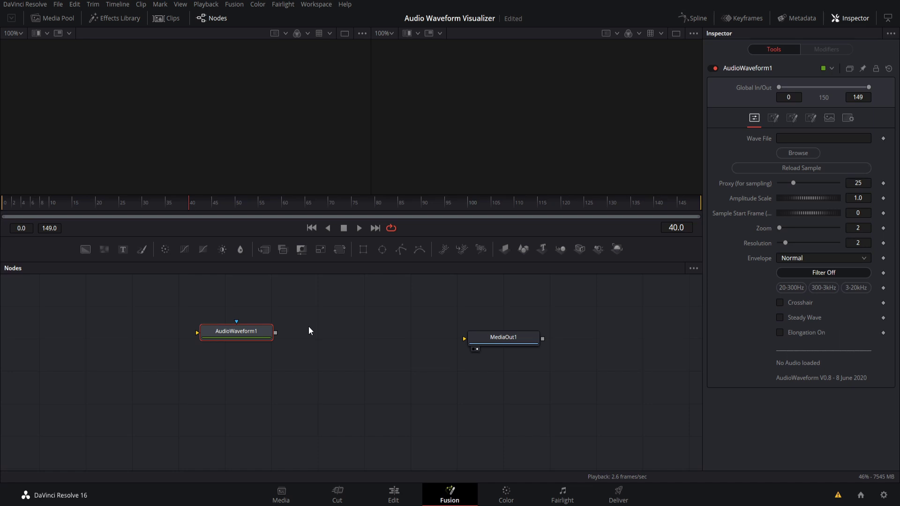
Load beauty-flow-by-kevin-macleod-1mintest.wav from the Desktop as the AudioWaveform1 node's wave file.
drag(308, 327, 320, 329)
click(810, 155)
click(202, 187)
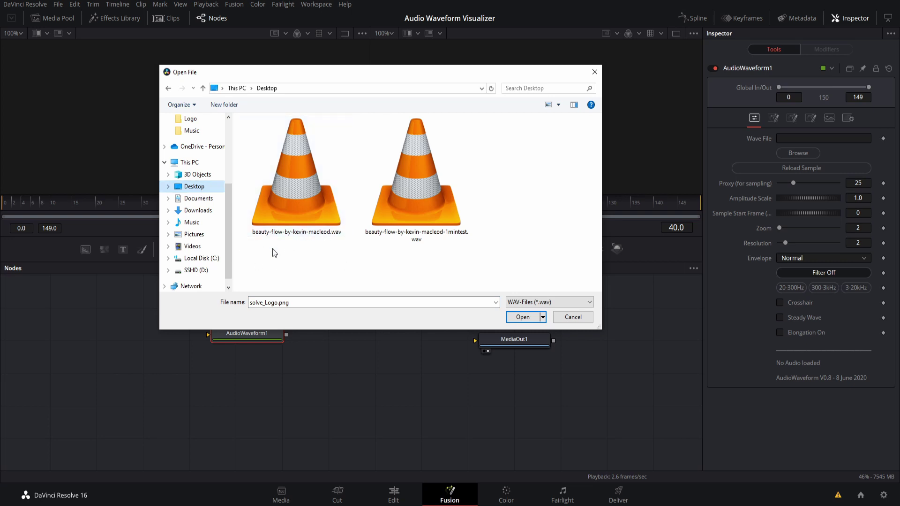
double_click(308, 228)
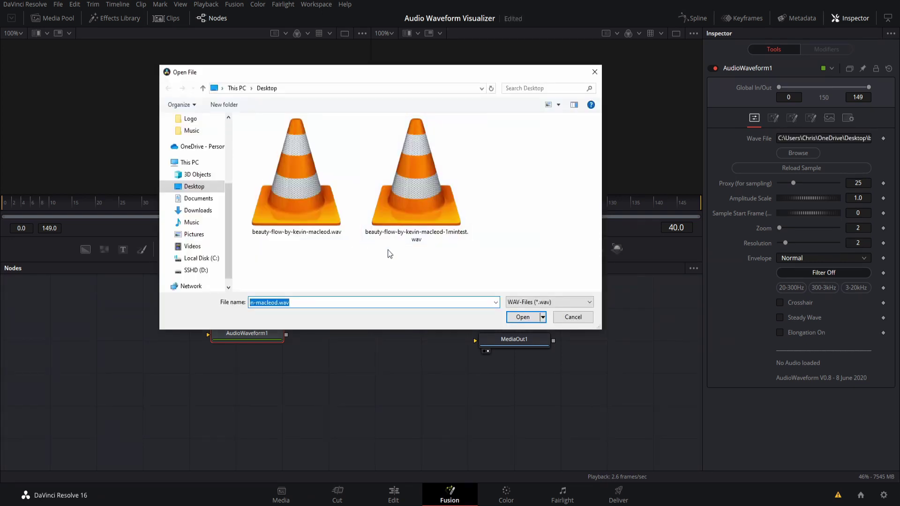
click(457, 239)
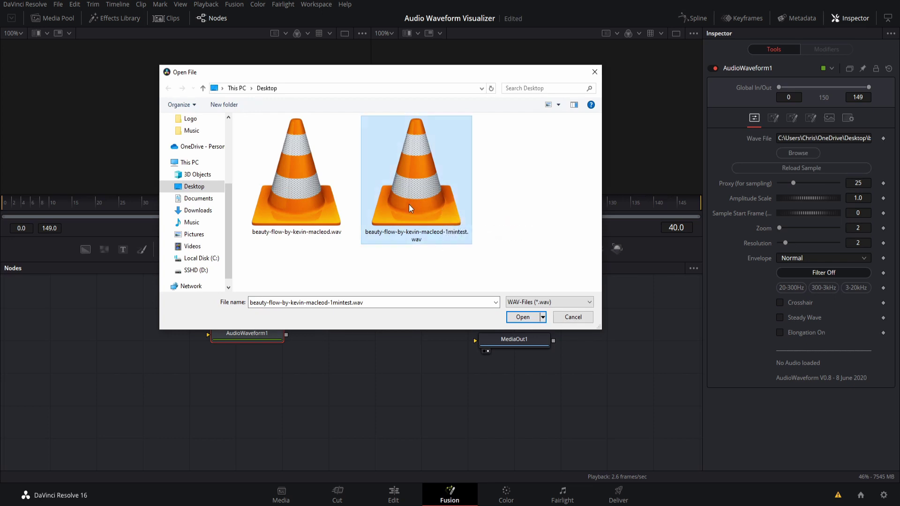
double_click(452, 206)
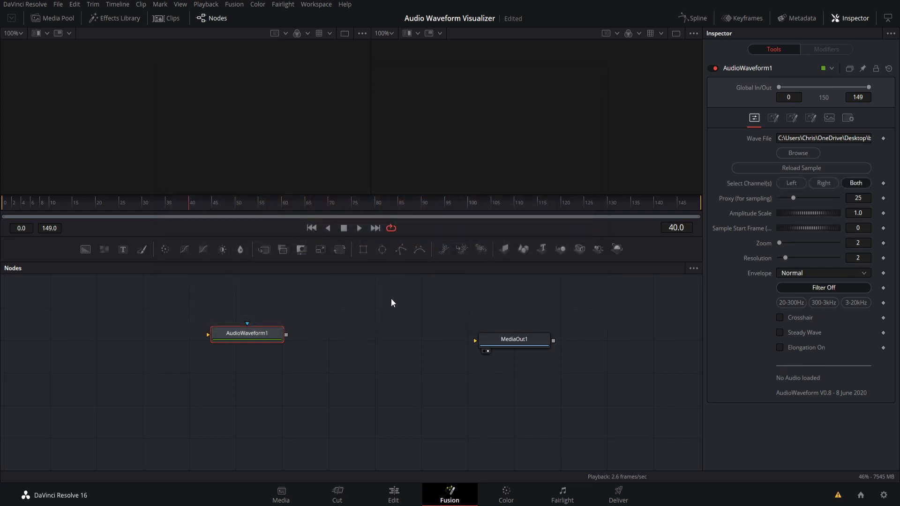
Show the AudioWaveform1 node in the first viewer and enlarge the viewer area.
drag(369, 306, 361, 306)
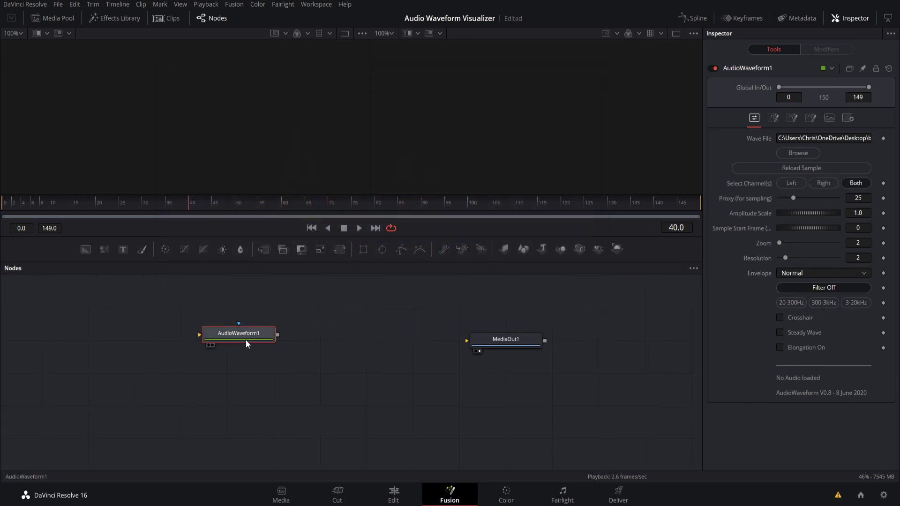
drag(247, 342, 257, 345)
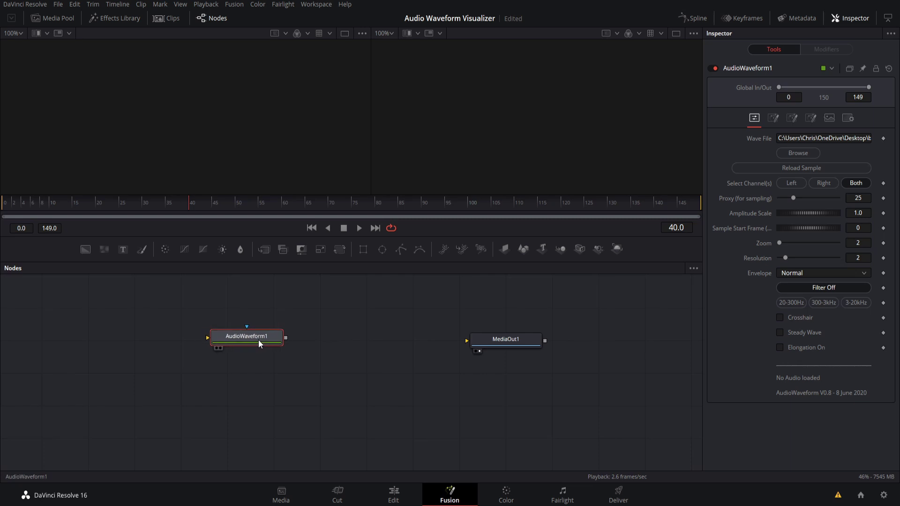
click(218, 349)
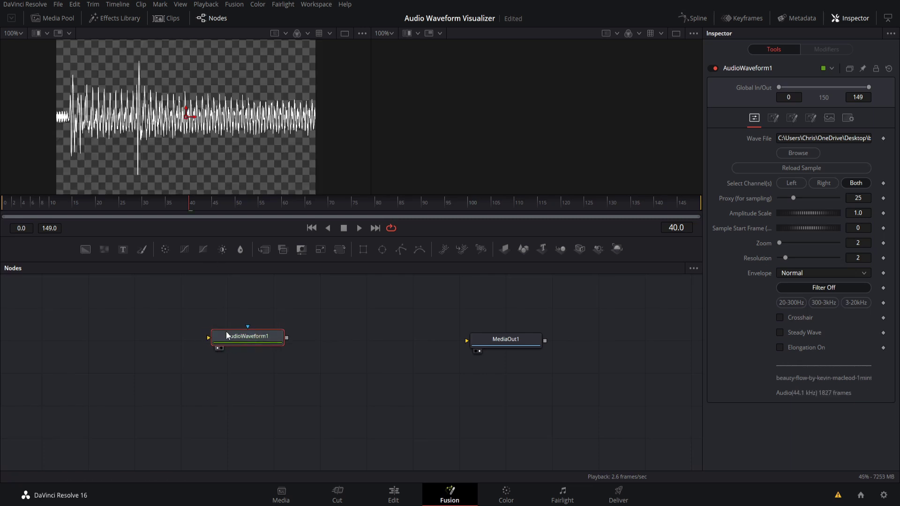
drag(255, 237, 267, 285)
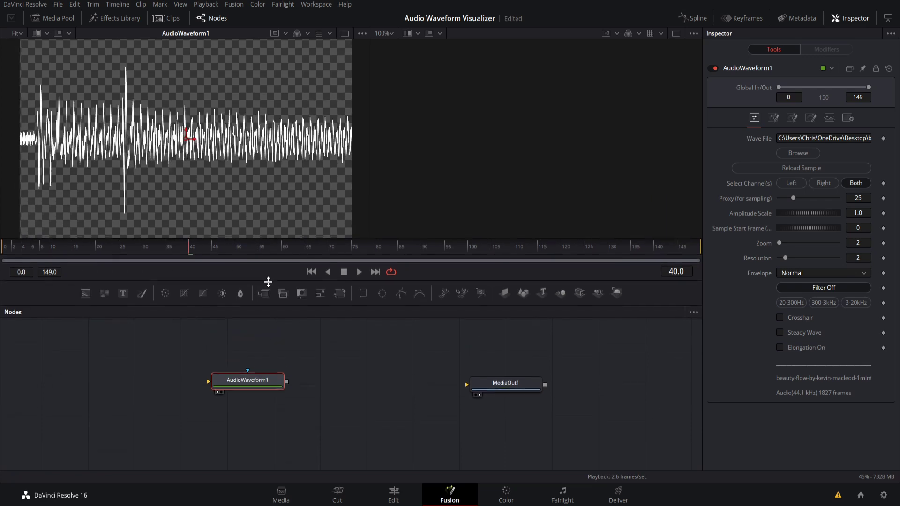
Play the composition to preview the moving waveform, and stop the playback.
click(360, 276)
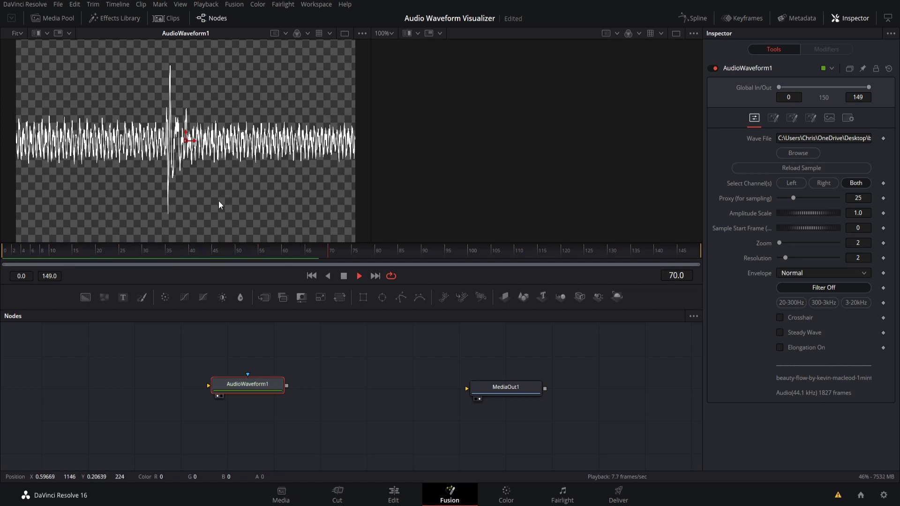
click(343, 277)
drag(333, 344, 321, 345)
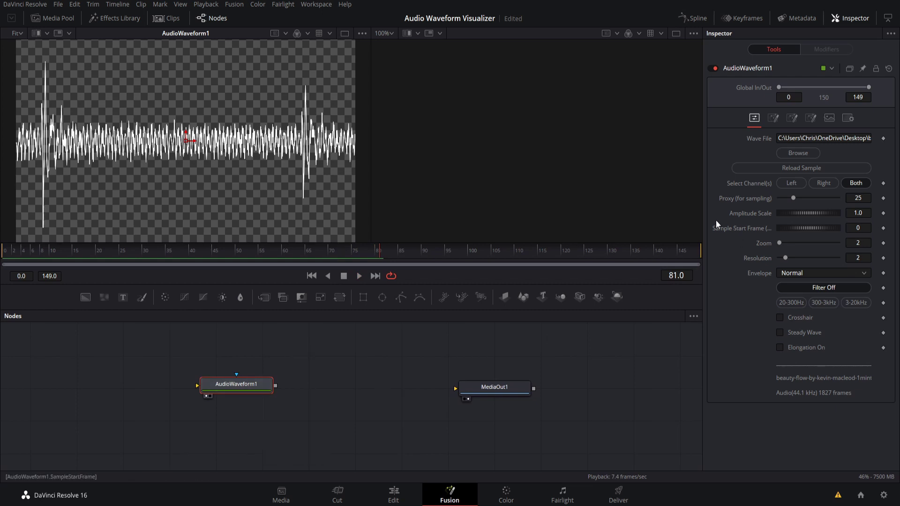
Enable Spectrum on the AudioWaveform1 node and set its appearance to Needles.
click(792, 119)
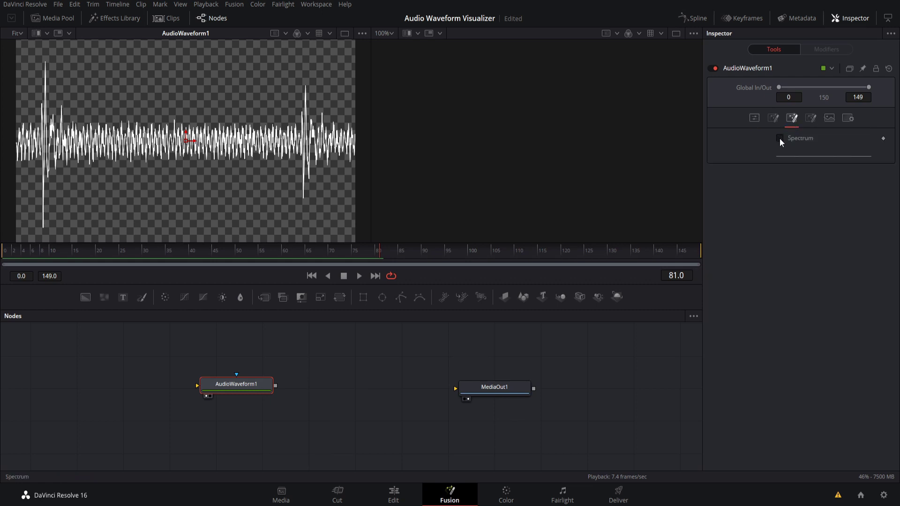
click(781, 138)
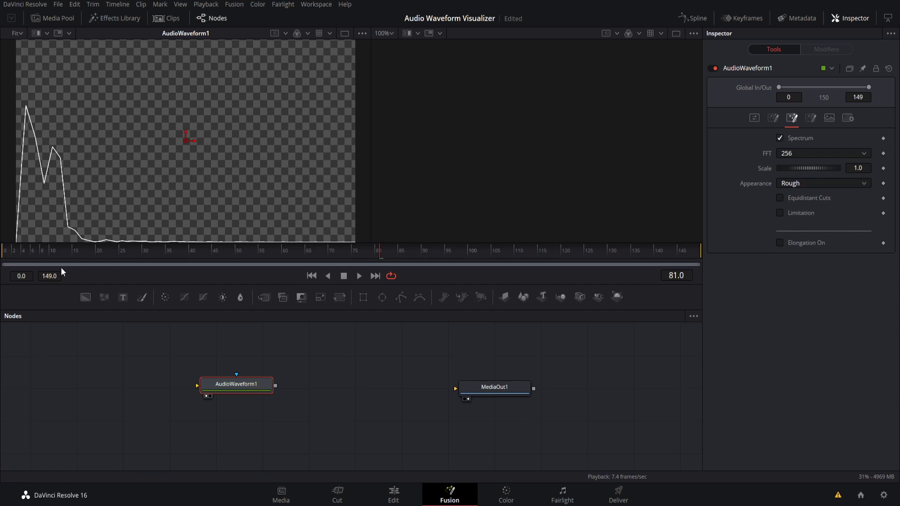
click(2, 256)
key(space)
key(space)
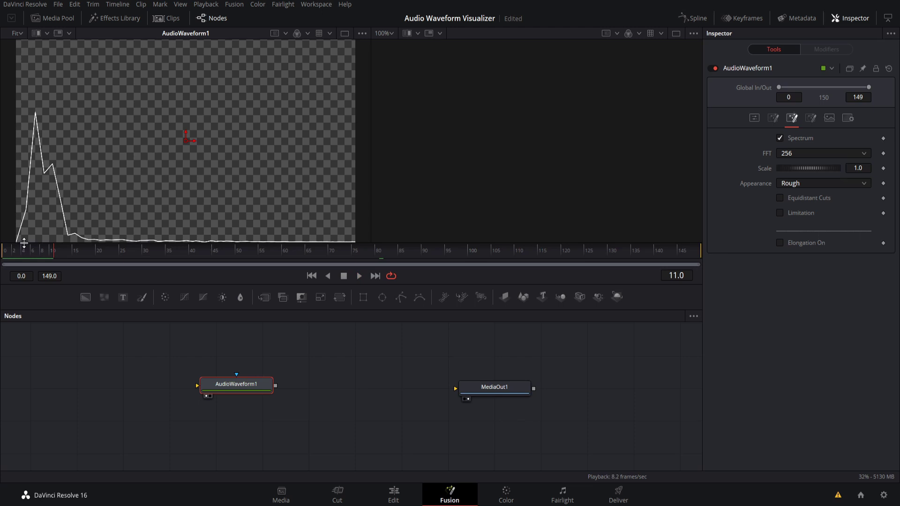
click(804, 184)
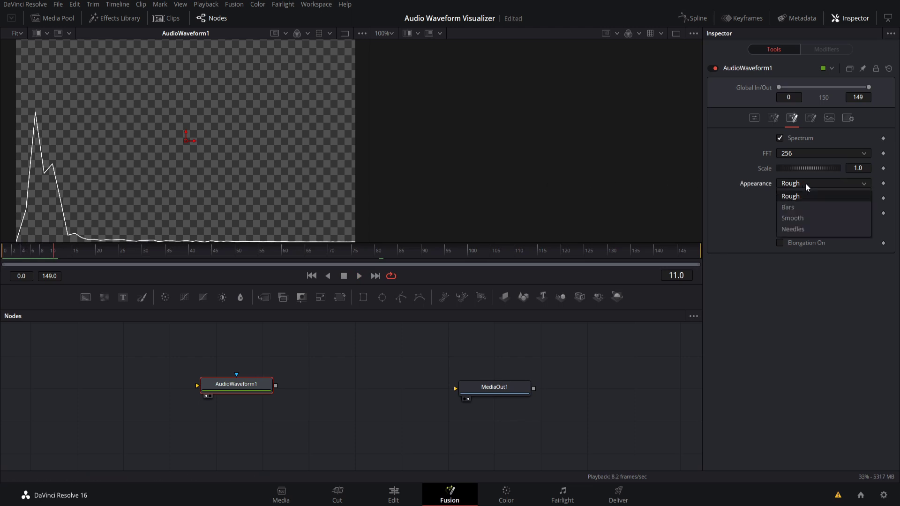
click(809, 229)
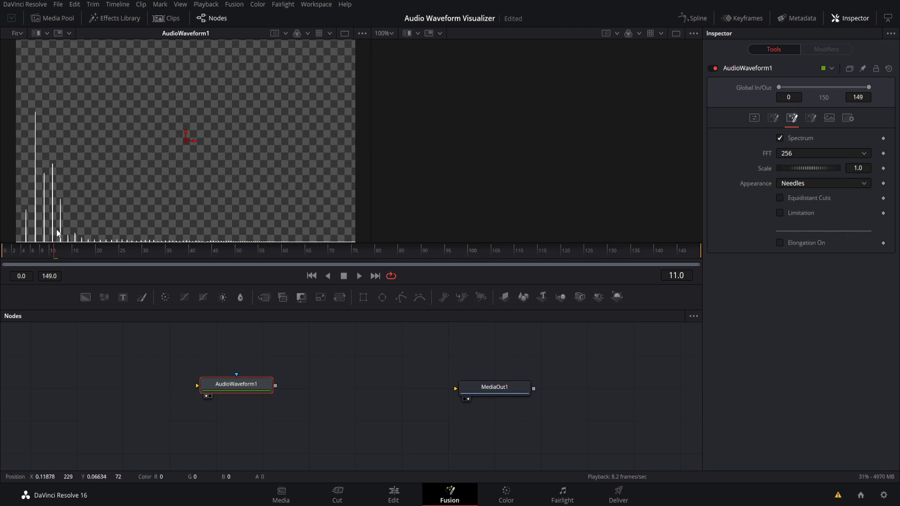
Set the spectrum's FFT to 2048 and play the composition from the start to preview the denser needles.
key(space)
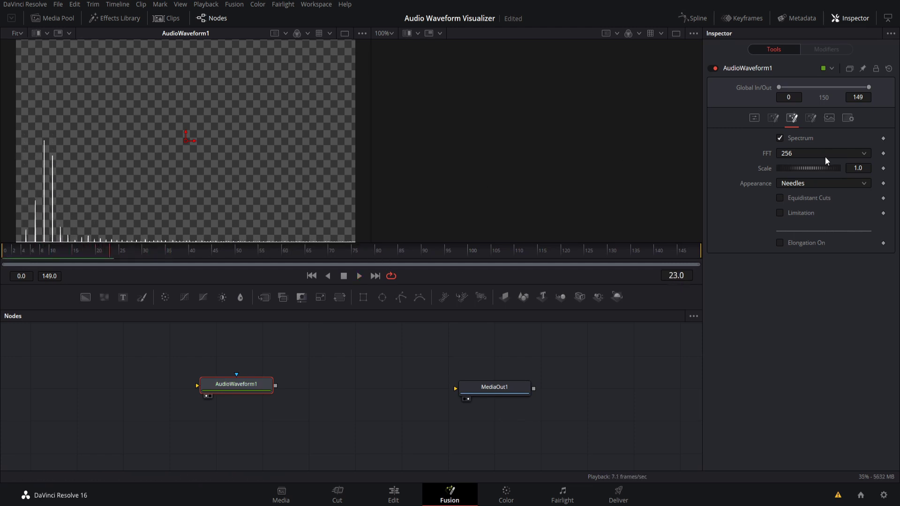
click(792, 155)
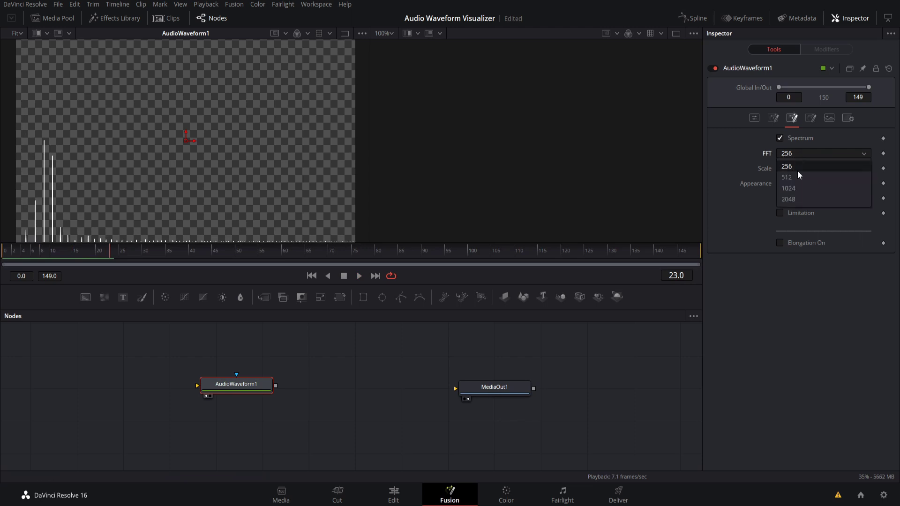
click(810, 199)
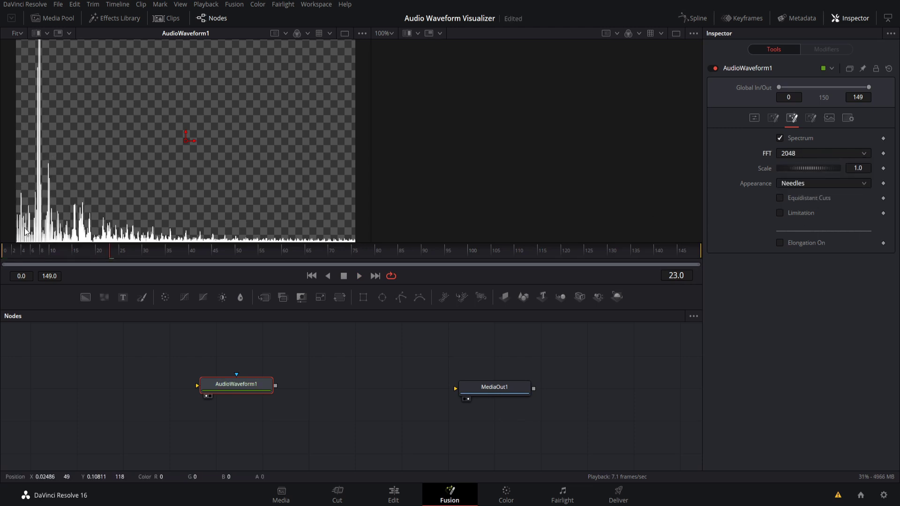
click(2, 255)
key(space)
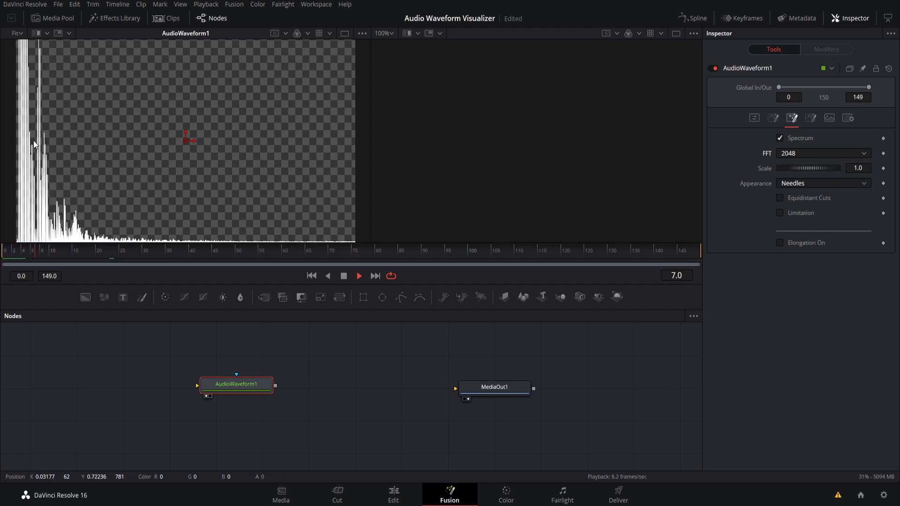
scroll(51, 141, down, 2)
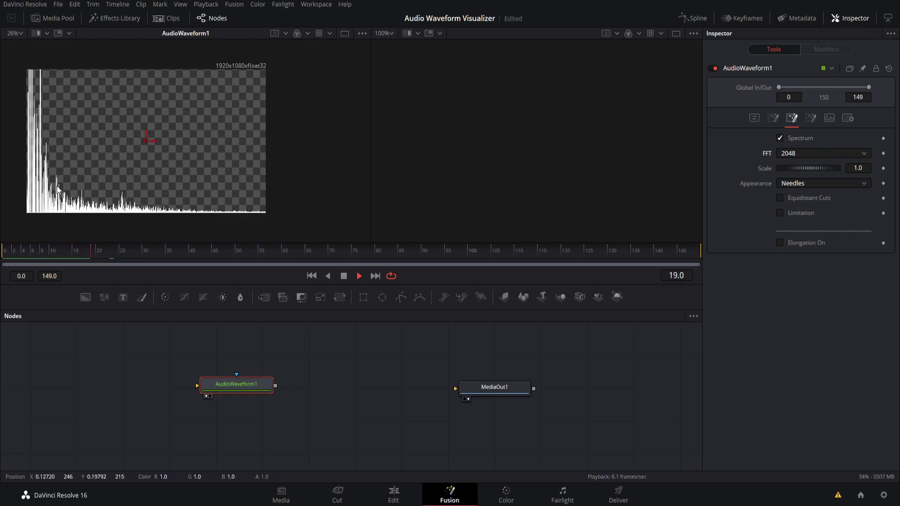
key(space)
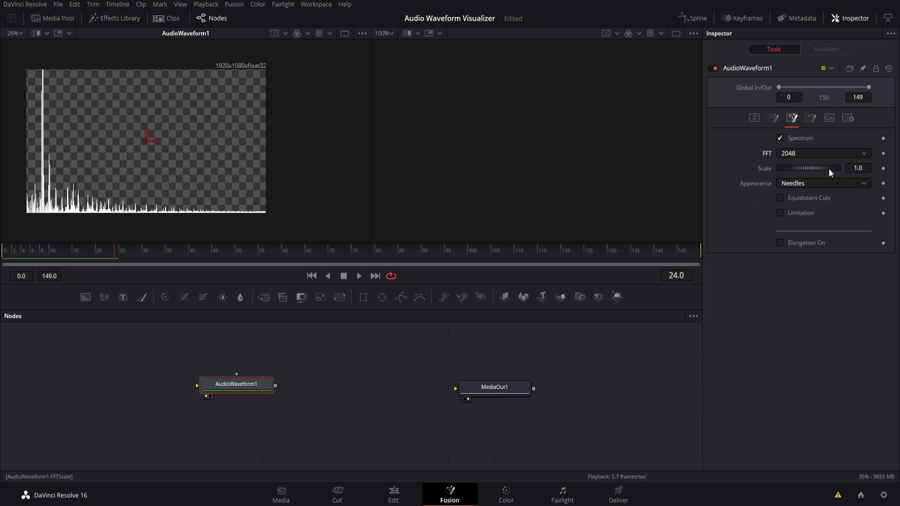
Set the spectrum's scale to 0.3 and play the composition from the start to check the needle height.
click(861, 167)
text(0.3)
key(Tab)
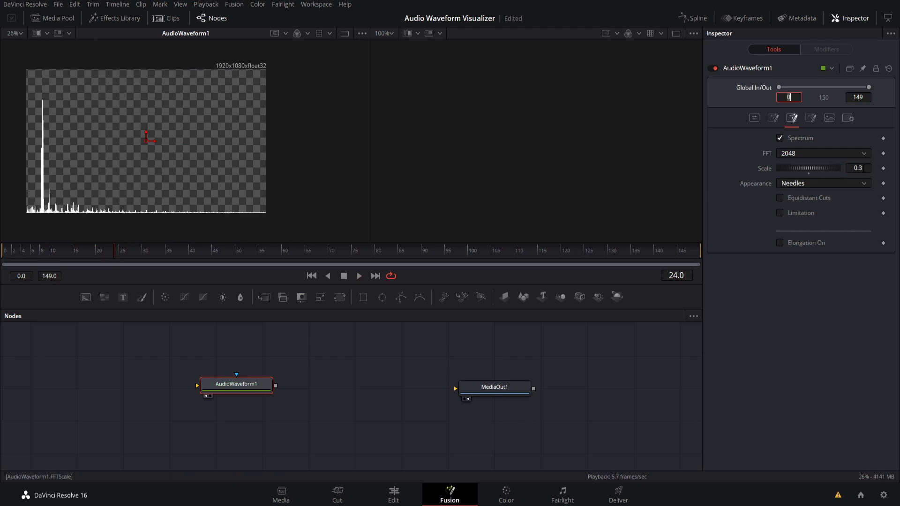
key(BackSpace)
click(2, 252)
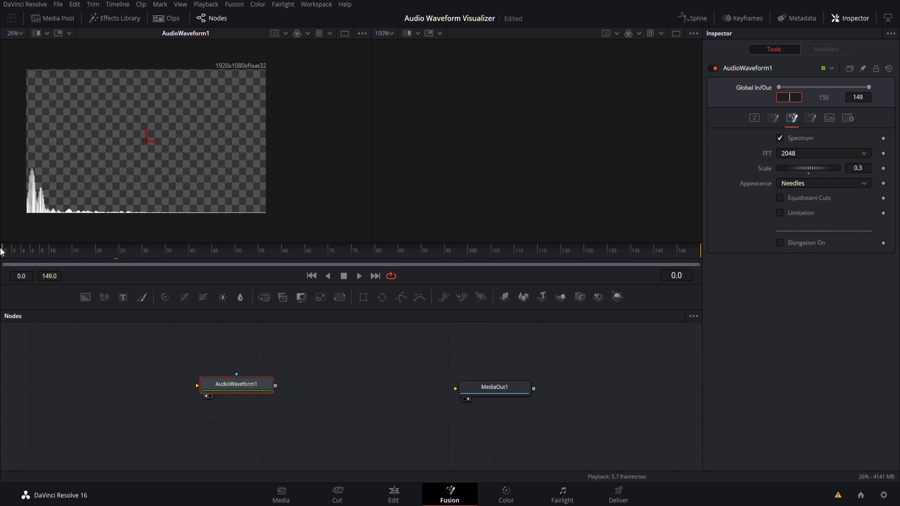
click(359, 277)
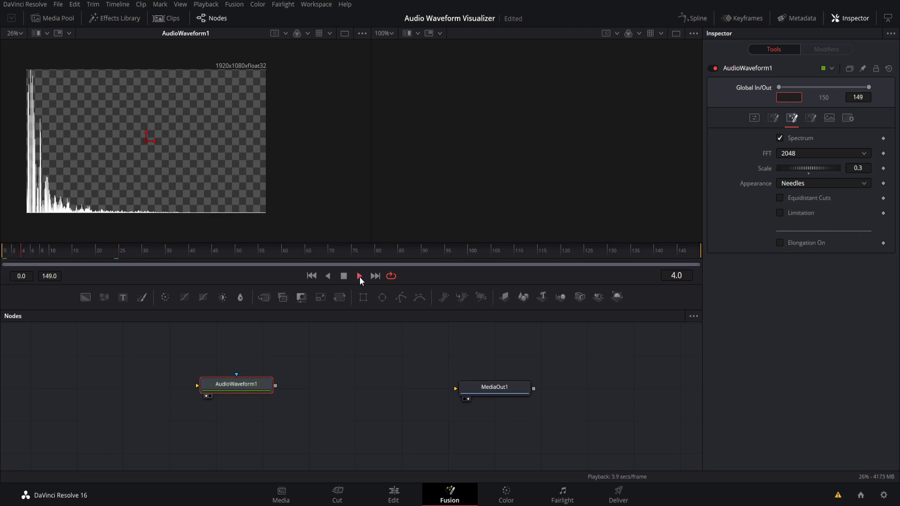
Set the spectrum's scale to 0.1, play the composition from the start, and stop the playback.
click(848, 168)
text(0.1)
key(Return)
drag(6, 253, 1, 254)
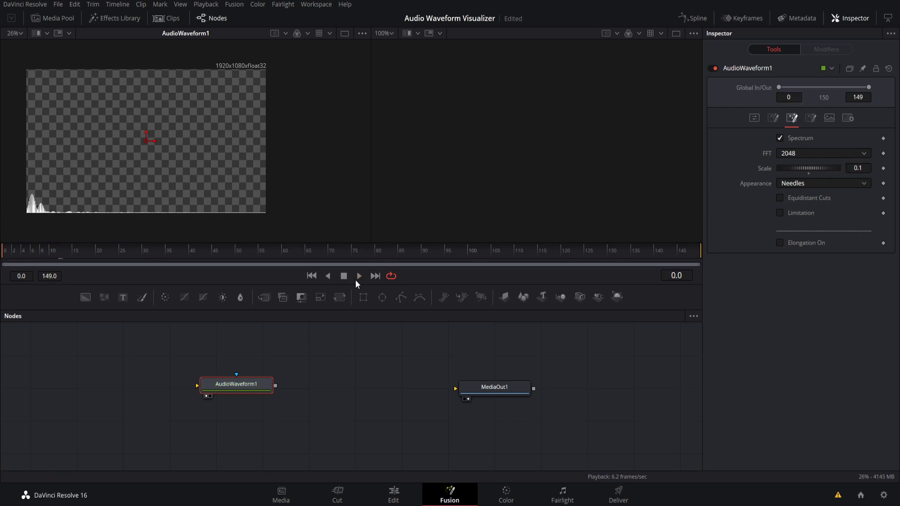
click(360, 278)
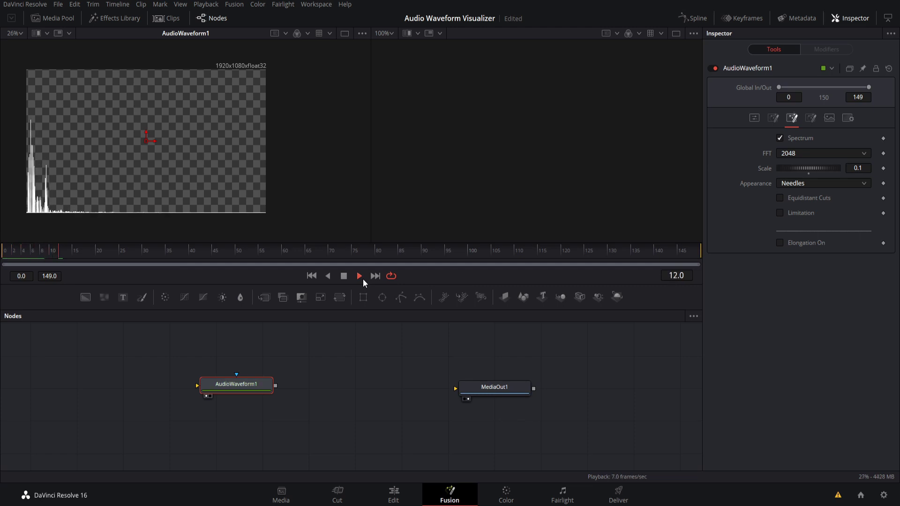
click(344, 277)
Play the composition from frame 15 and go back through the frames to examine the spectrum's movement.
click(76, 248)
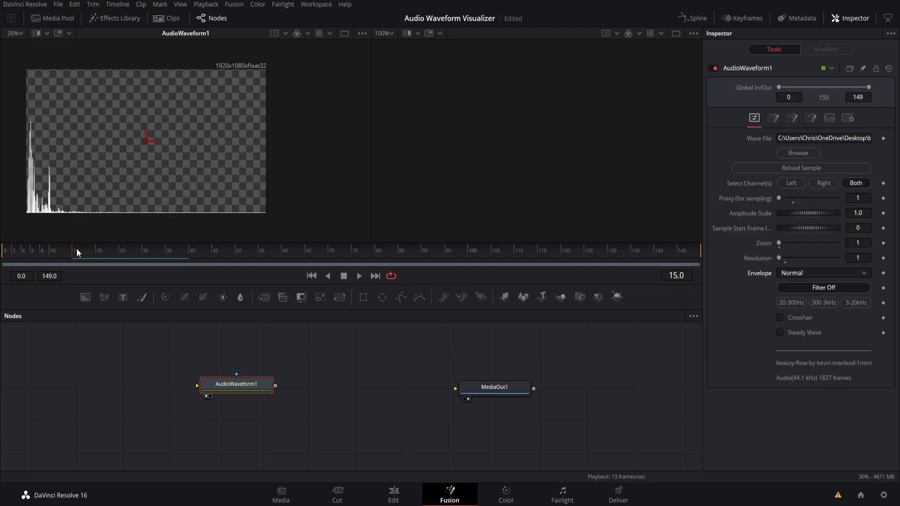
key(space)
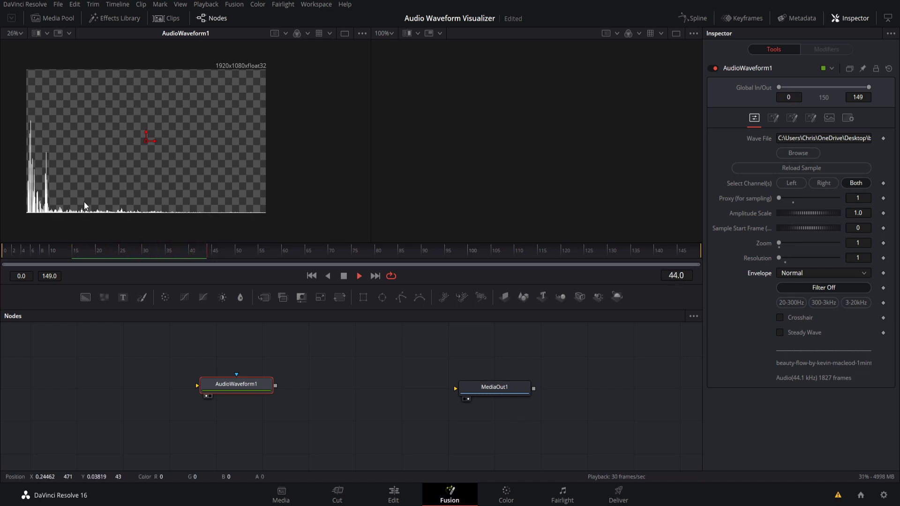
key(space)
key(Left)
key(Left)
key(Left)
key(Left)
key(Left)
key(Left)
key(Left)
key(Left)
key(Left)
key(Left)
key(Left)
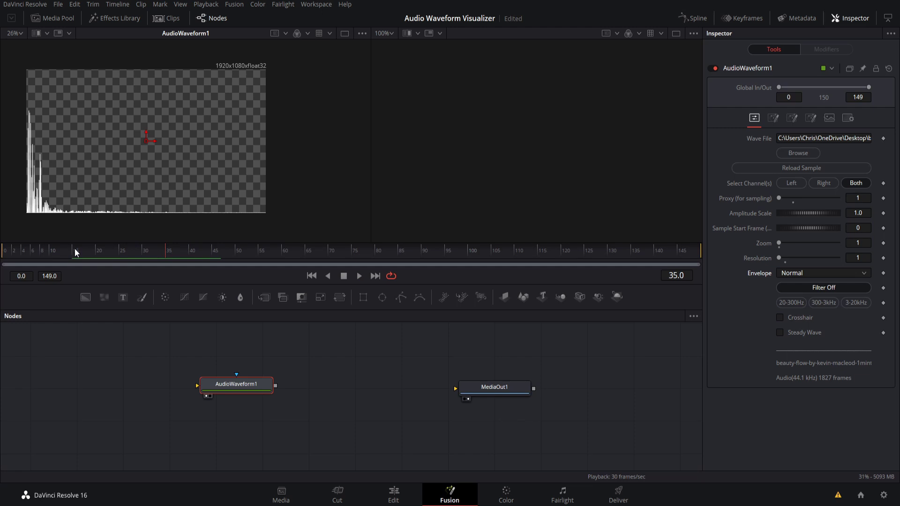
Enable Steady Wave on AudioWaveform1 with a framecount of 5 and play the composition from the start to preview it.
click(780, 333)
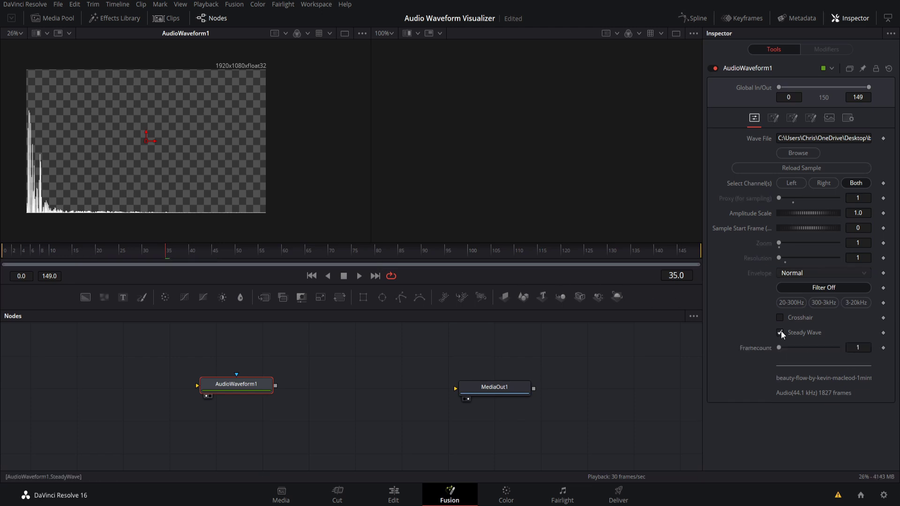
click(860, 348)
text(5)
key(Tab)
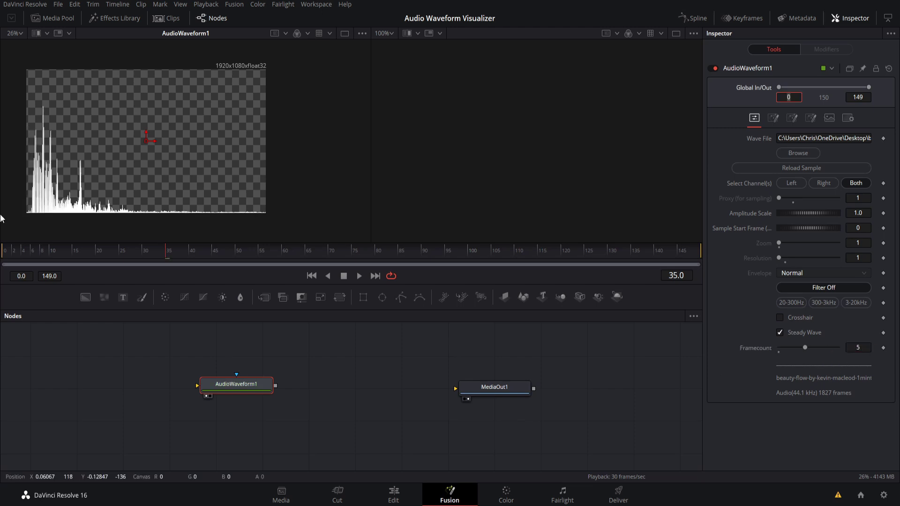
click(2, 252)
key(space)
click(359, 276)
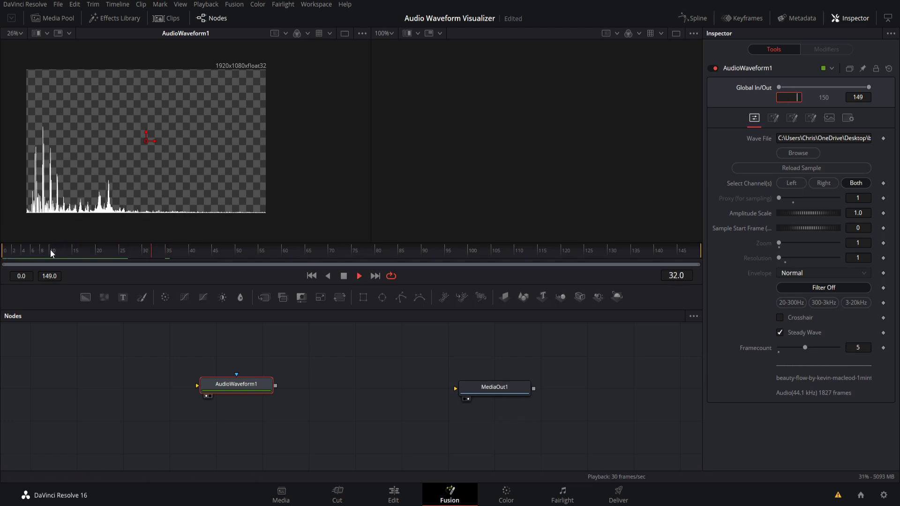
click(1, 253)
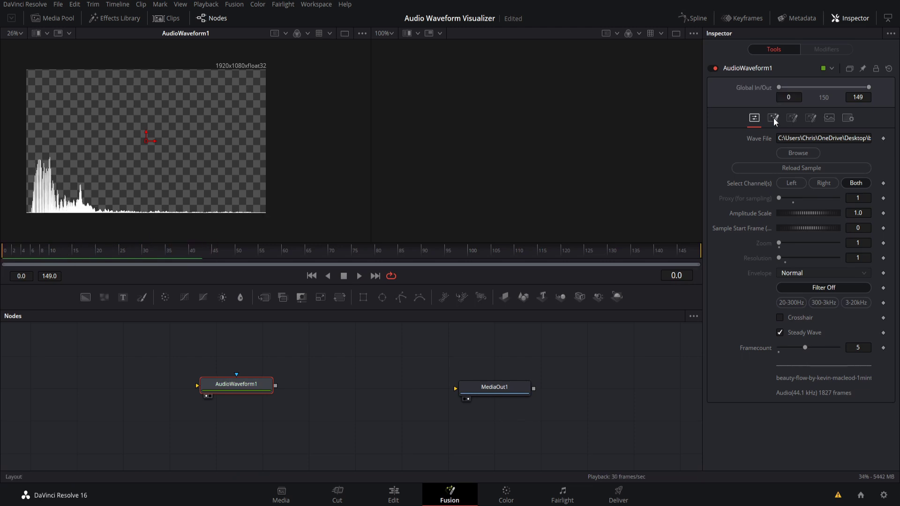
Set the waveform line's thickness to 0.00305, preview the playback from the start, and go to frame 5.
click(773, 119)
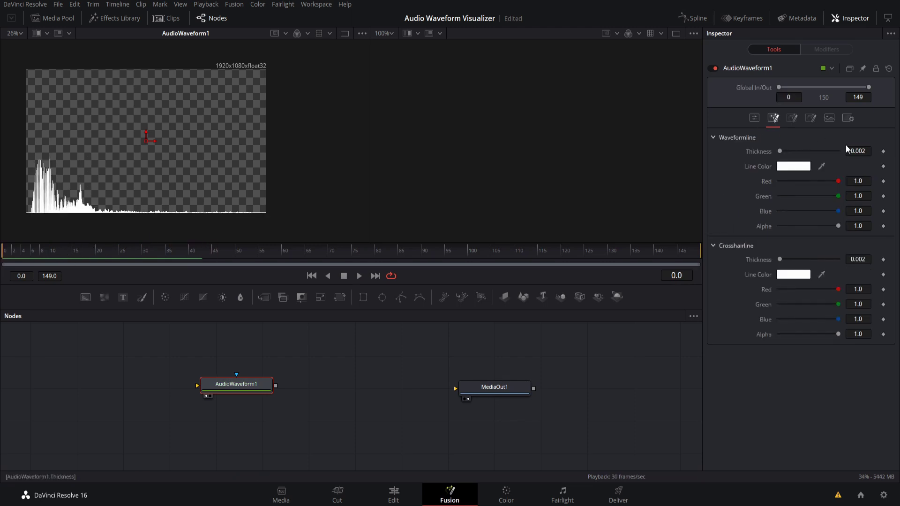
key(space)
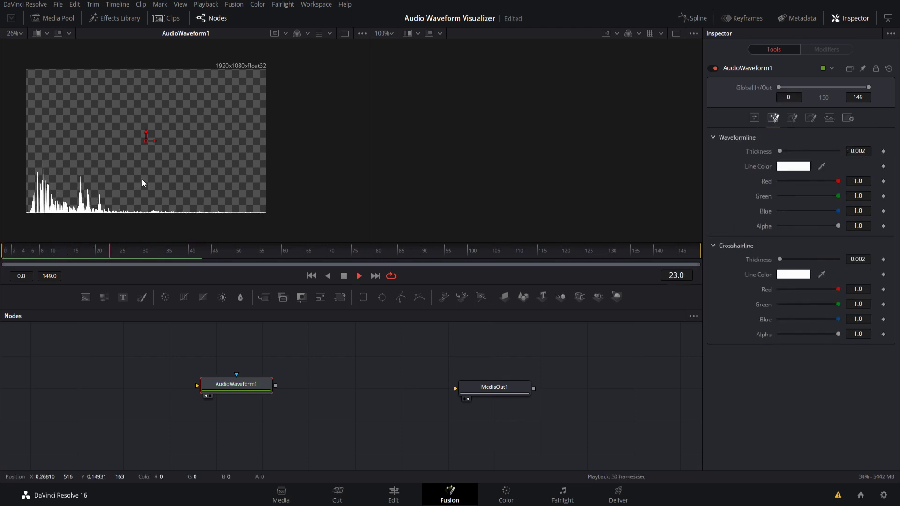
key(space)
drag(853, 155, 861, 151)
click(2, 256)
click(360, 275)
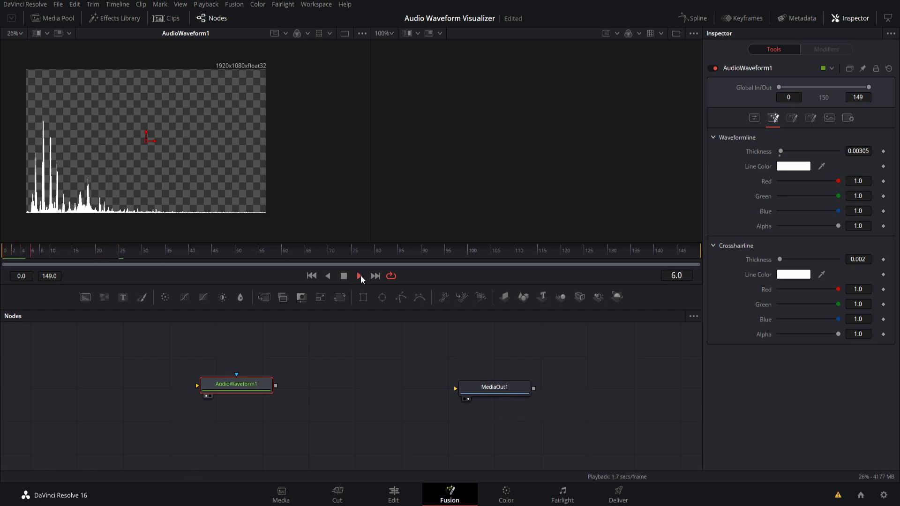
click(27, 250)
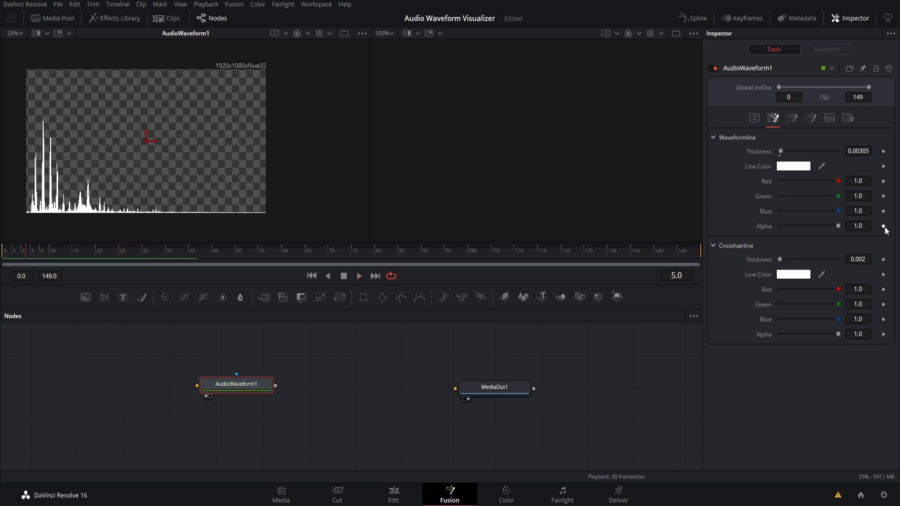
Change the waveform line's color to light blue by reducing its color channels.
drag(838, 181, 823, 195)
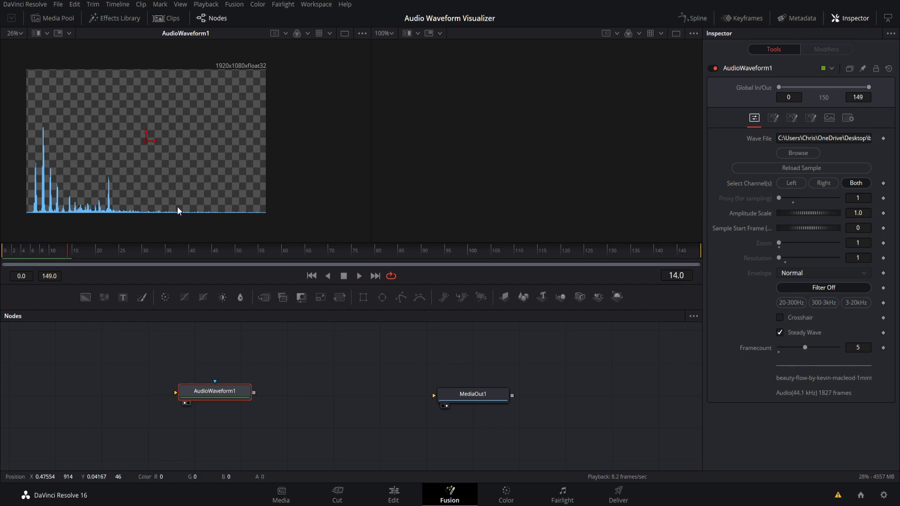
drag(331, 206, 335, 207)
click(168, 361)
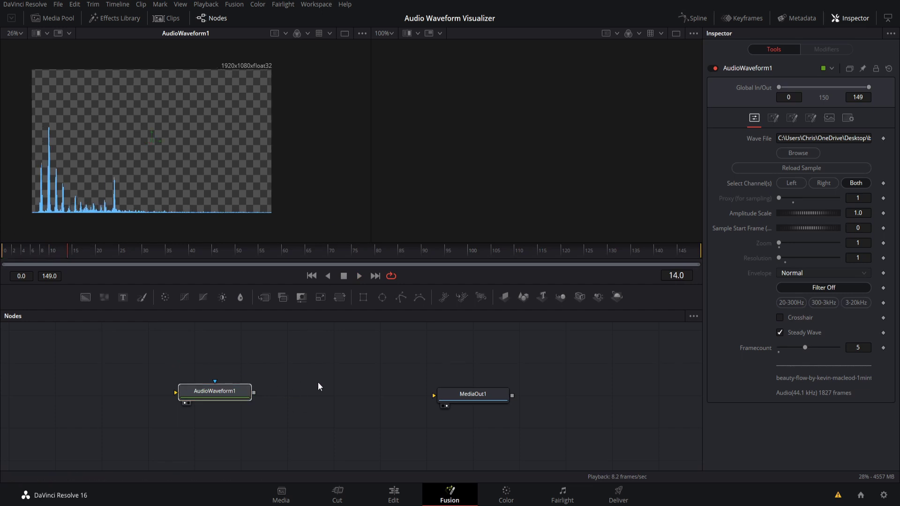
Turn on Elongation in the AudioWaveform1 node's spectrum settings.
click(792, 118)
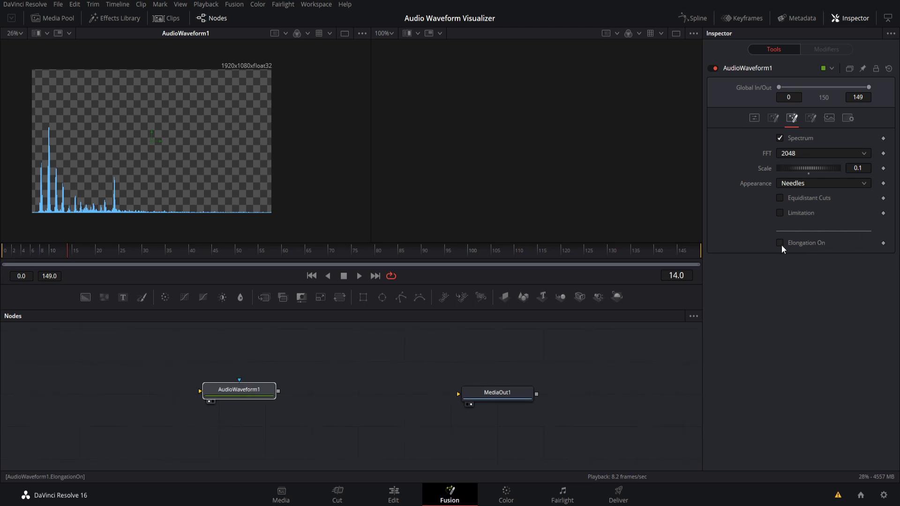
click(781, 243)
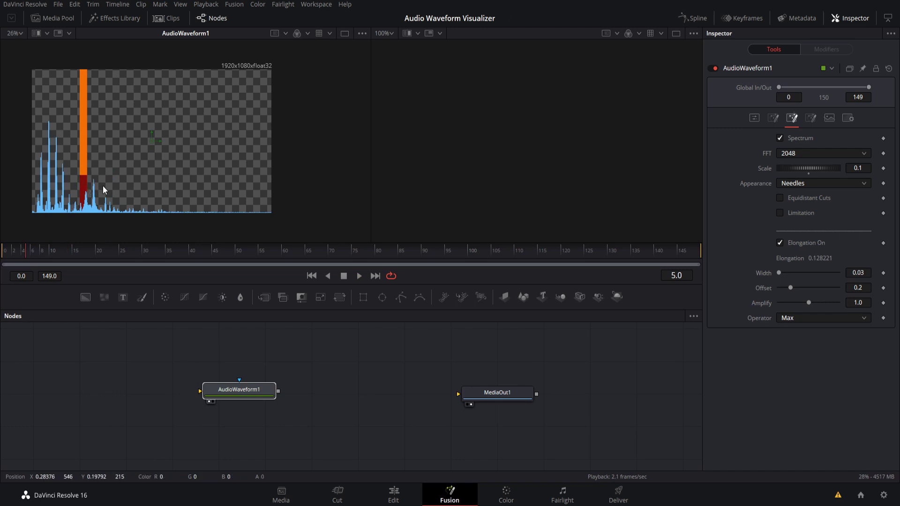
drag(473, 377, 470, 366)
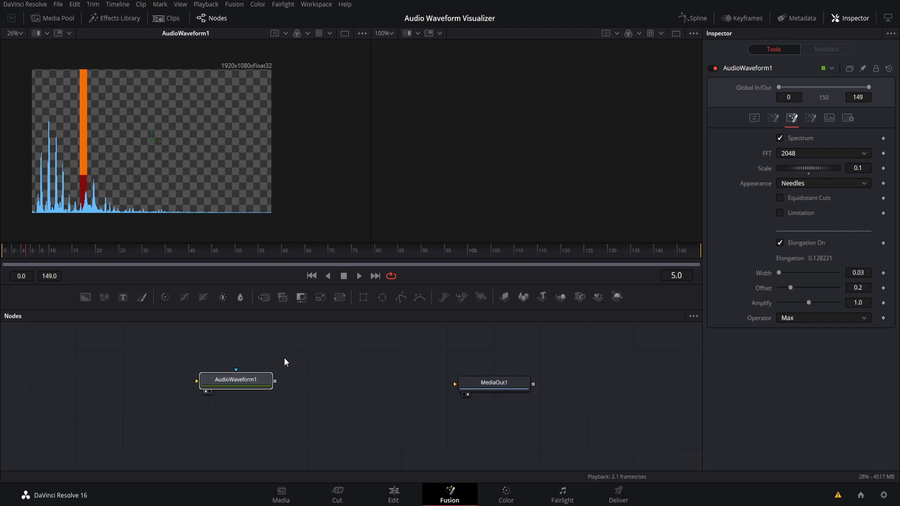
drag(283, 373, 336, 372)
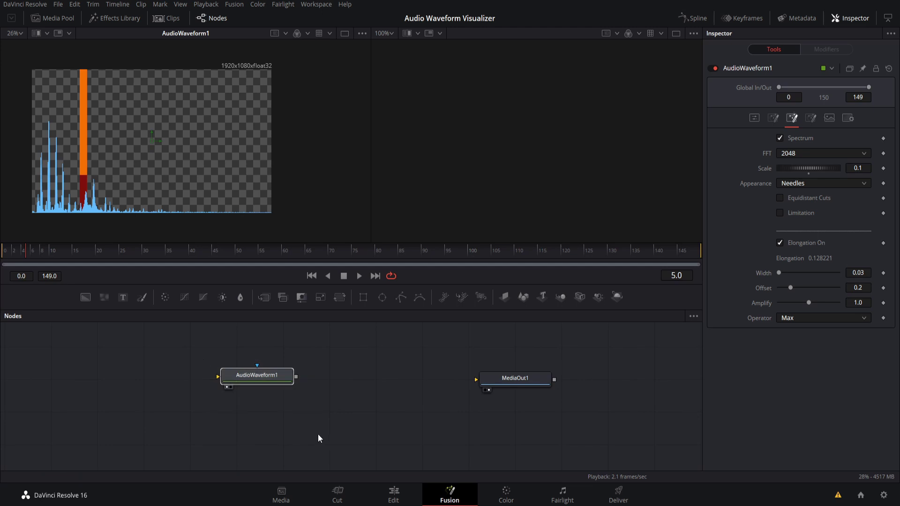
Paste a copy of the AudioWaveform1 node below the original and rename it ElongationWaveform.
drag(252, 427, 221, 398)
click(222, 399)
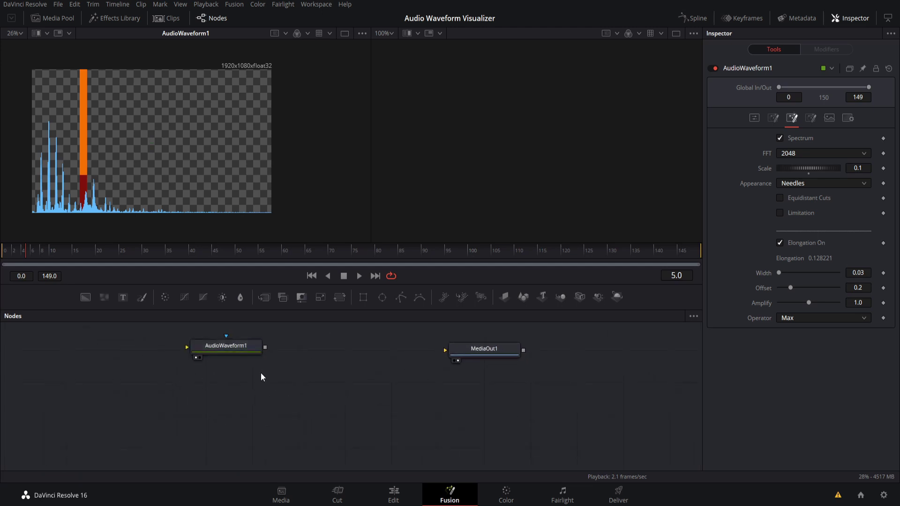
key(ctrl+v)
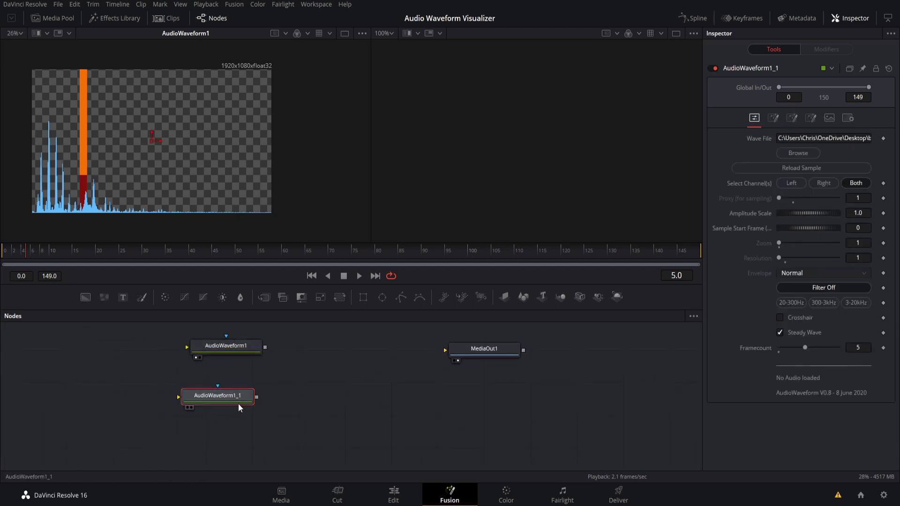
drag(241, 404, 247, 407)
key(F2)
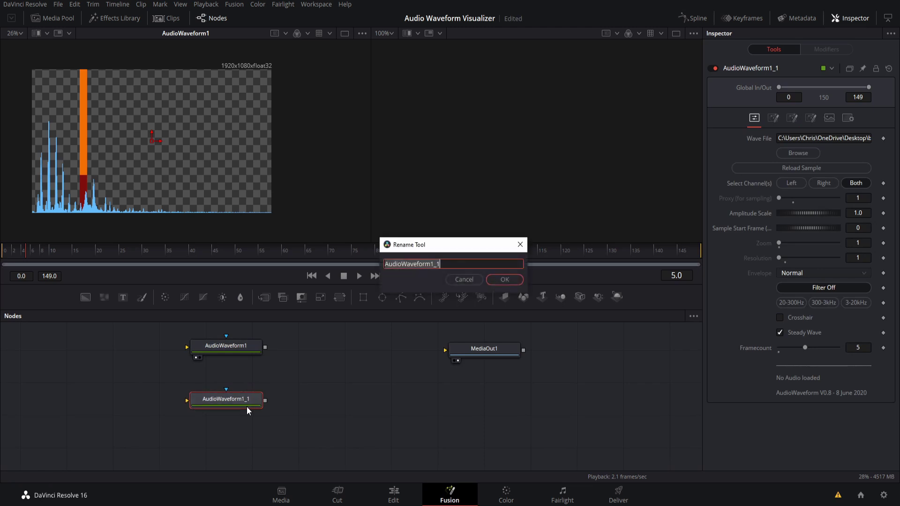
text(Elog)
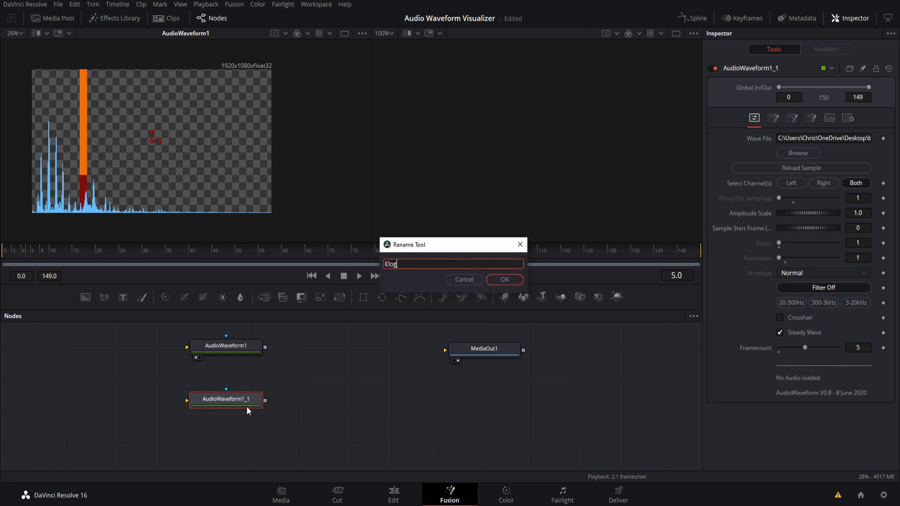
text(gationWaveform)
key(Return)
Turn off Elongation on the original AudioWaveform1 node and select the ElongationWaveform node.
click(243, 345)
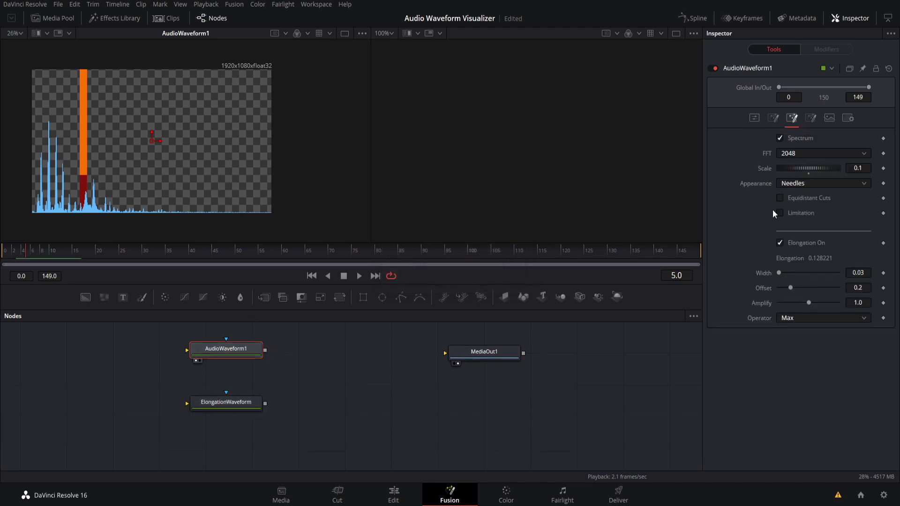
click(780, 243)
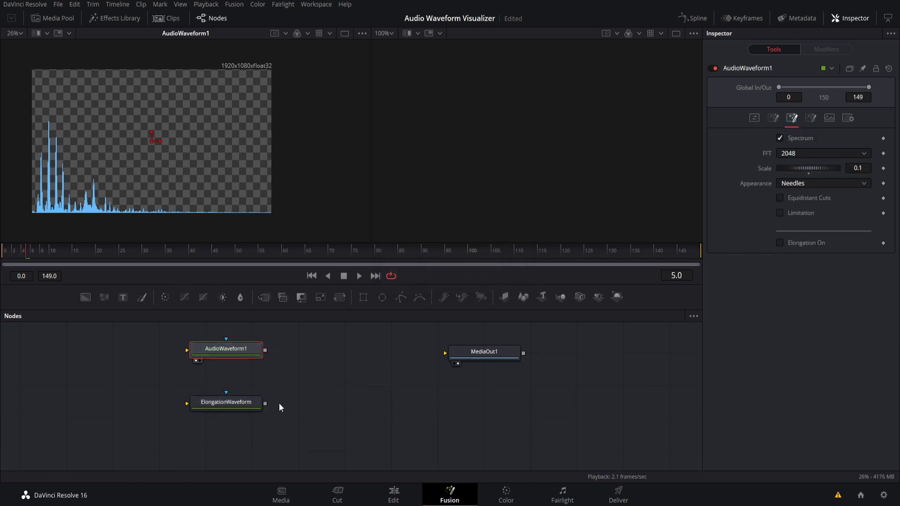
click(229, 403)
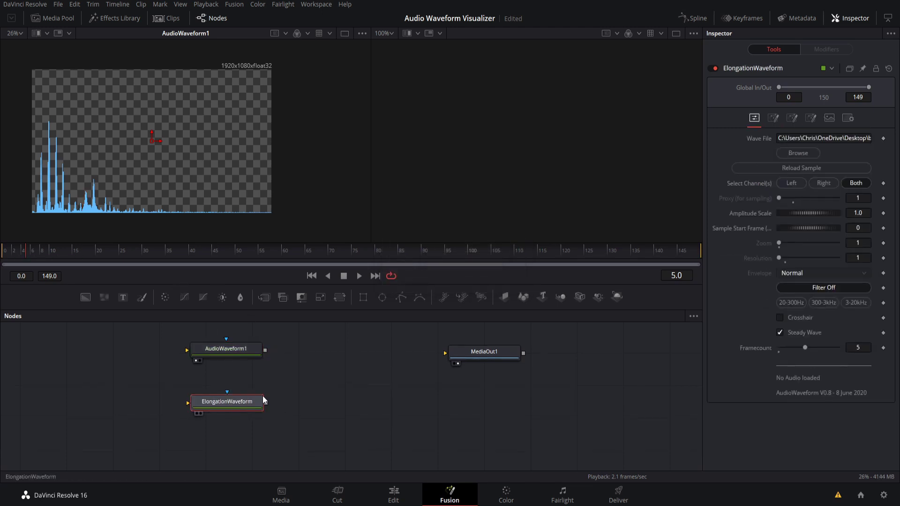
Show ElongationWaveform in the first viewer and add a Loader node with DaVinci_Resolve_Logo.png from the Logo folder.
click(192, 416)
drag(222, 407, 225, 403)
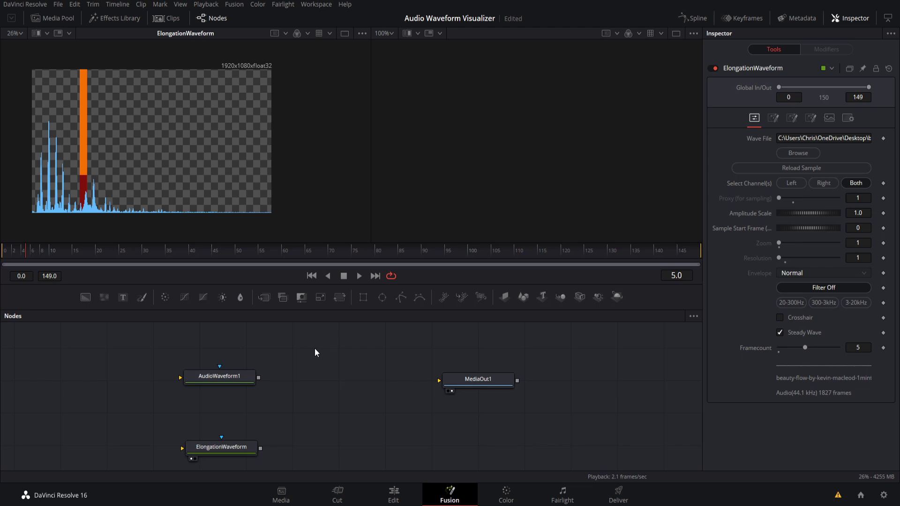
right_click(315, 349)
mouse_move(330, 355)
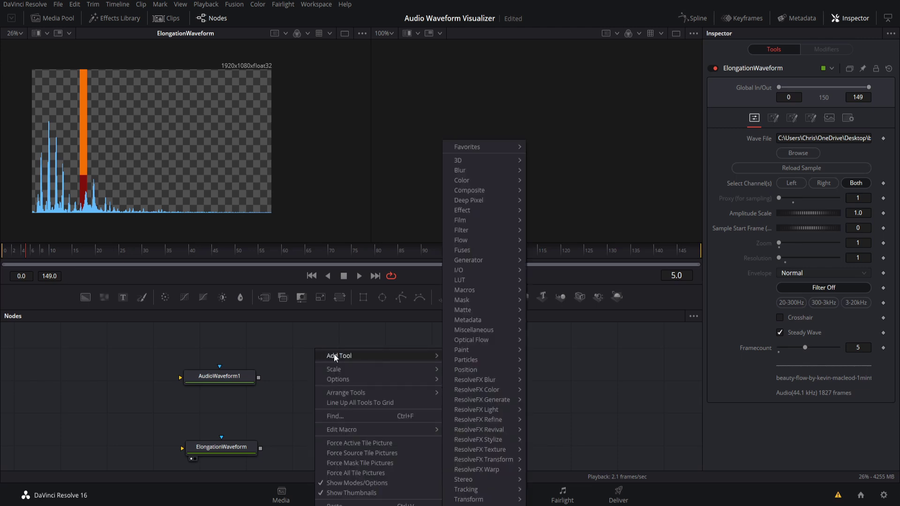
mouse_move(480, 269)
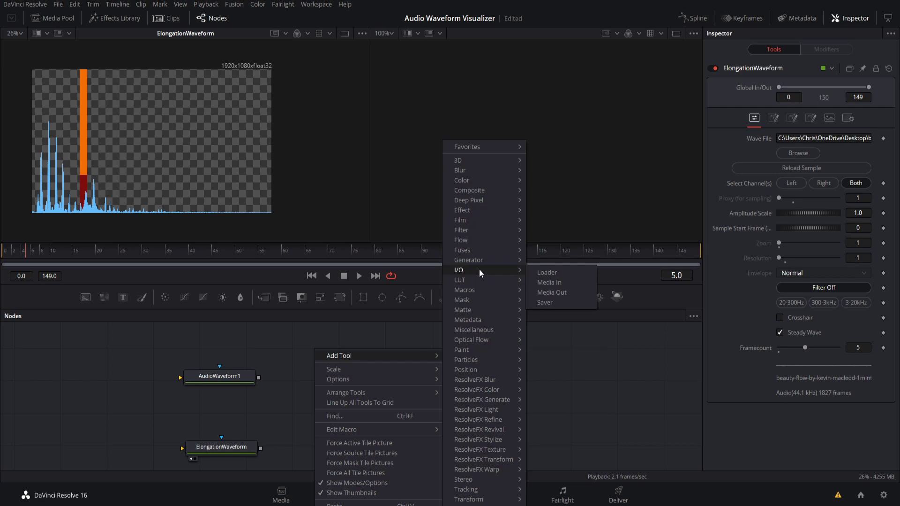
click(534, 272)
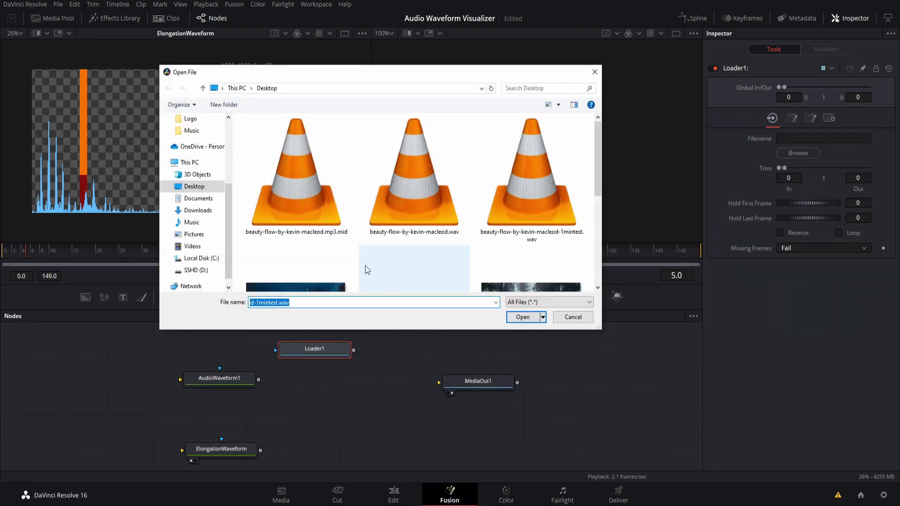
scroll(192, 136, up, 3)
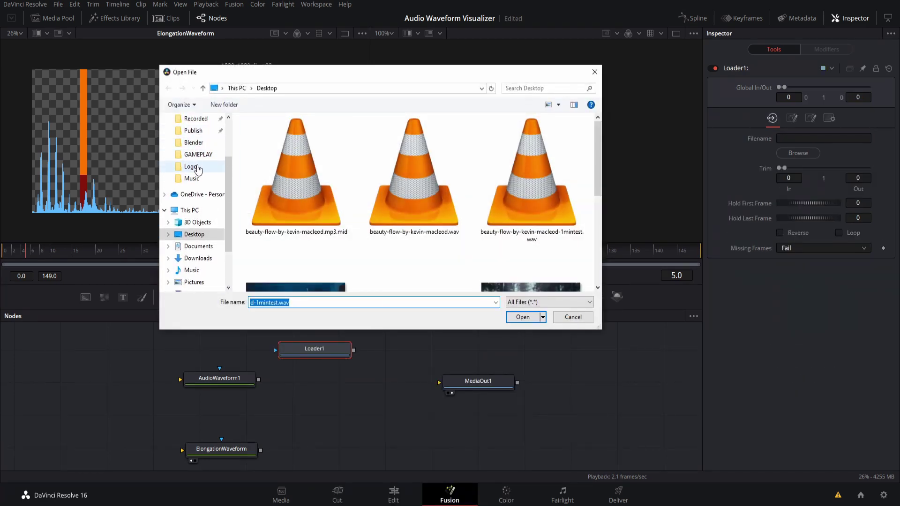
click(197, 170)
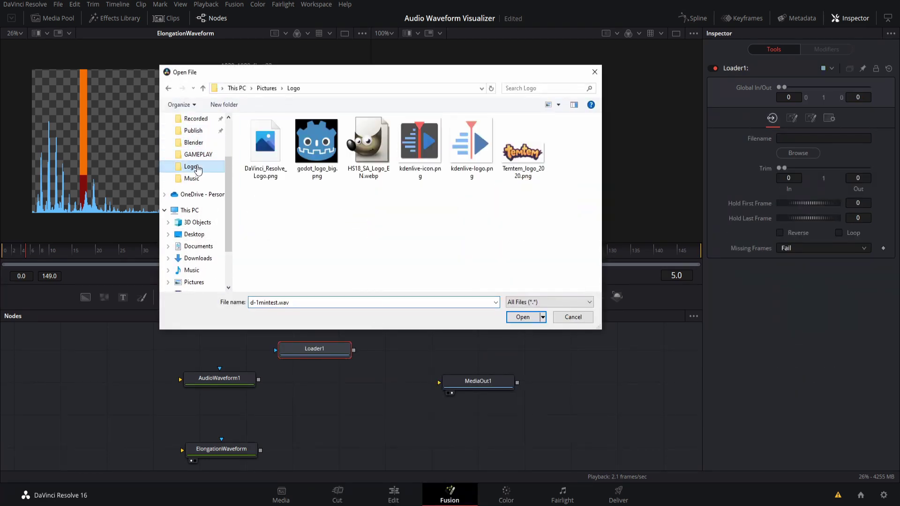
double_click(276, 178)
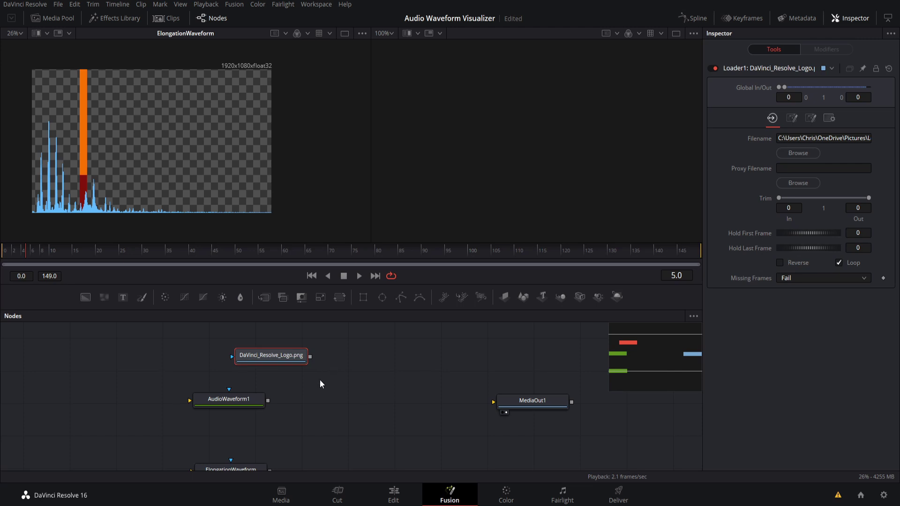
Add a Transform node, feed the logo loader into it, and show it in the second viewer.
right_click(334, 357)
mouse_move(401, 187)
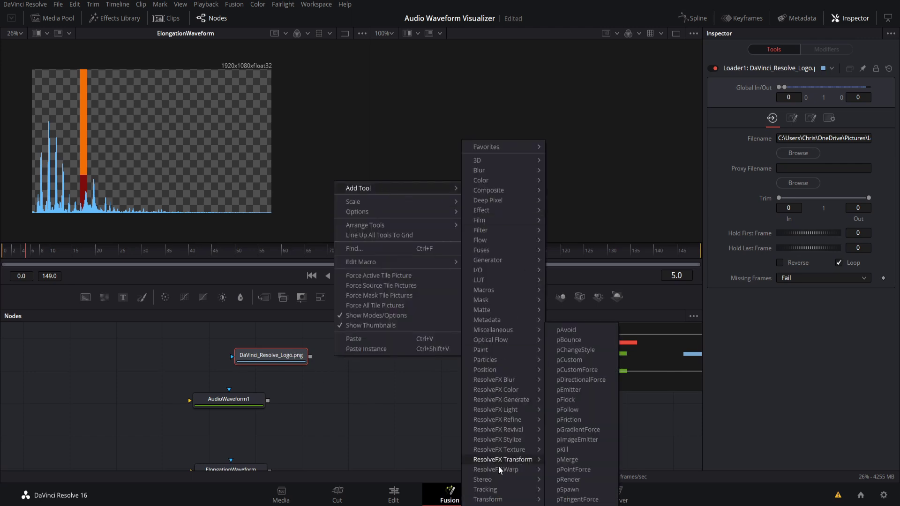
mouse_move(488, 490)
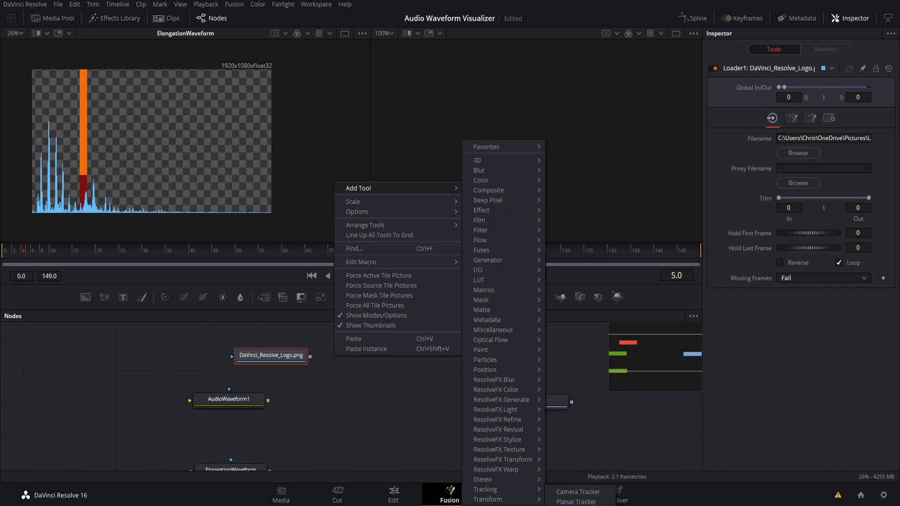
click(577, 500)
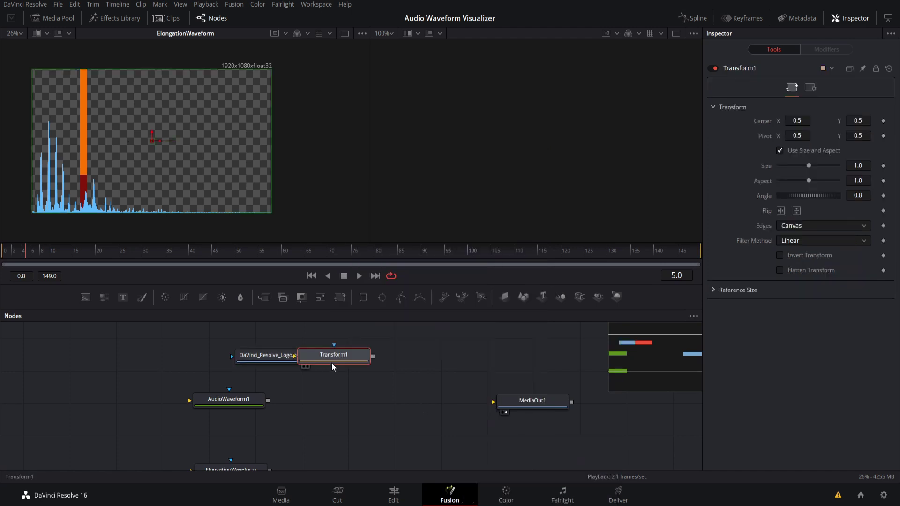
drag(335, 366, 382, 368)
drag(309, 356, 353, 369)
click(358, 370)
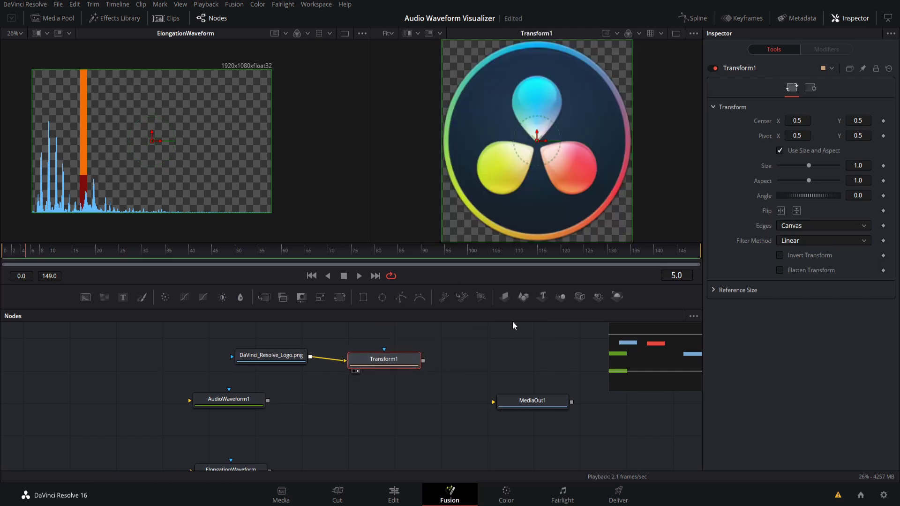
Add an unconnected Merge node and space out Transform1 and MediaOut1 around it.
drag(476, 354, 408, 345)
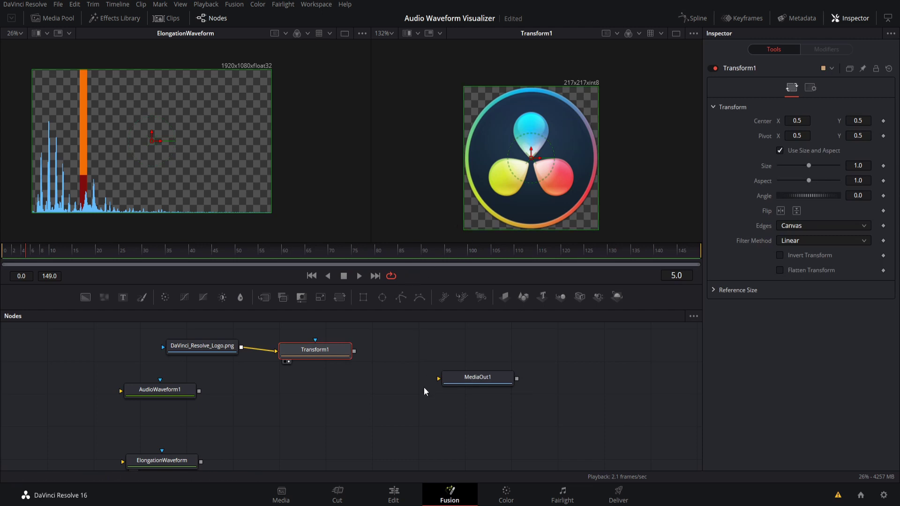
right_click(388, 344)
mouse_move(403, 350)
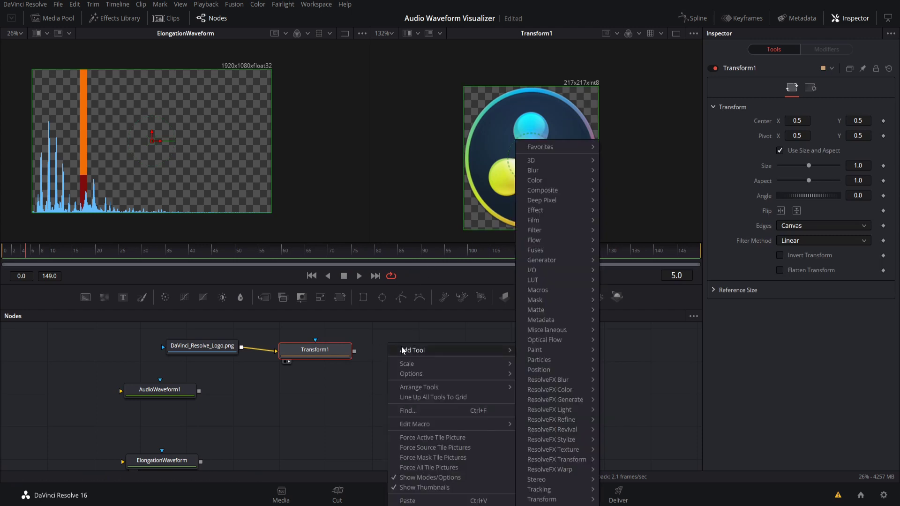
mouse_move(550, 183)
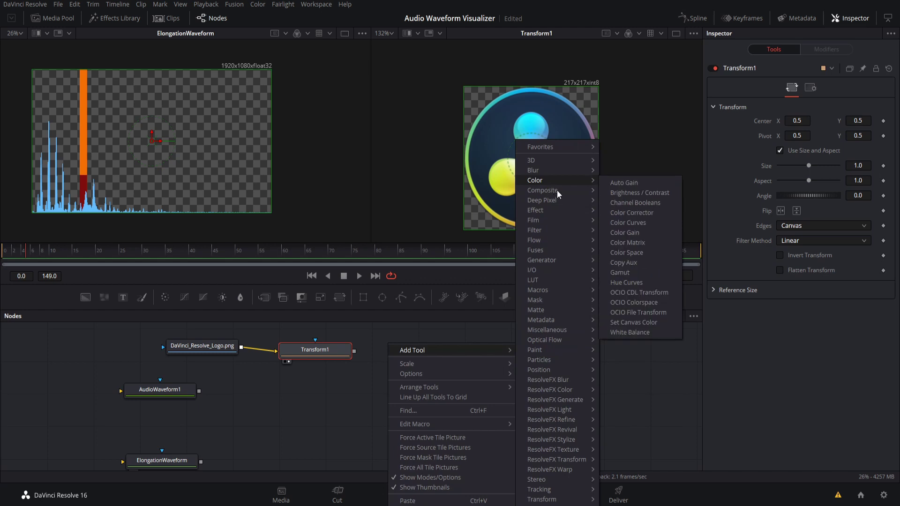
click(615, 205)
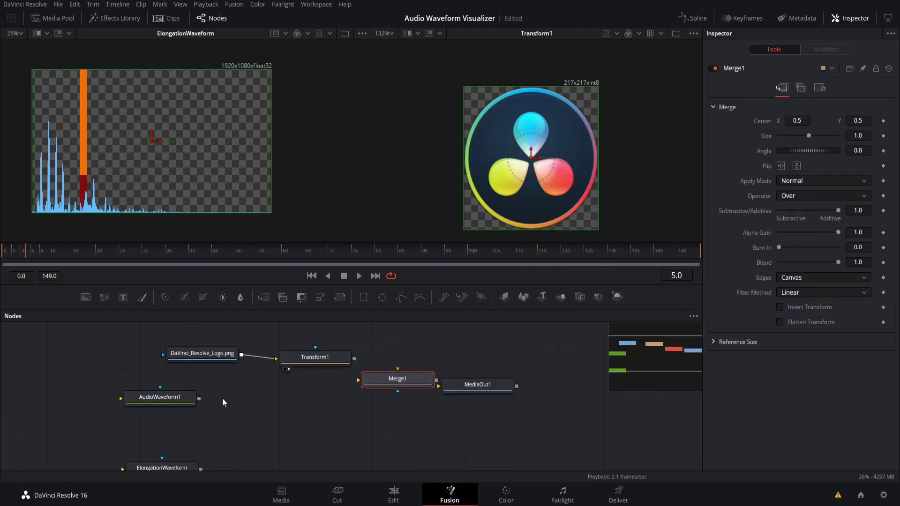
drag(310, 364, 306, 364)
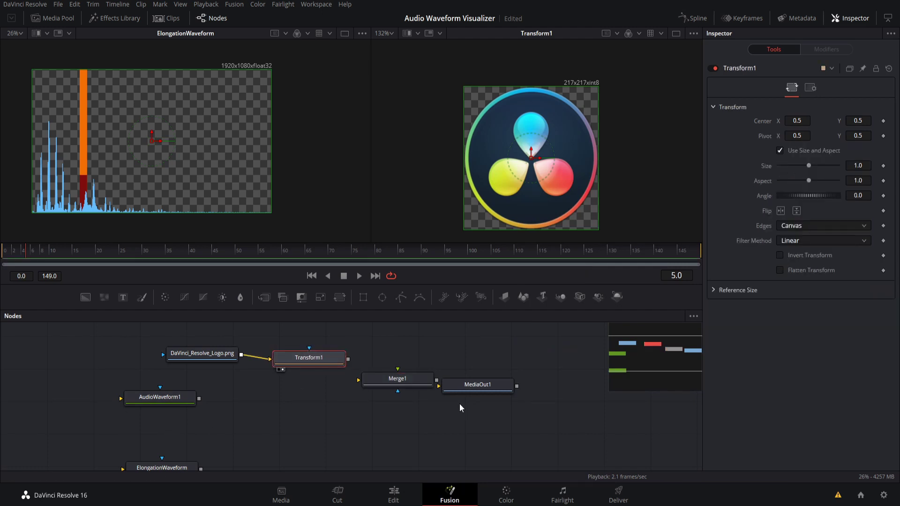
drag(493, 386, 520, 376)
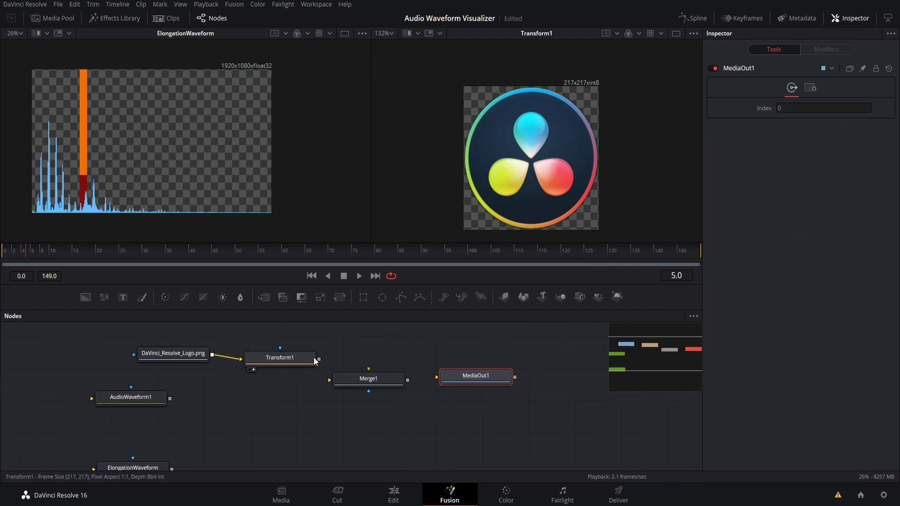
Connect Transform1 and AudioWaveform1 to Merge1, feed it into MediaOut1, and view MediaOut1 and AudioWaveform1 in separate viewers.
drag(319, 359, 330, 379)
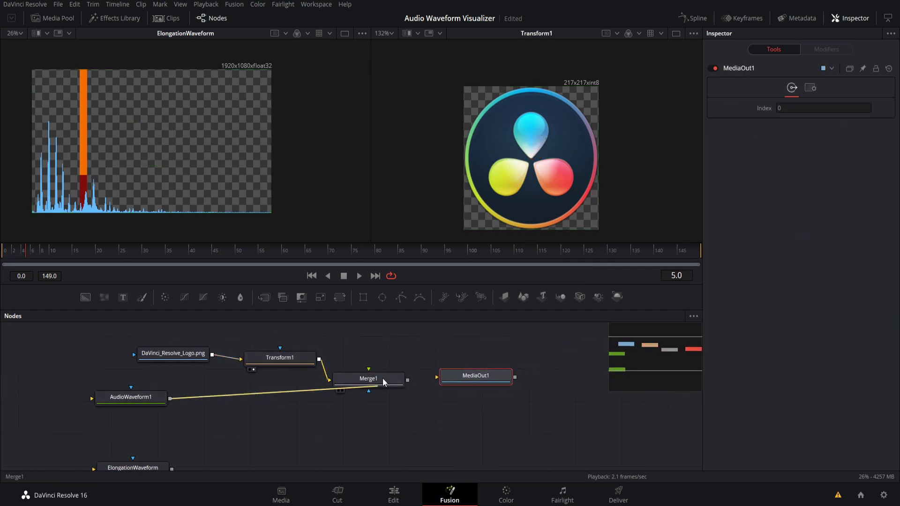
drag(384, 377, 455, 396)
click(446, 396)
click(449, 396)
click(100, 409)
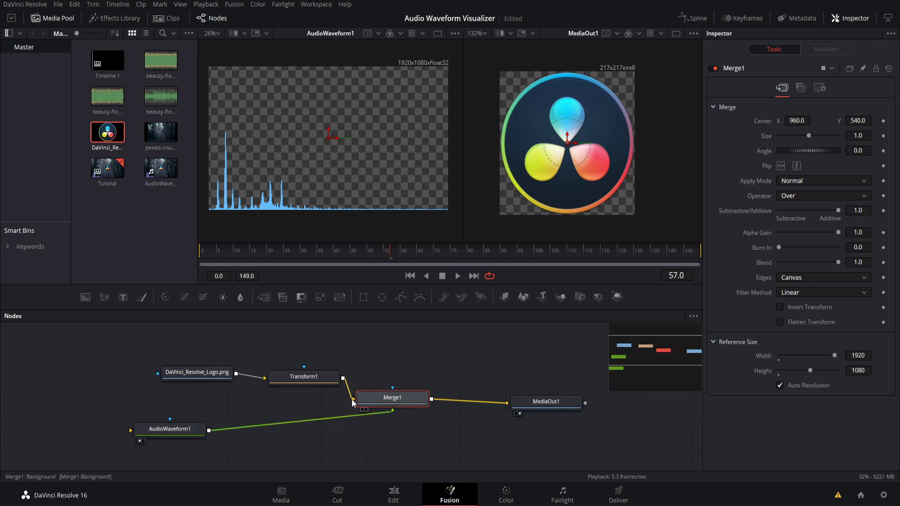
Rewire Merge1 with AudioWaveform1 as background and Transform1 as foreground, and play the composition from the start.
mouse_move(371, 395)
mouse_down()
mouse_move(394, 403)
mouse_move(382, 403)
mouse_move(390, 417)
mouse_move(370, 404)
mouse_up()
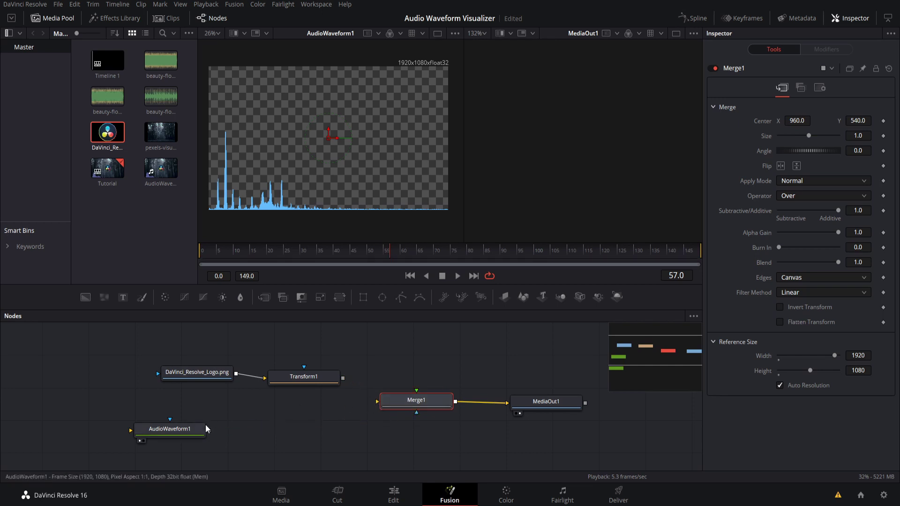
drag(208, 431, 377, 401)
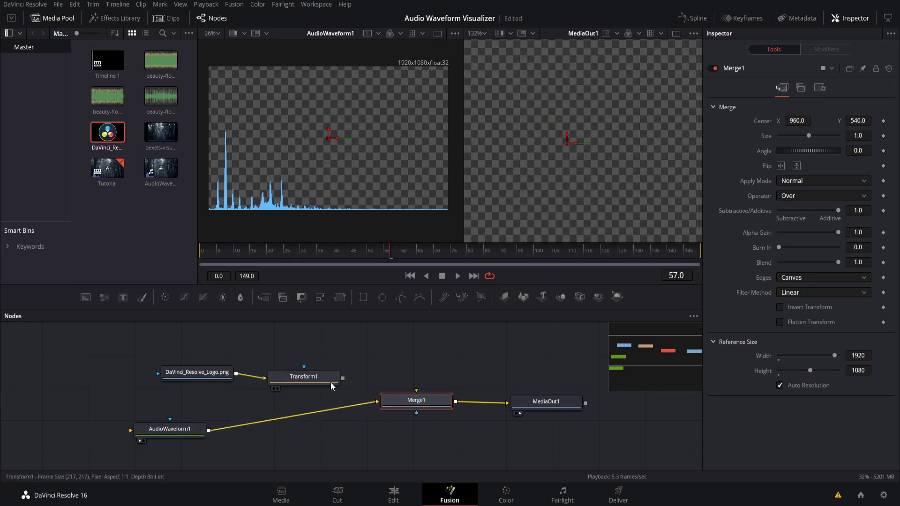
drag(343, 379, 385, 406)
scroll(628, 154, down, 6)
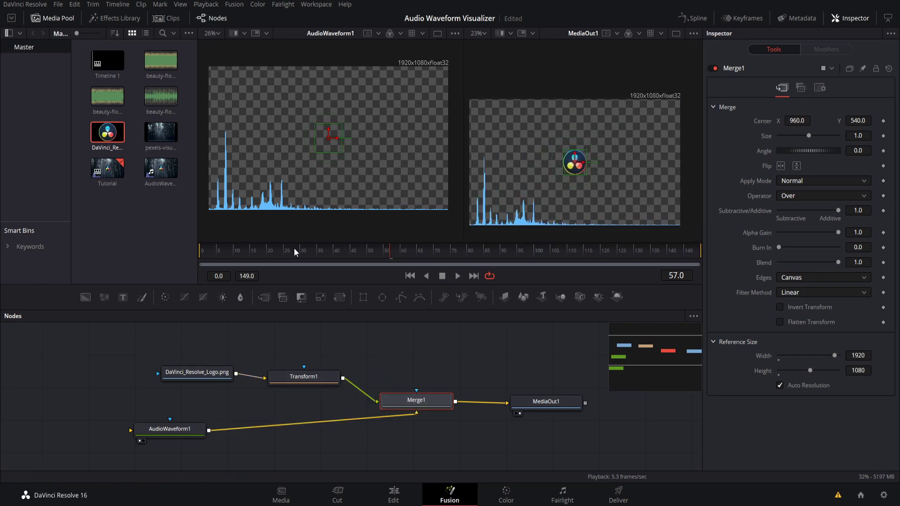
drag(294, 249, 180, 249)
key(space)
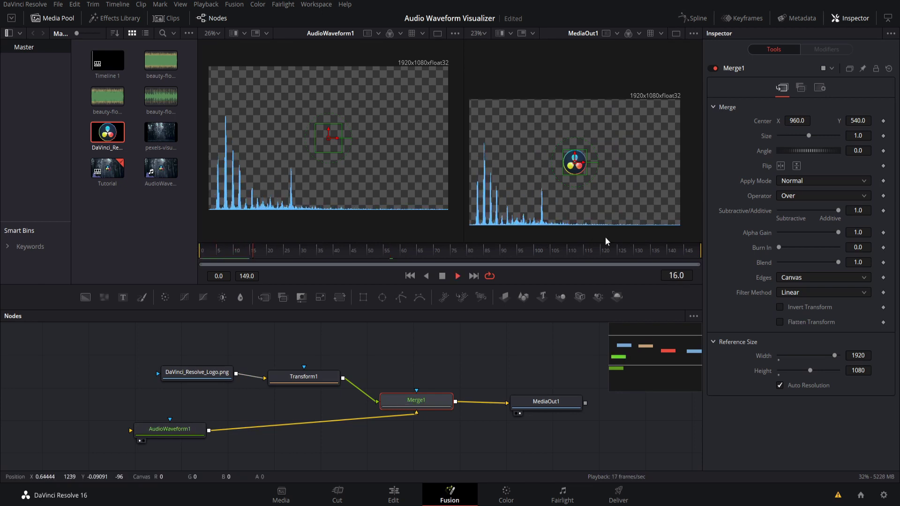
key(space)
Apply an Expression modifier to the Size parameter of Transform1.
scroll(592, 181, up, 4)
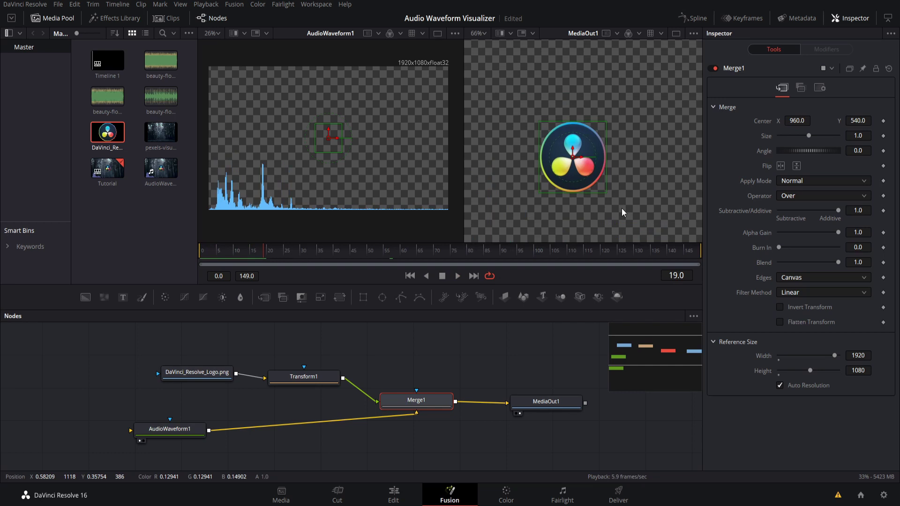
click(296, 378)
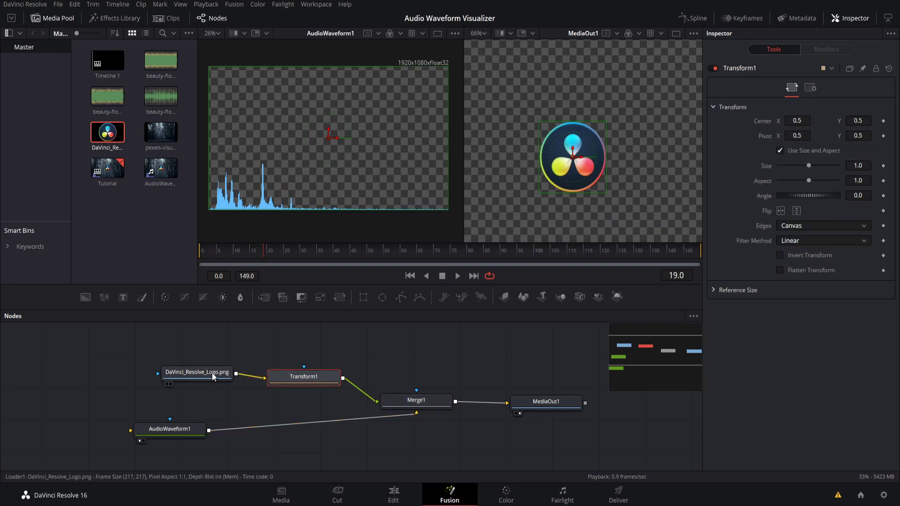
drag(558, 204, 569, 207)
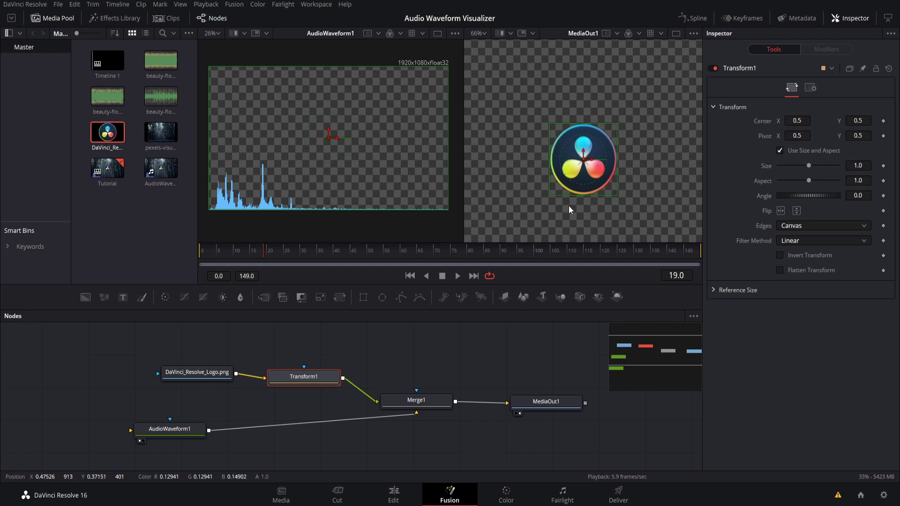
right_click(767, 170)
mouse_move(812, 207)
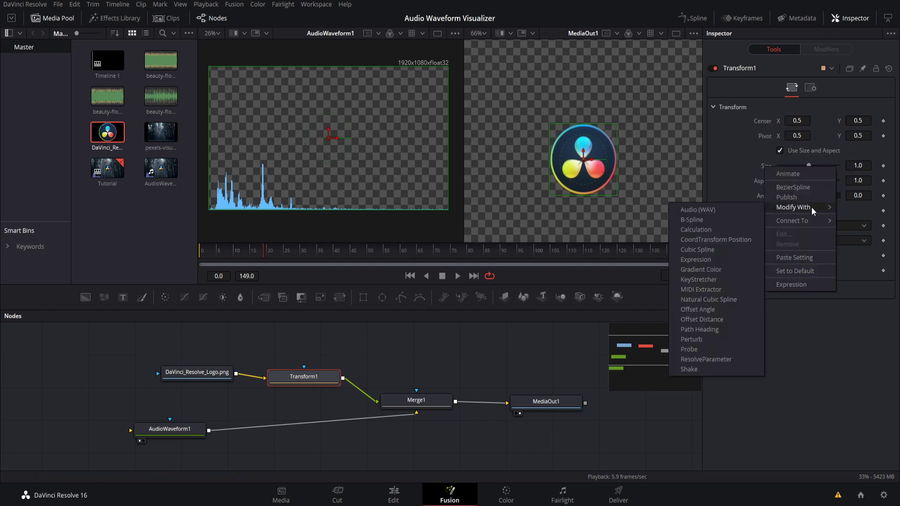
click(713, 258)
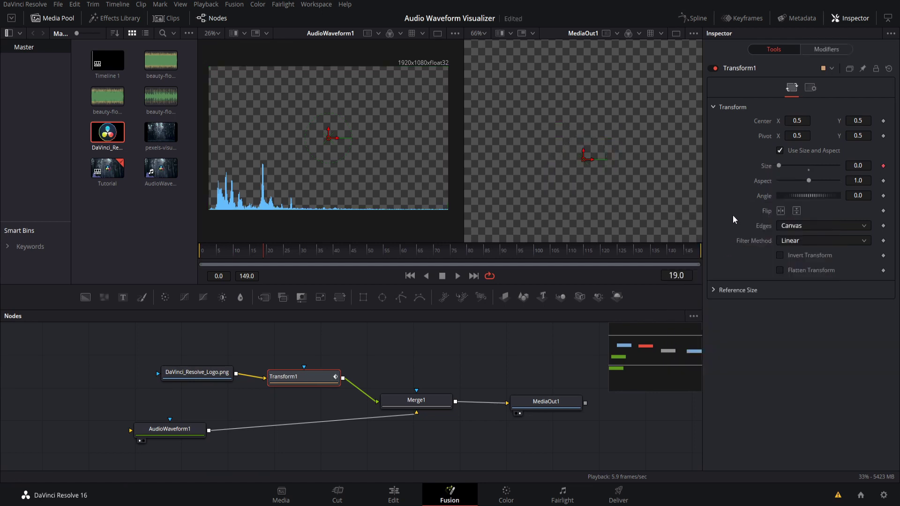
Set Number In 1 of the Size expression modifier to 1.
click(809, 49)
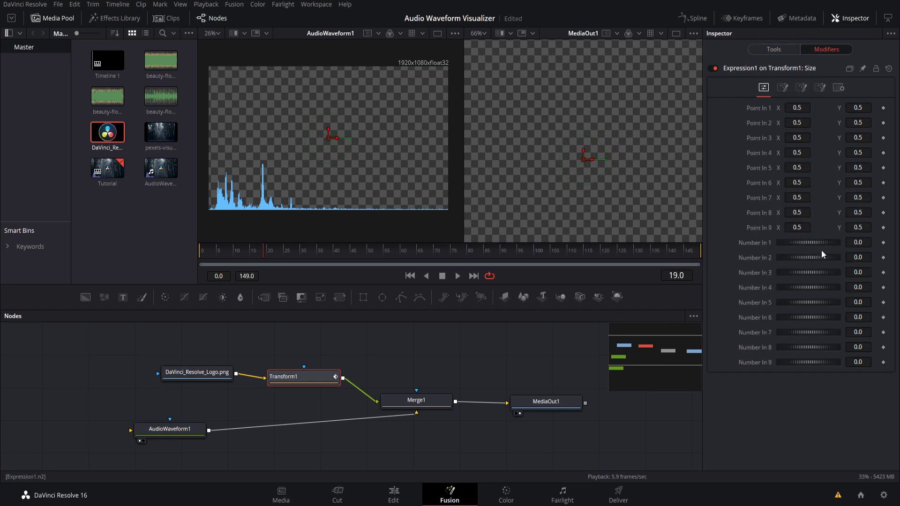
click(865, 242)
text(1)
key(Tab)
click(785, 399)
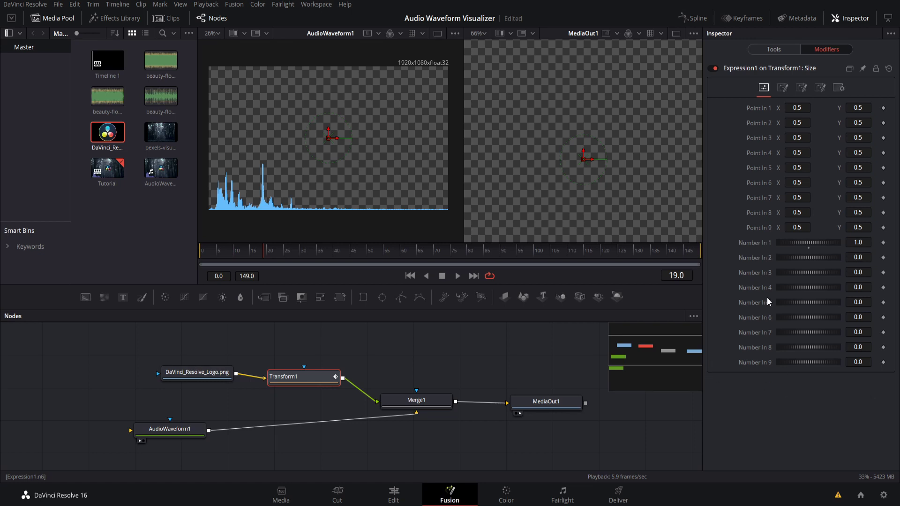
Connect Number In 2 to the ElongationWaveform node's Elongation output and scrub the timeline to check the changing value.
right_click(745, 260)
mouse_move(784, 316)
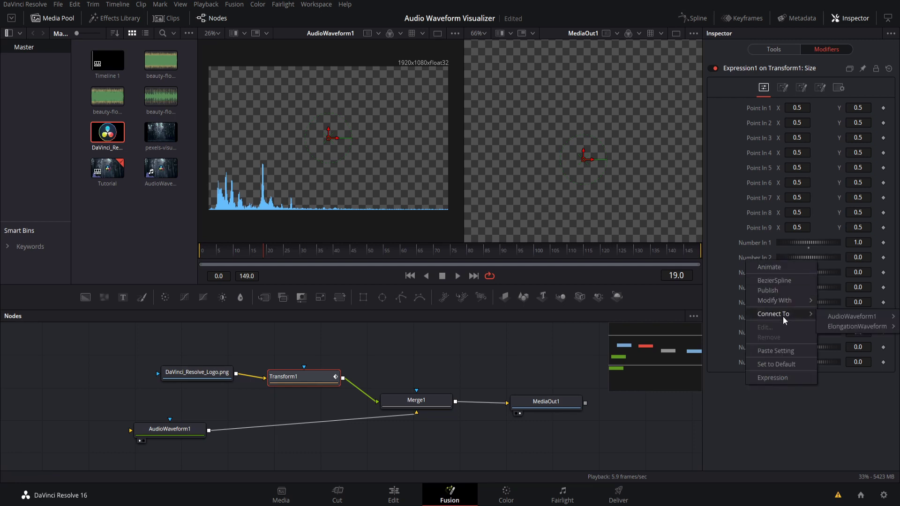
mouse_move(843, 327)
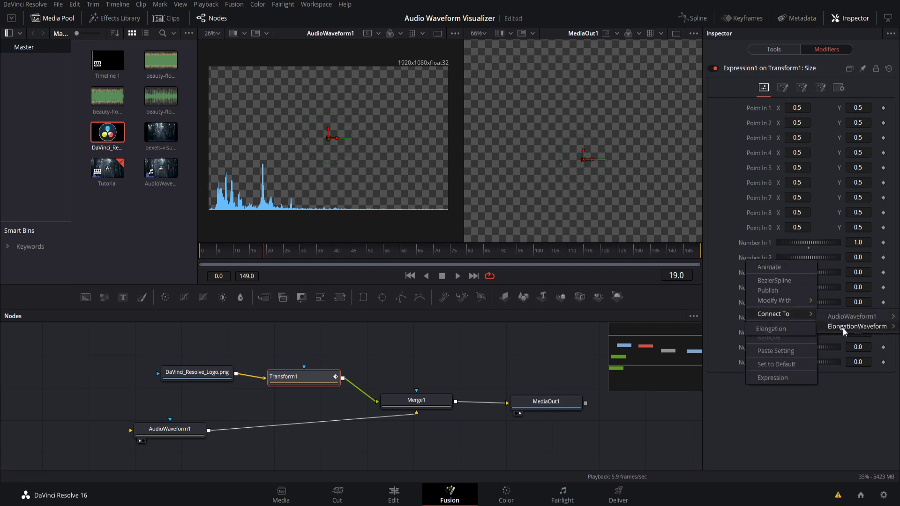
click(807, 328)
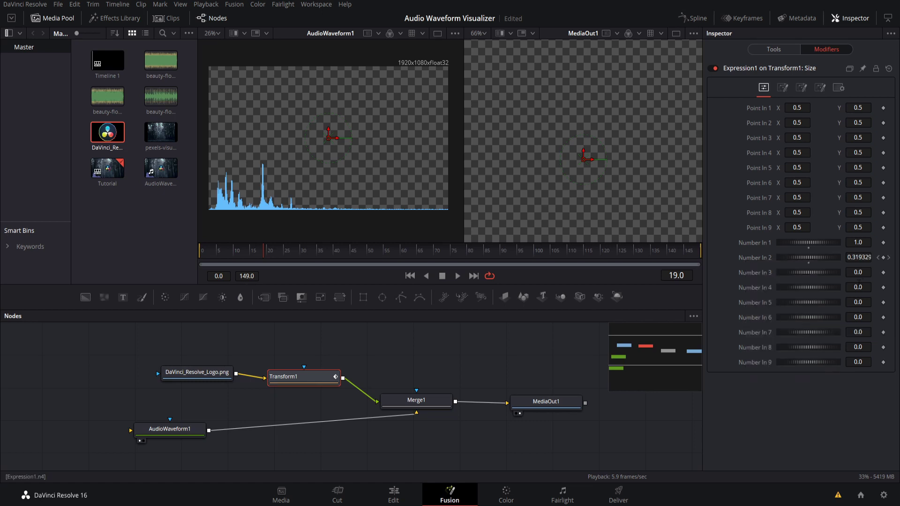
drag(219, 256, 267, 254)
drag(344, 250, 254, 249)
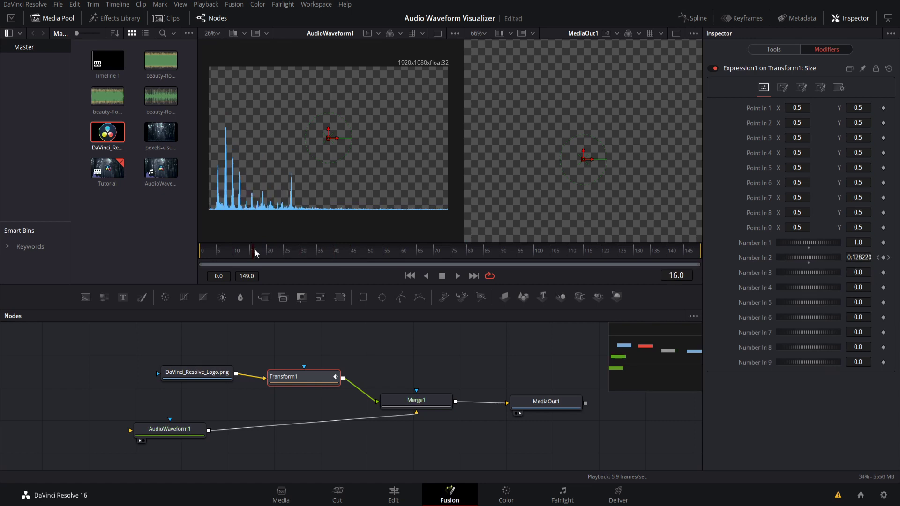
Enter n1+n2 as the Number Expression of the expression modifier on Transform1's Size.
click(783, 87)
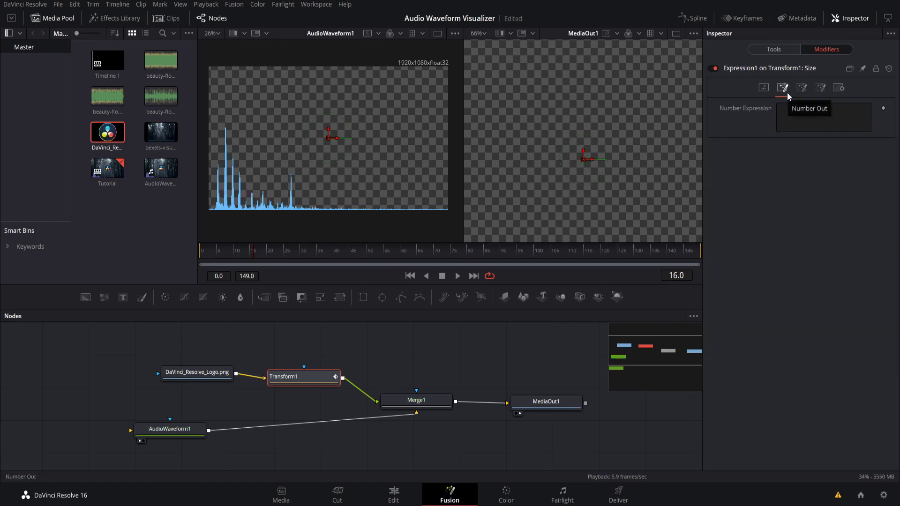
click(795, 108)
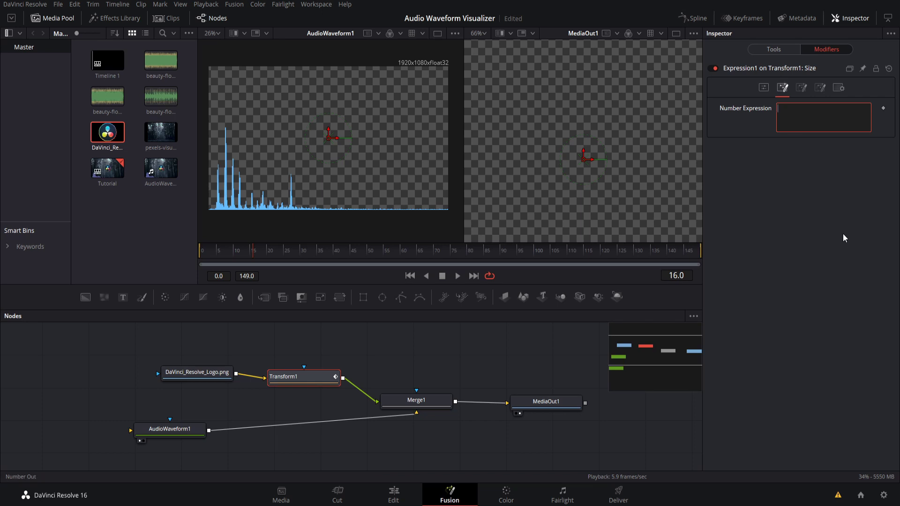
click(762, 88)
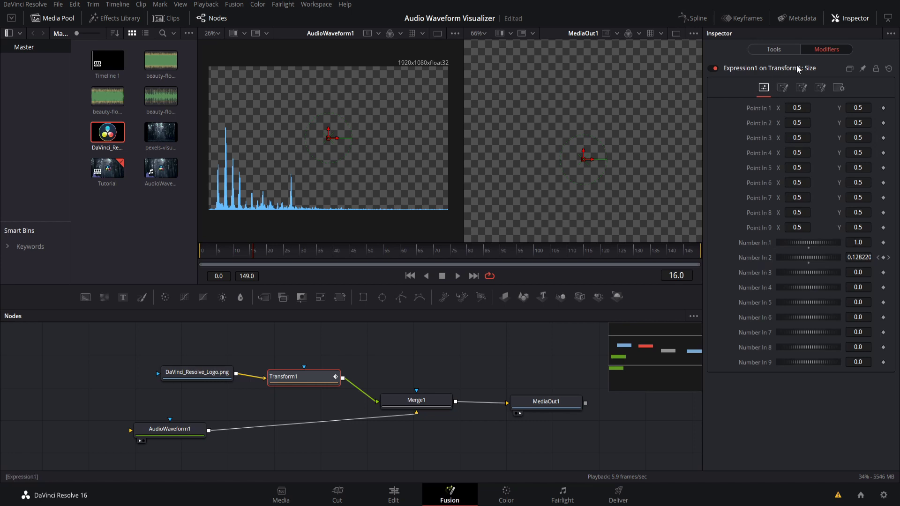
click(783, 88)
click(844, 121)
text(n1+n2)
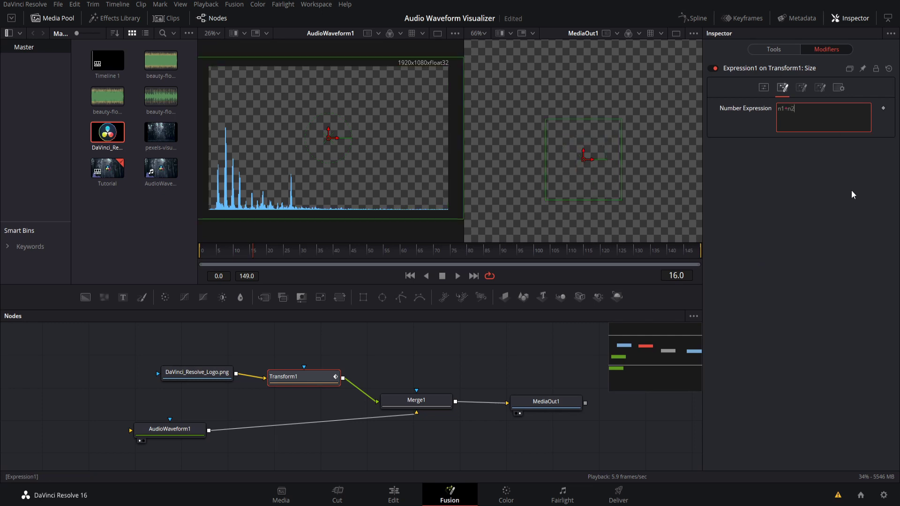
Check Transform1's Size value and play the composition from the start repeatedly to see how the logo scales with the audio.
click(764, 89)
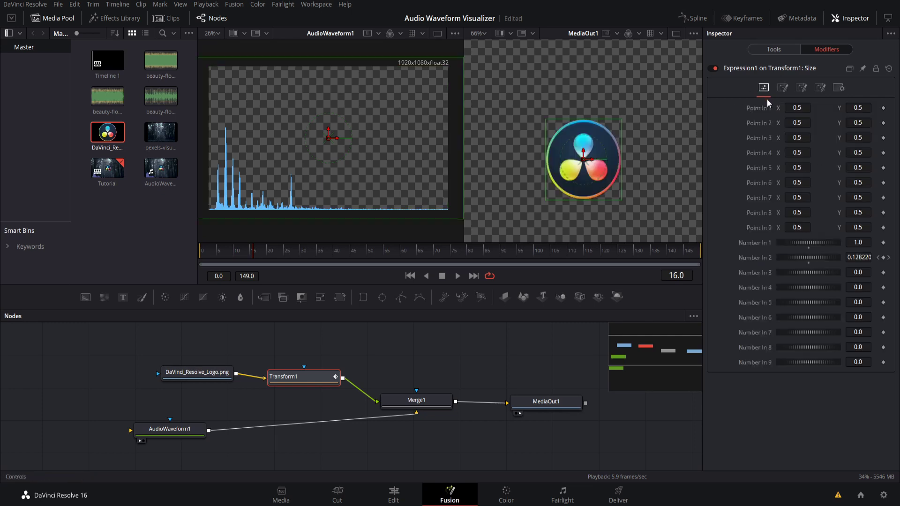
click(789, 47)
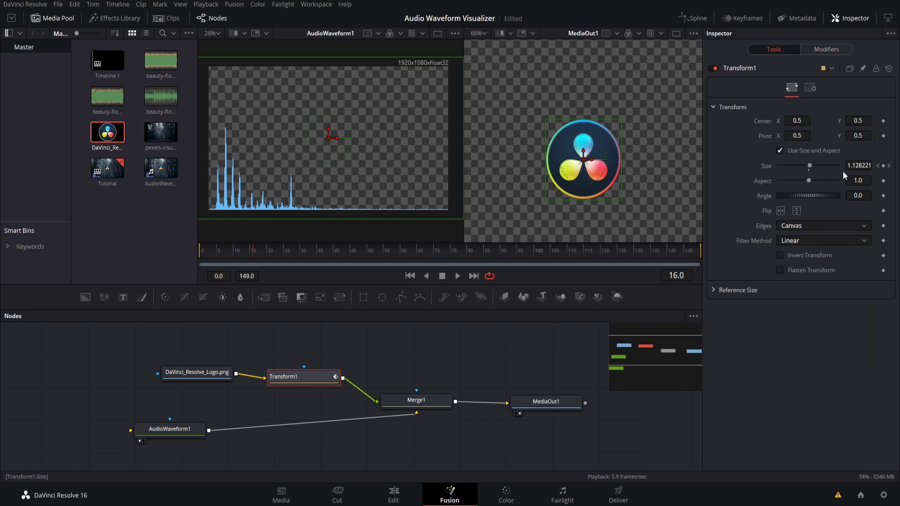
drag(229, 251, 186, 250)
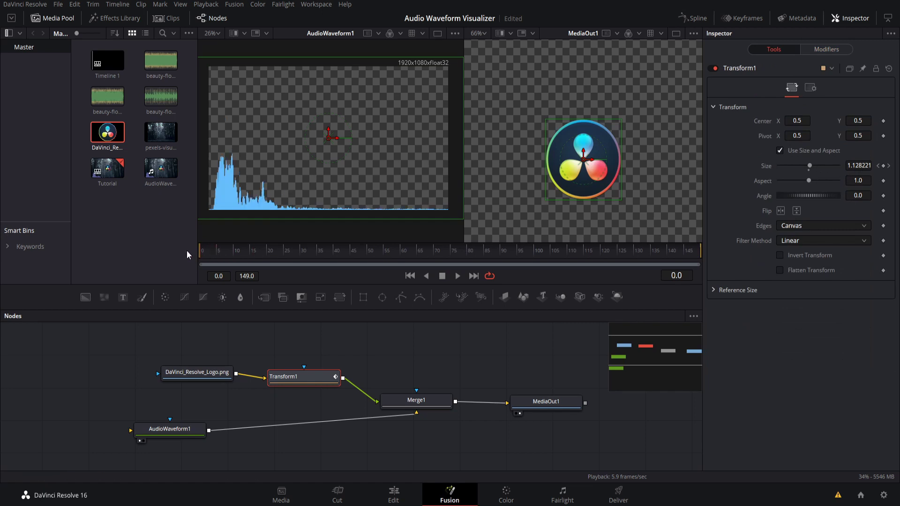
click(456, 277)
scroll(528, 216, down, 2)
drag(539, 211, 564, 149)
scroll(576, 153, down, 1)
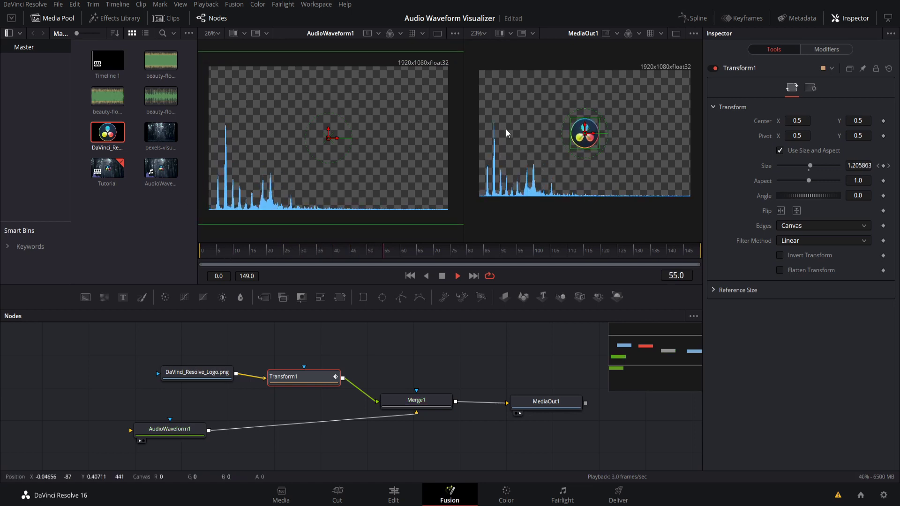
drag(241, 249, 192, 252)
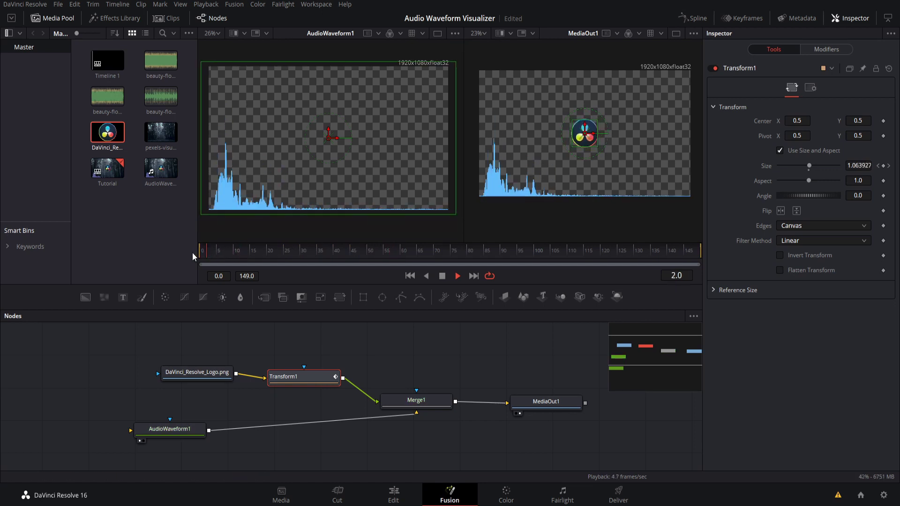
drag(268, 252, 140, 252)
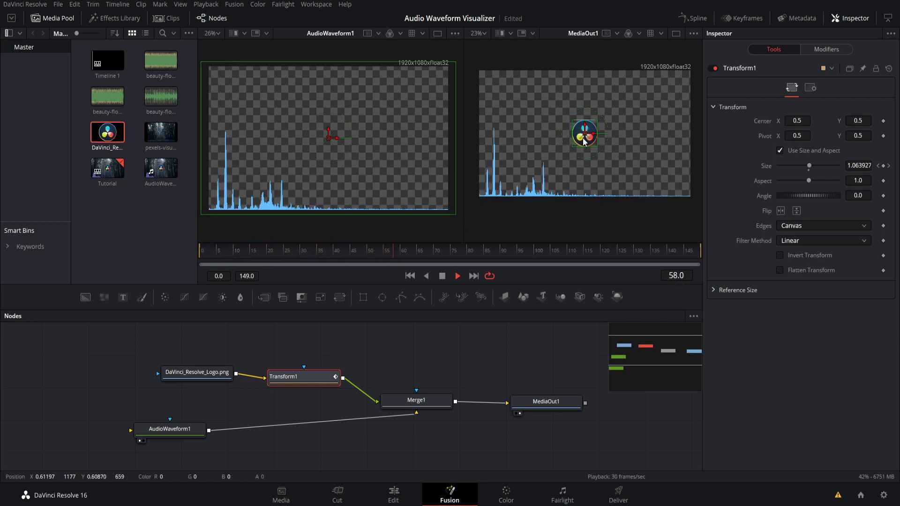
drag(336, 251, 214, 251)
key(space)
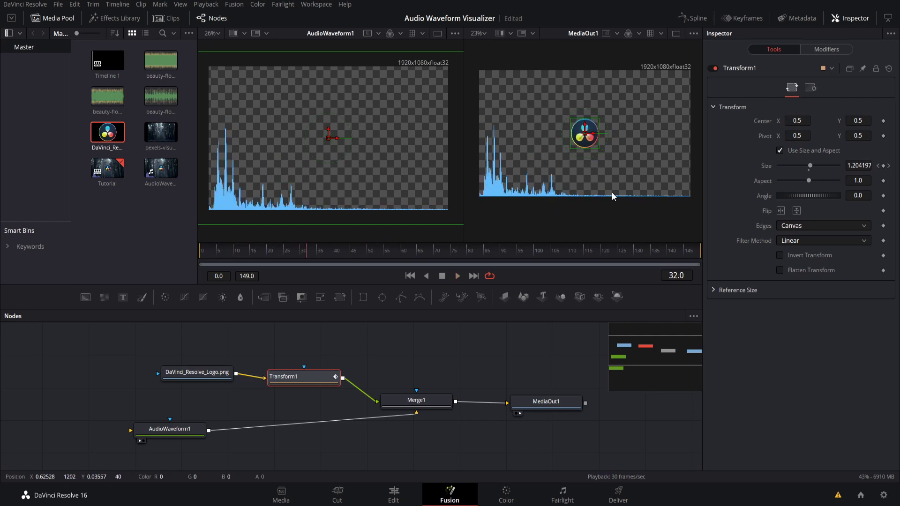
Change the Number Expression of the Size modifier to n1+(n2*n3).
click(839, 48)
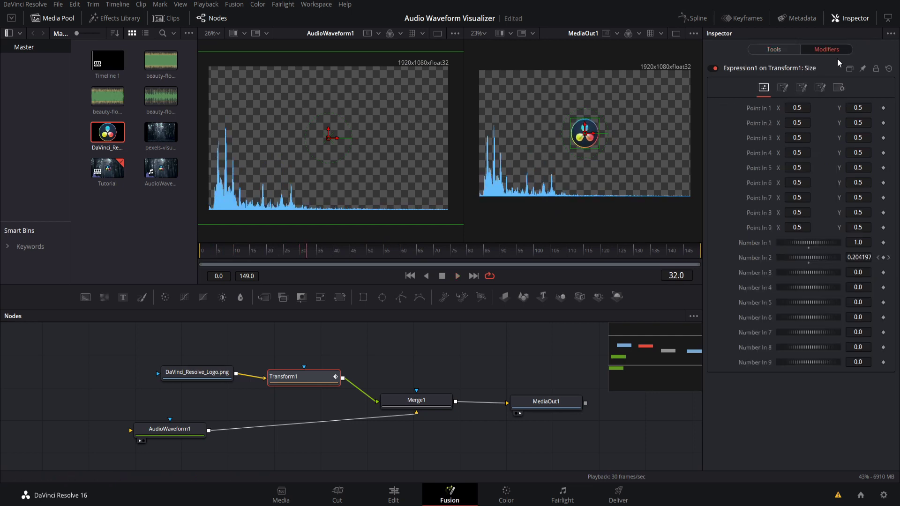
click(782, 87)
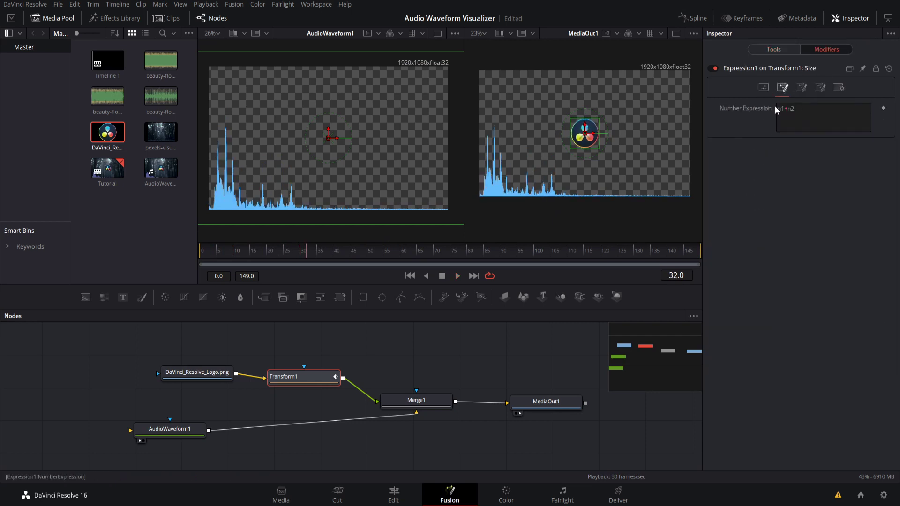
click(808, 109)
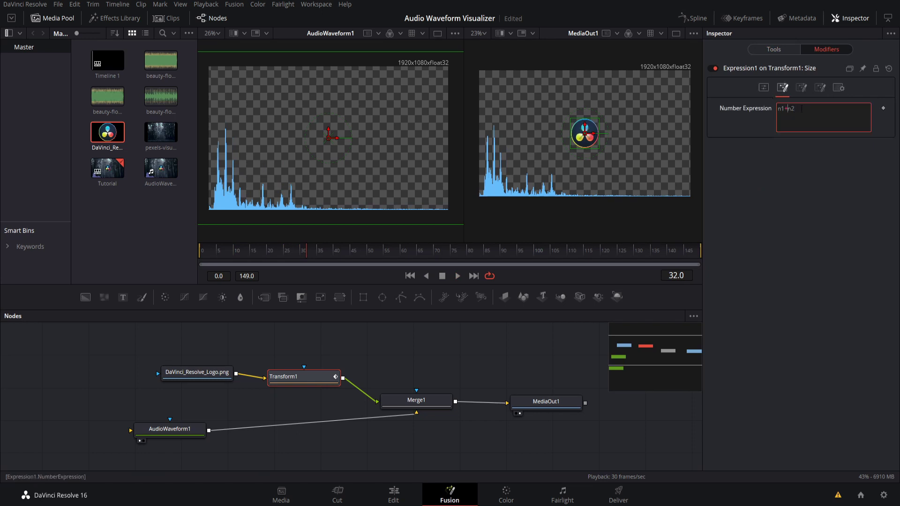
text(*)
key(BackSpace)
text(()
key(Right)
key(Right)
text(*n3))
click(802, 141)
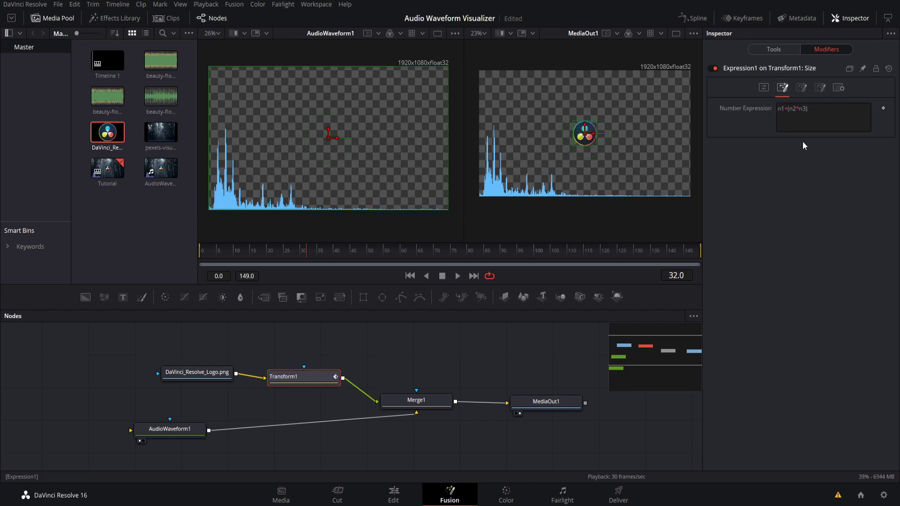
Set Number In 3 of the Size expression modifier to 2.
click(786, 55)
click(804, 50)
click(764, 88)
click(858, 272)
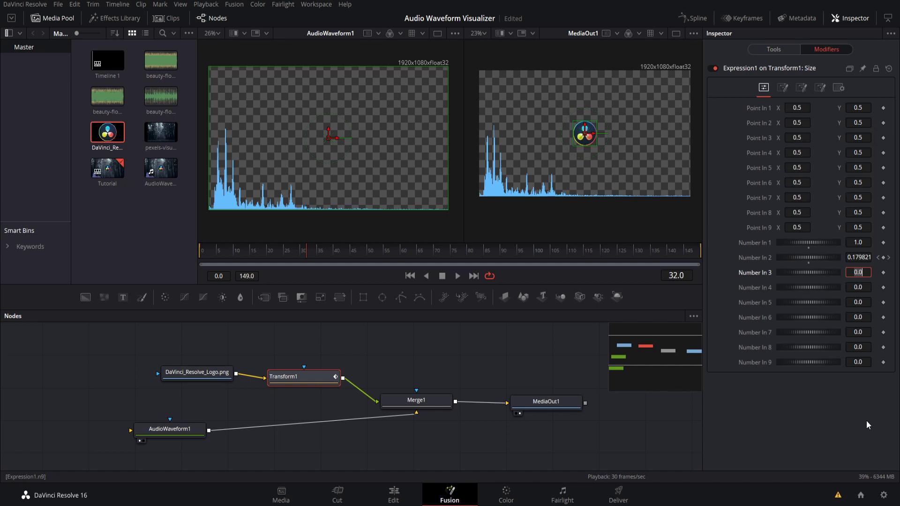
text(2)
key(Return)
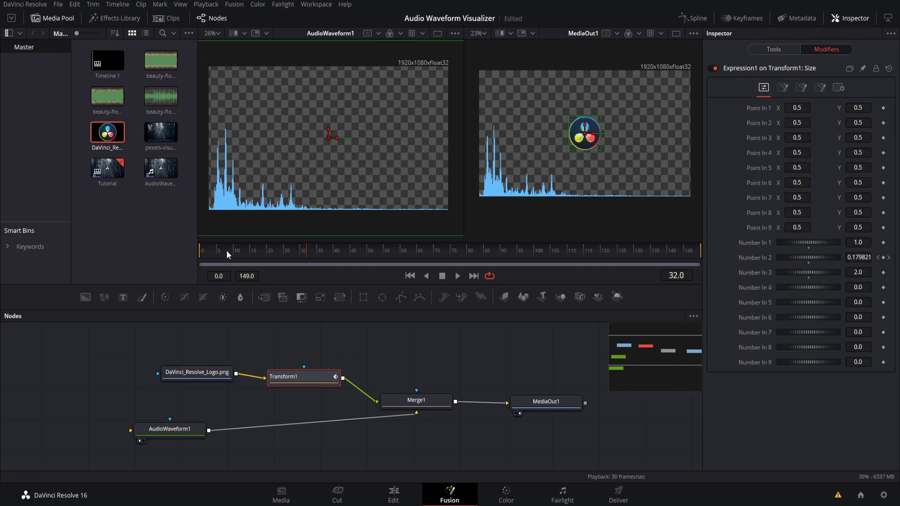
Replay the composition from the start to check the logo's stronger size reaction.
drag(227, 251, 175, 252)
key(space)
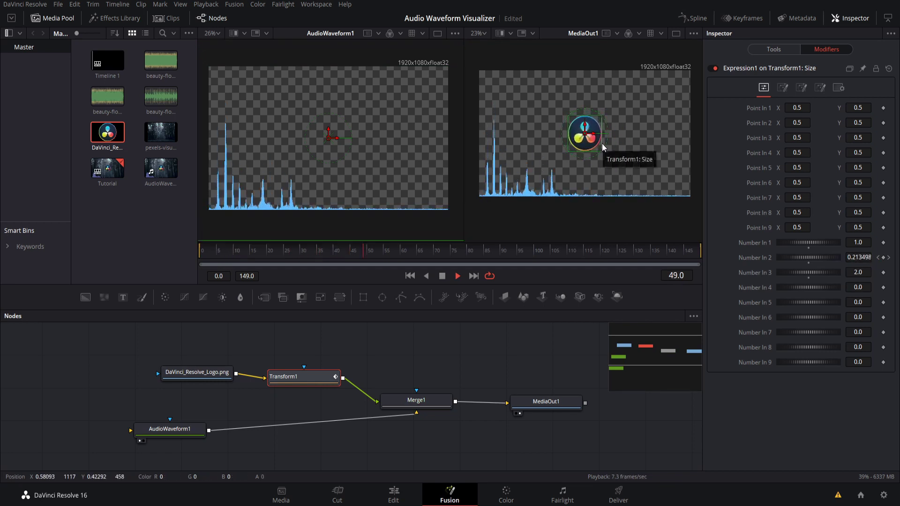
key(space)
drag(227, 252, 151, 251)
key(space)
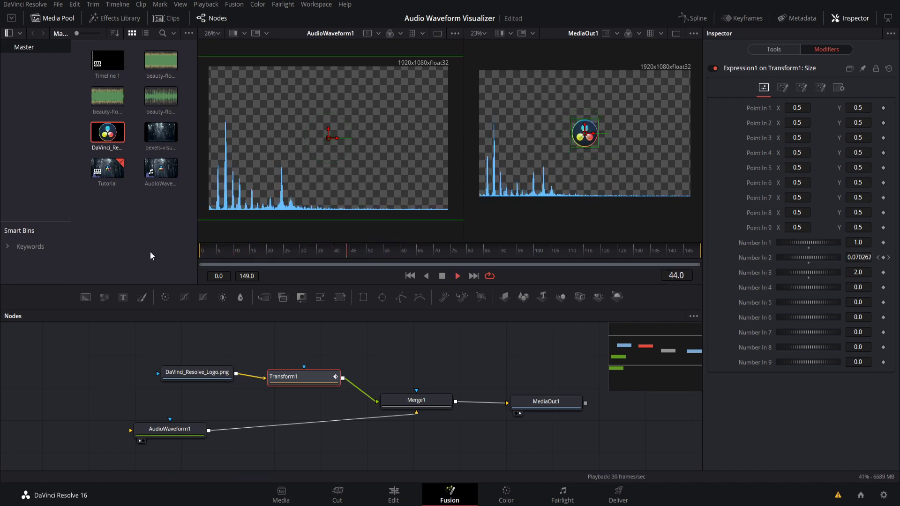
drag(282, 248, 162, 258)
key(space)
Add a pEmitter node feeding a pRender node above the logo branch, and move MediaOut1 farther from Merge1.
drag(515, 345, 522, 356)
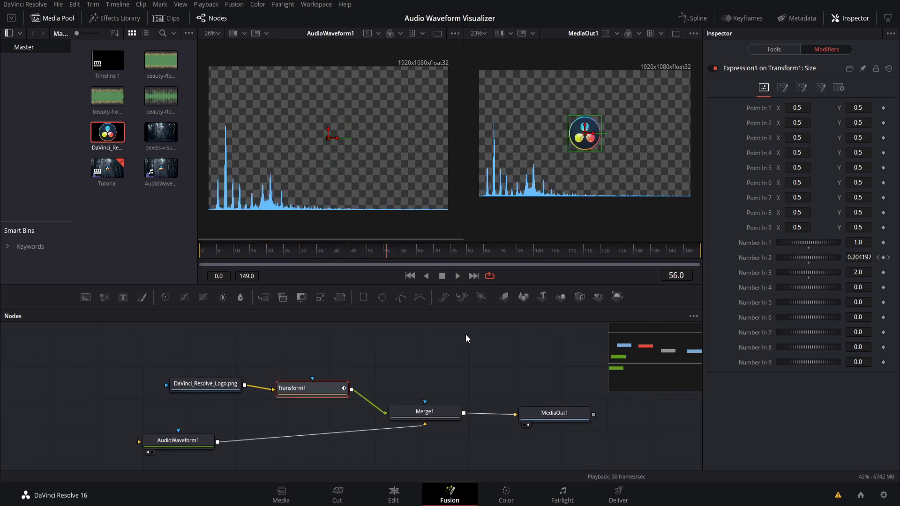
drag(465, 347, 475, 374)
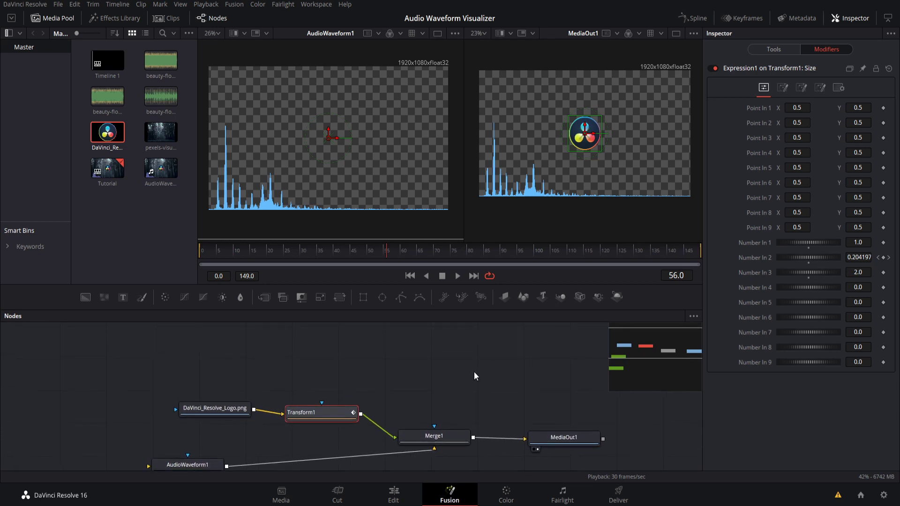
drag(424, 364, 436, 366)
click(276, 353)
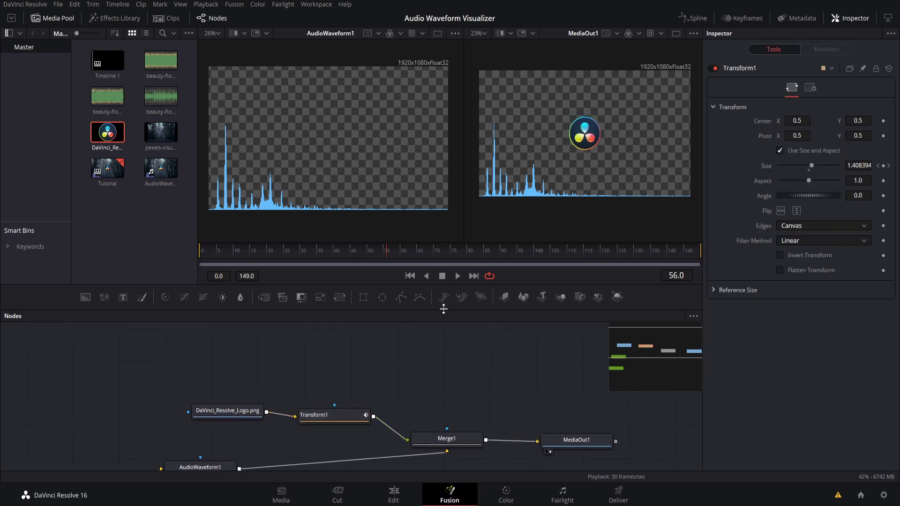
click(445, 303)
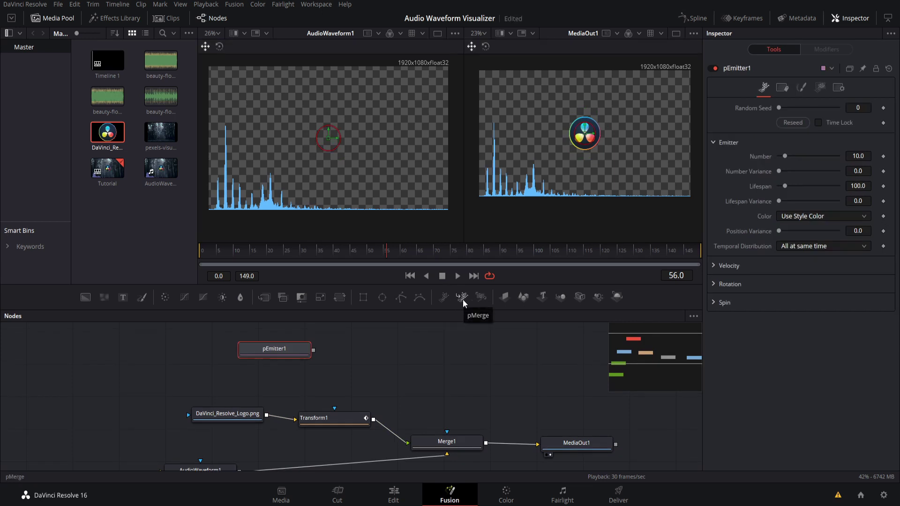
click(481, 299)
drag(359, 350, 441, 351)
drag(508, 379, 394, 369)
drag(467, 443, 535, 442)
Add a Merge node with pRender1 as background and Merge1 as foreground, and connect its output to MediaOut1.
right_click(429, 365)
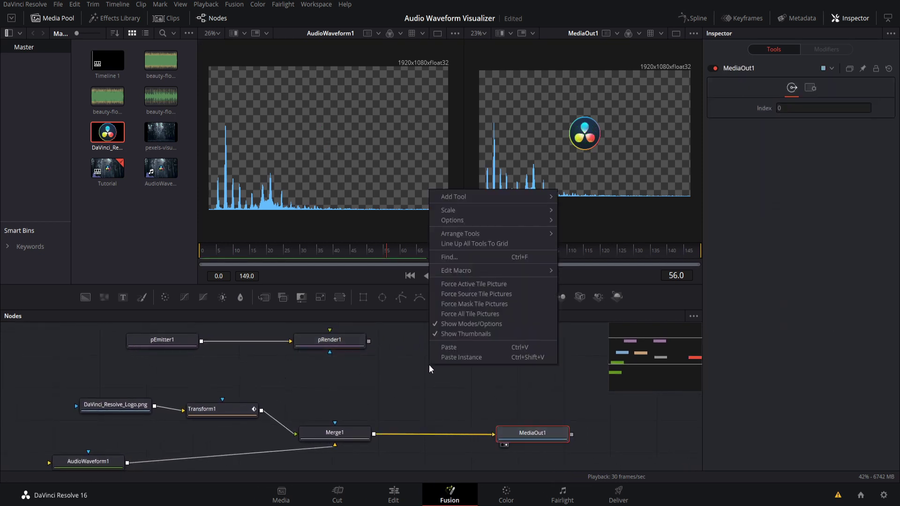
mouse_move(488, 199)
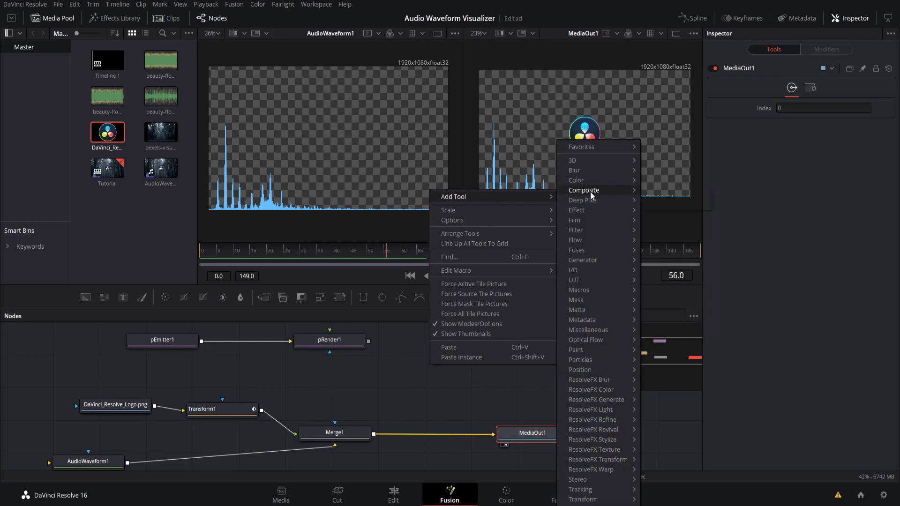
mouse_move(590, 192)
click(662, 202)
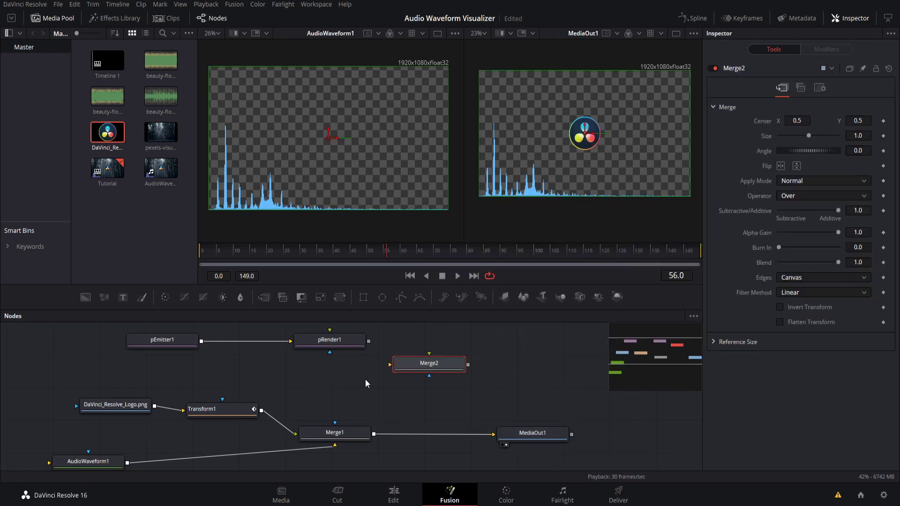
drag(369, 342, 432, 388)
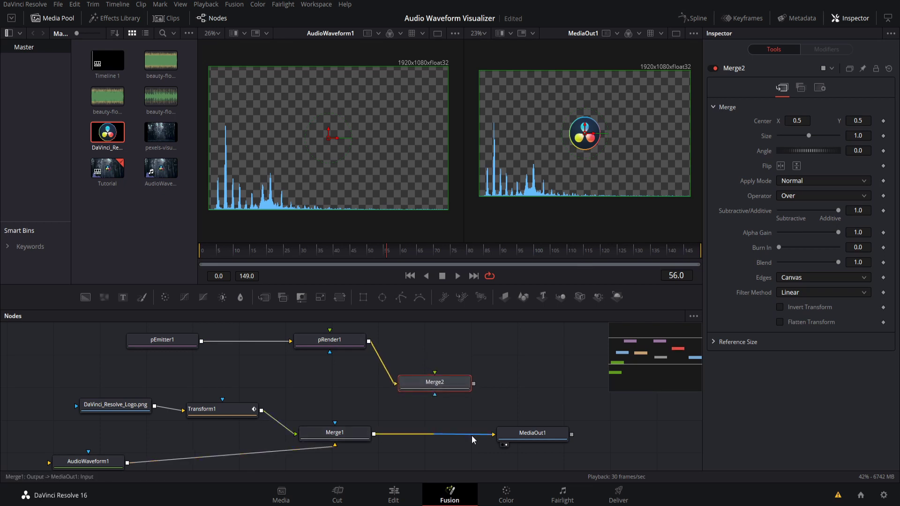
drag(473, 435, 526, 439)
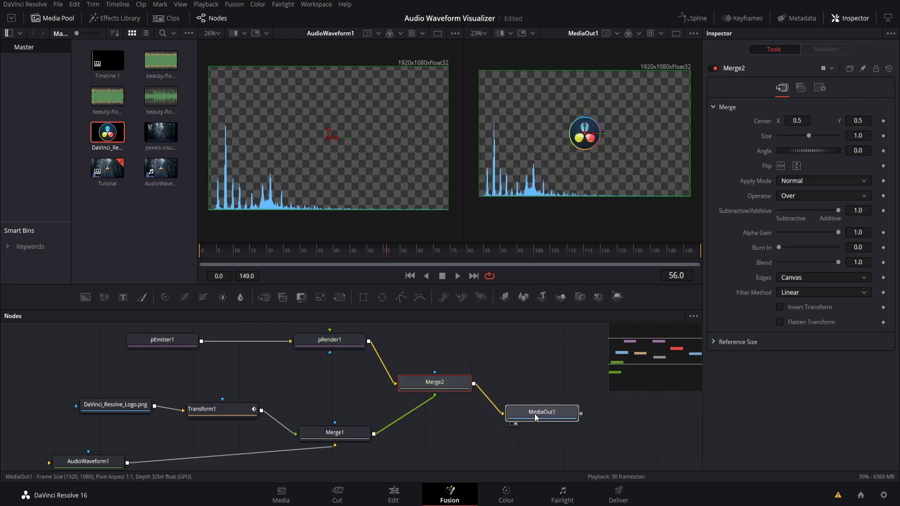
drag(537, 417, 540, 421)
Show pRender1 in the second viewer and play from the start to examine the emitted particles.
drag(284, 363, 345, 386)
drag(245, 384, 392, 331)
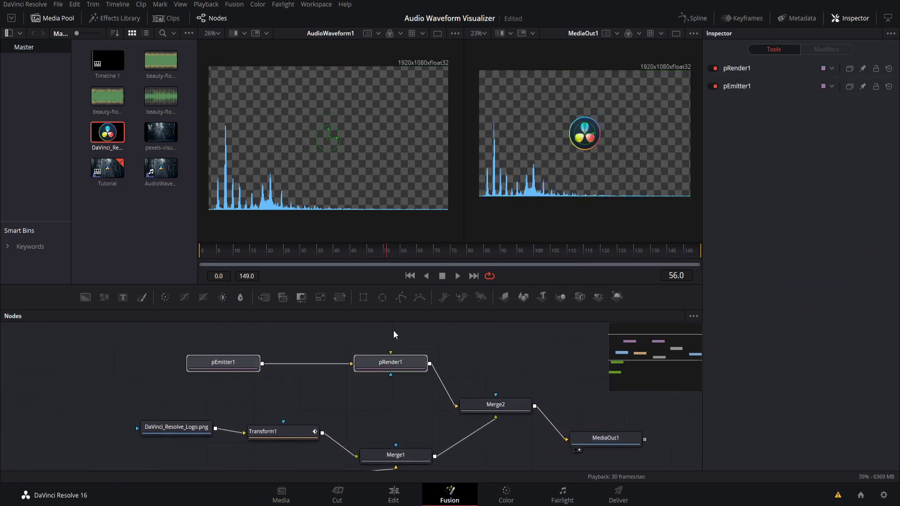
click(286, 346)
drag(272, 344, 297, 362)
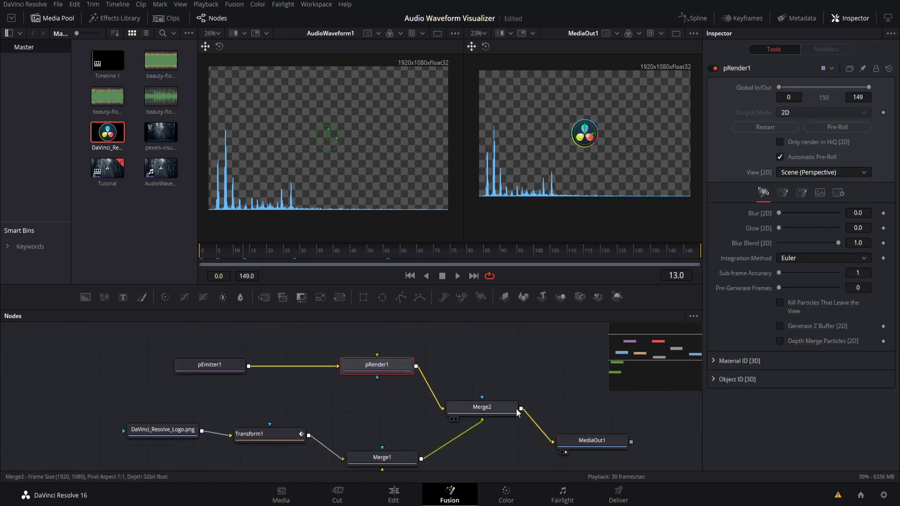
click(351, 376)
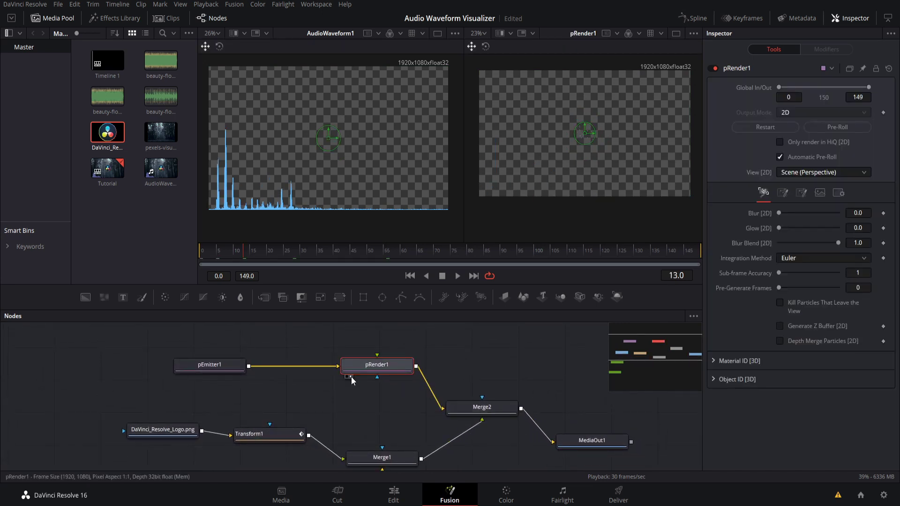
drag(375, 370, 372, 372)
scroll(619, 125, up, 5)
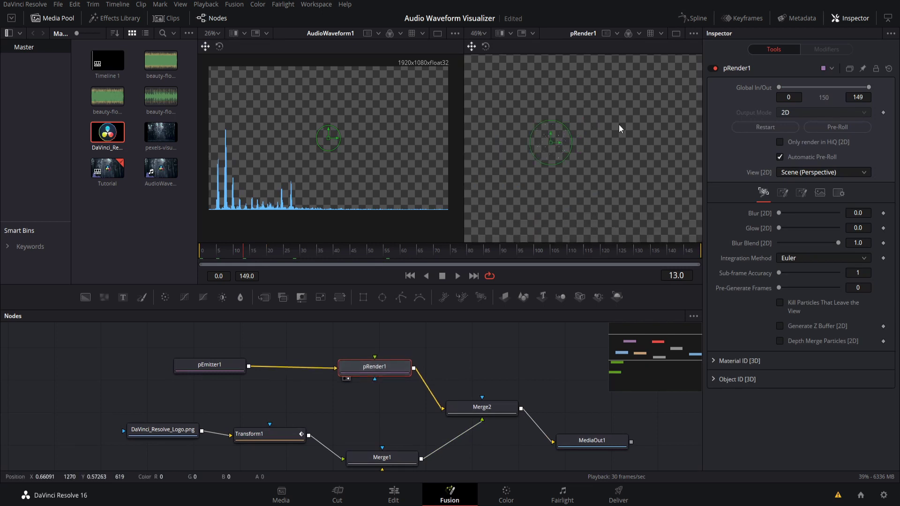
drag(223, 256, 190, 256)
key(space)
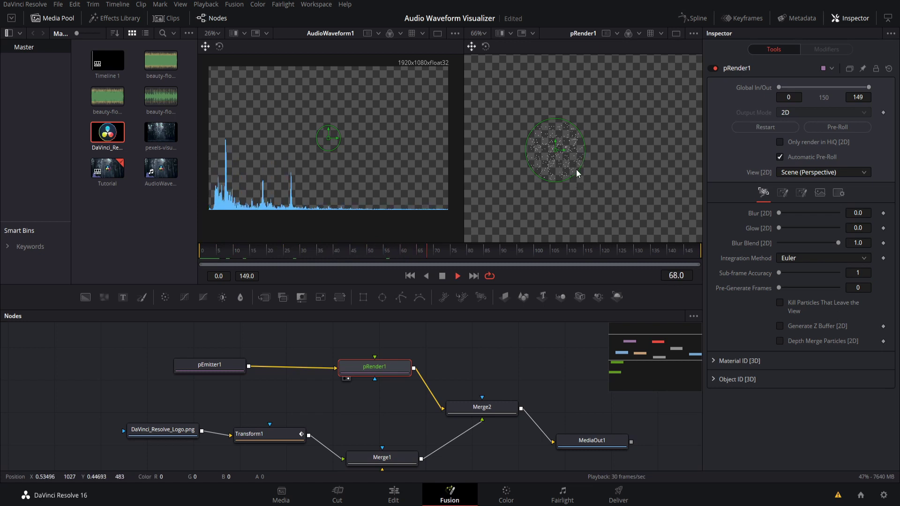
key(space)
Set the Lifespan of pEmitter1 to 10.
click(215, 367)
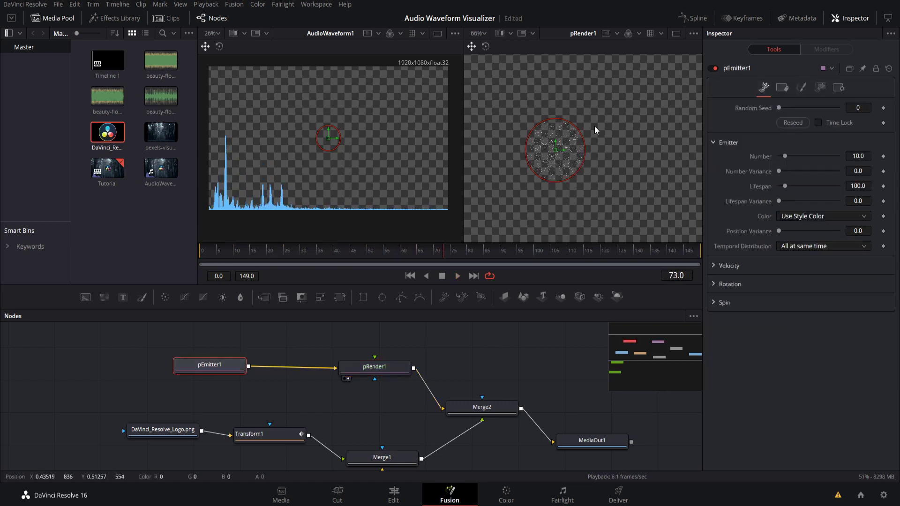
double_click(869, 186)
text(10)
key(Tab)
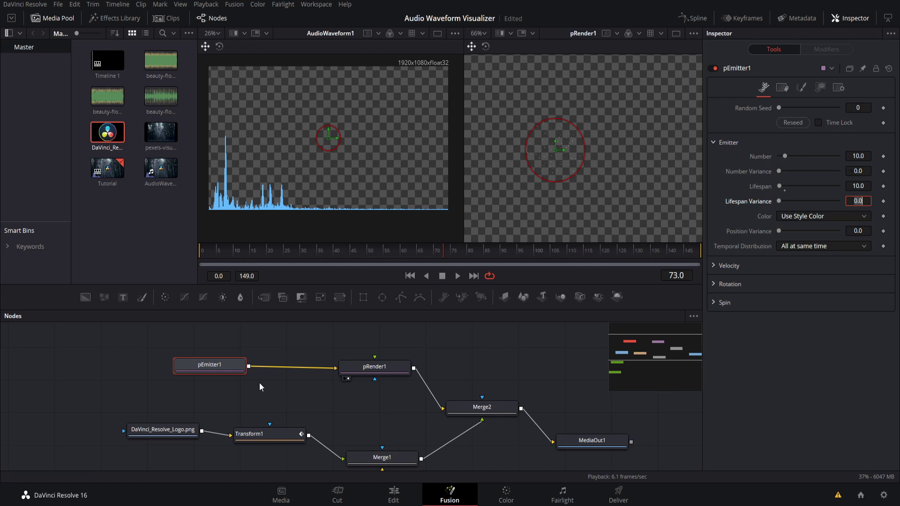
Insert a pTangentForce node on the connection between pEmitter1 and pRender1, moving pEmitter1 away to make room.
scroll(583, 211, down, 3)
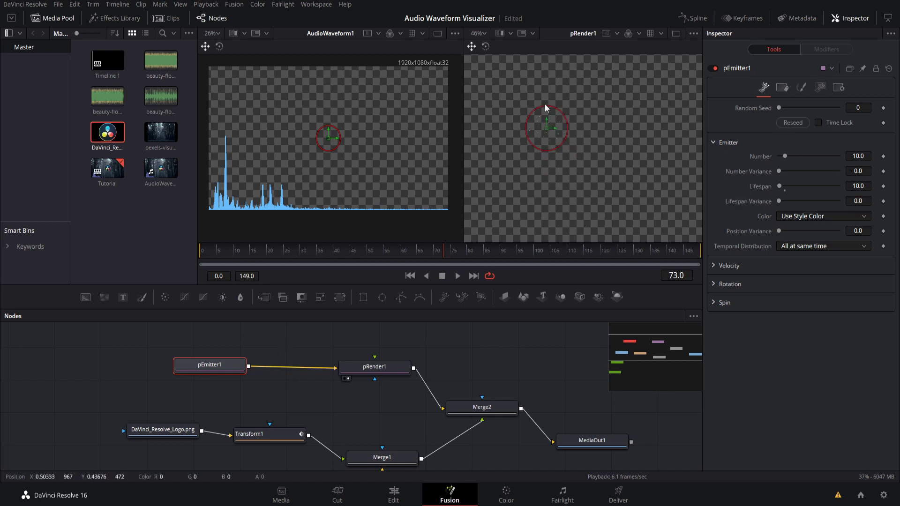
scroll(567, 140, down, 1)
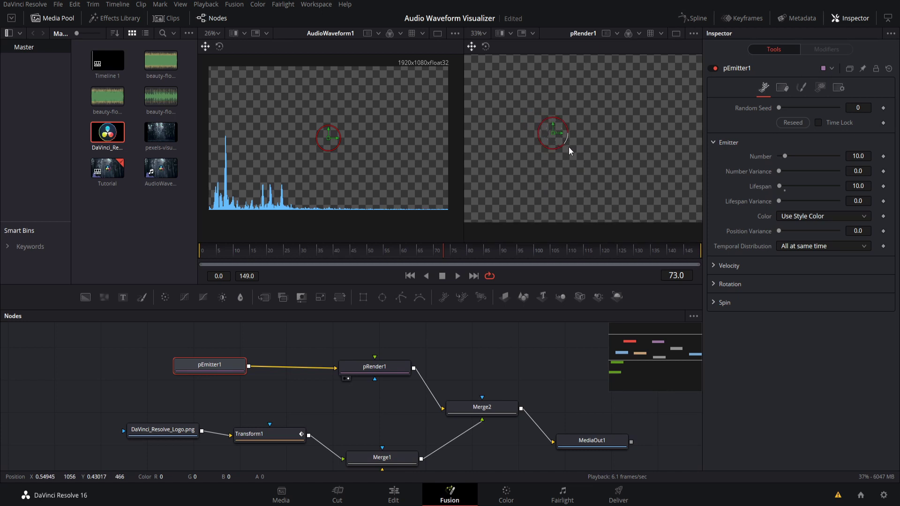
drag(210, 366, 197, 366)
right_click(257, 366)
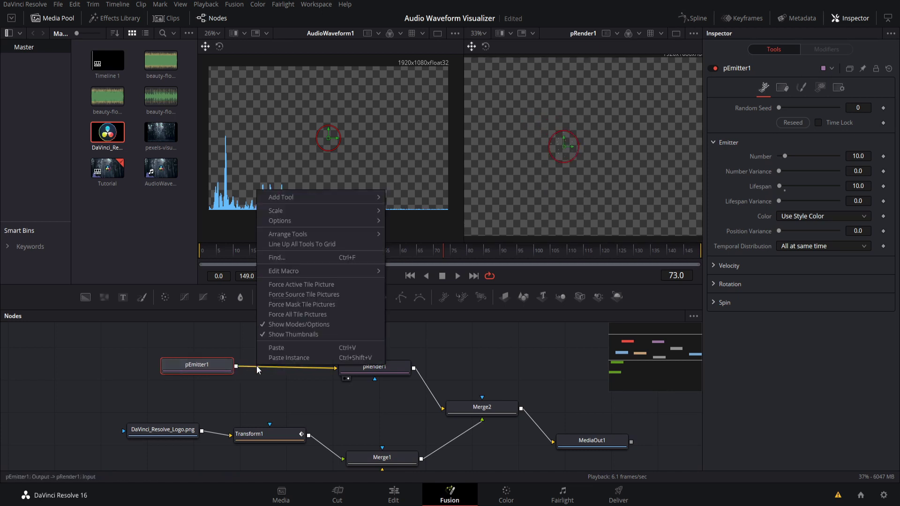
mouse_move(298, 194)
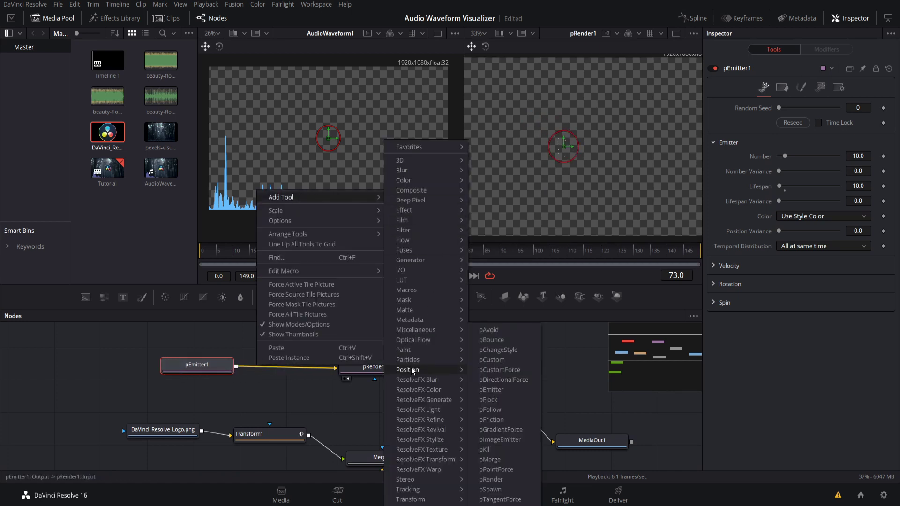
mouse_move(415, 364)
click(512, 500)
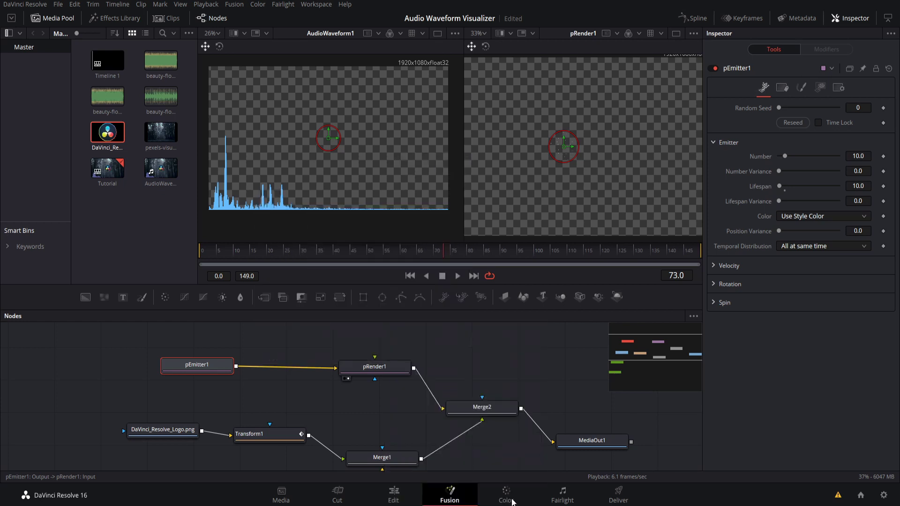
Line up pEmitter1 and pTangentForce1 in a row before pRender1 and save the project.
drag(210, 396, 178, 373)
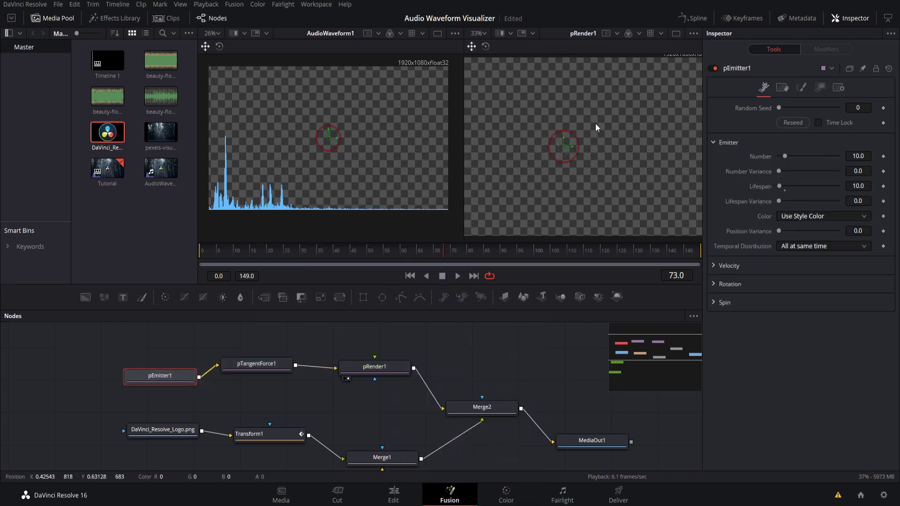
key(ctrl+s)
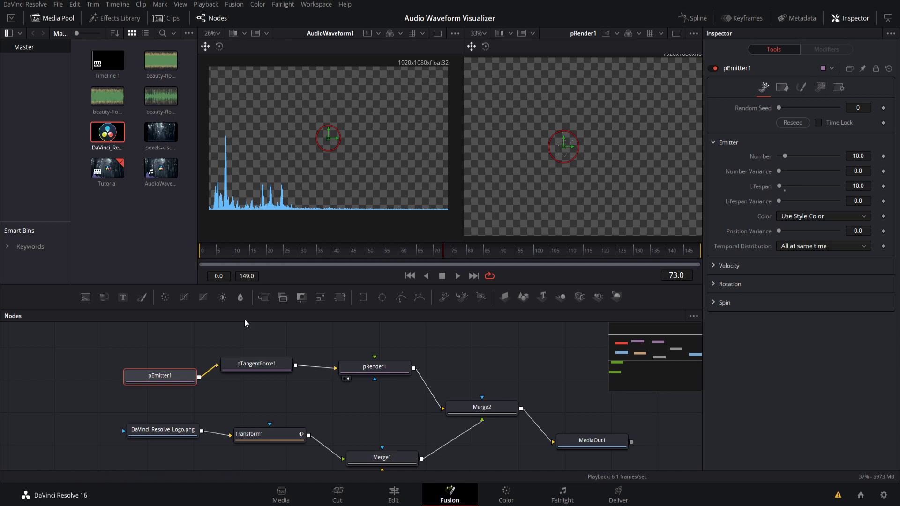
drag(257, 365, 278, 376)
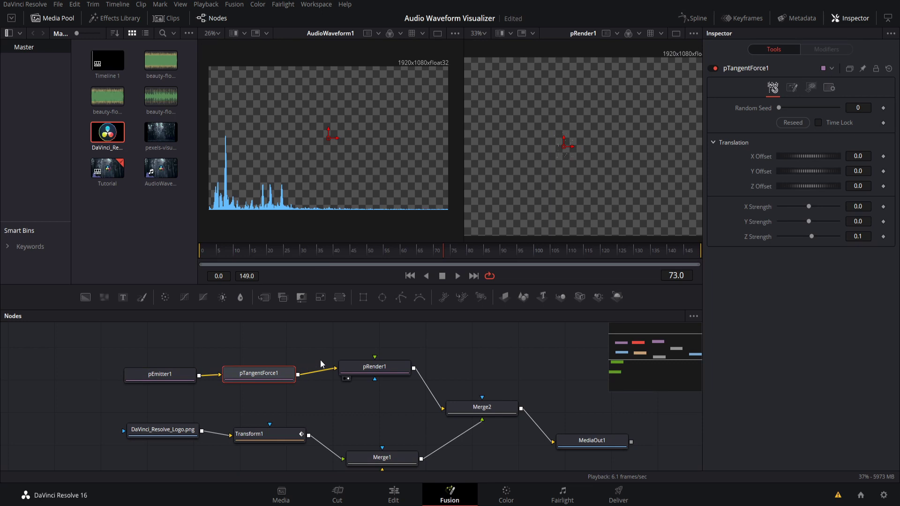
Set the Age End condition of pTangentForce1 to 0.1 and play the composition briefly.
click(792, 88)
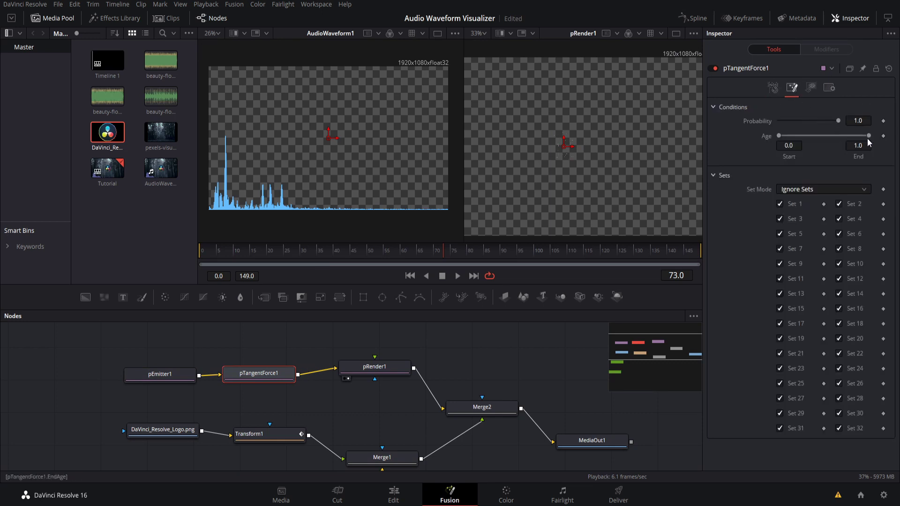
drag(869, 137, 793, 136)
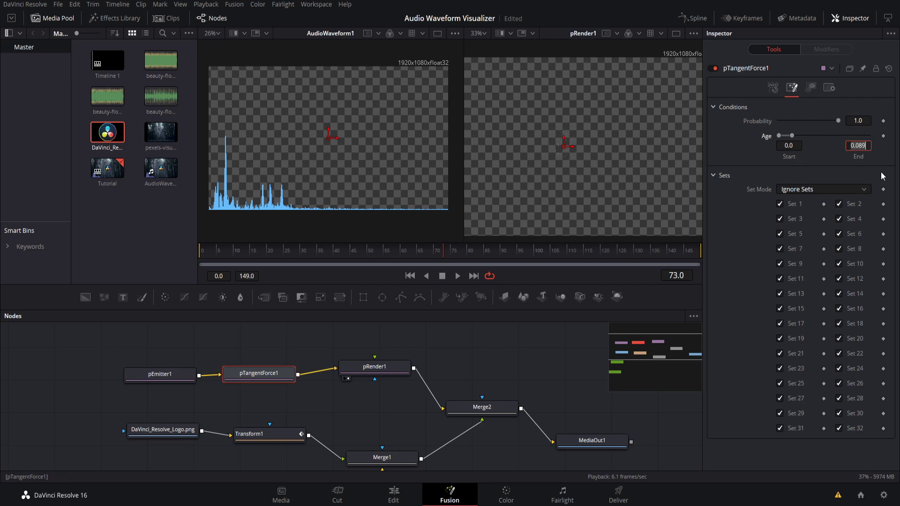
text(.1)
key(Tab)
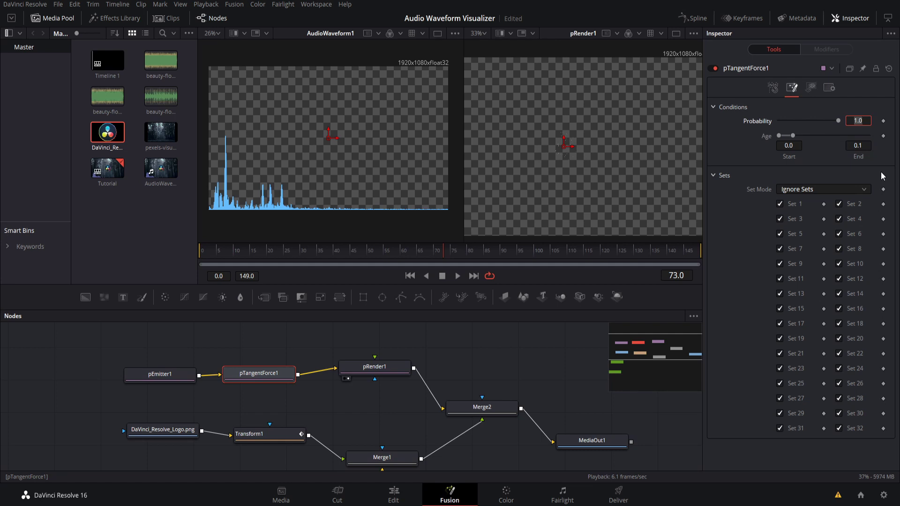
click(820, 158)
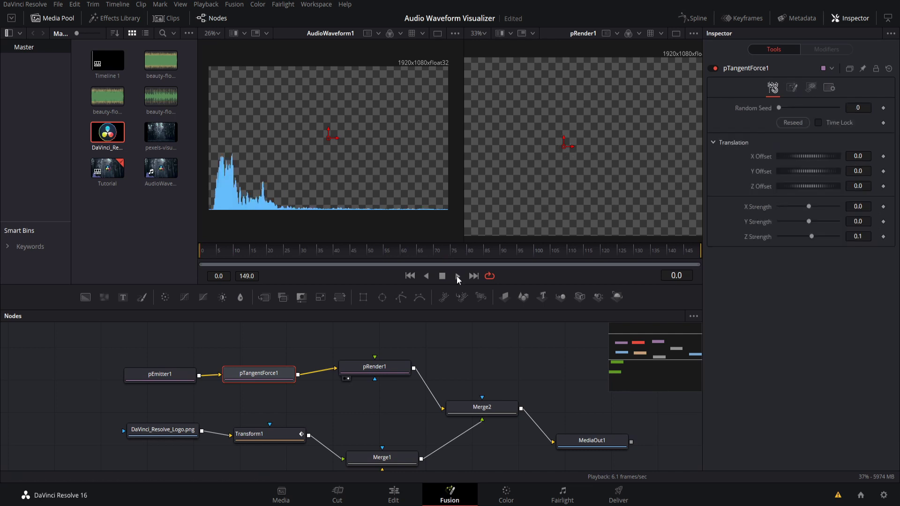
click(457, 276)
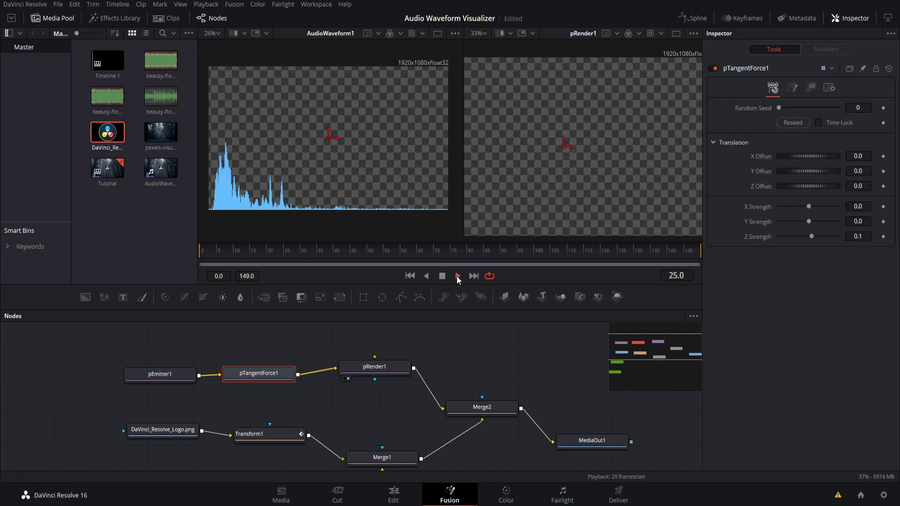
click(441, 277)
Modify the Z Strength of pTangentForce1 with an Expression.
mouse_move(249, 345)
mouse_down()
mouse_move(221, 348)
mouse_move(239, 354)
mouse_up()
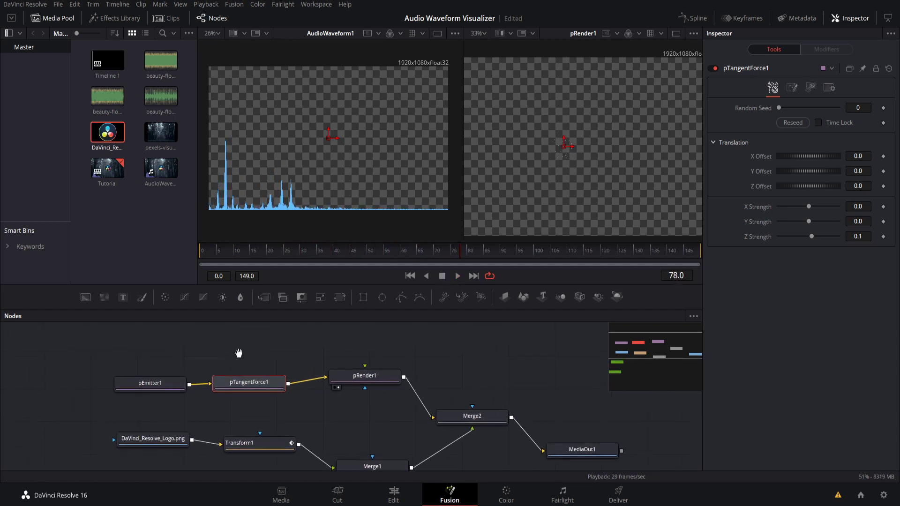
right_click(742, 238)
mouse_move(781, 279)
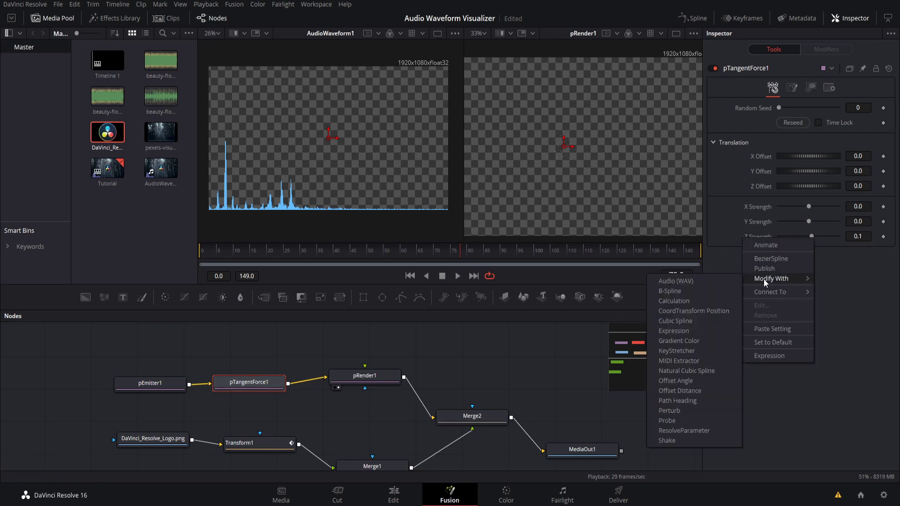
click(690, 329)
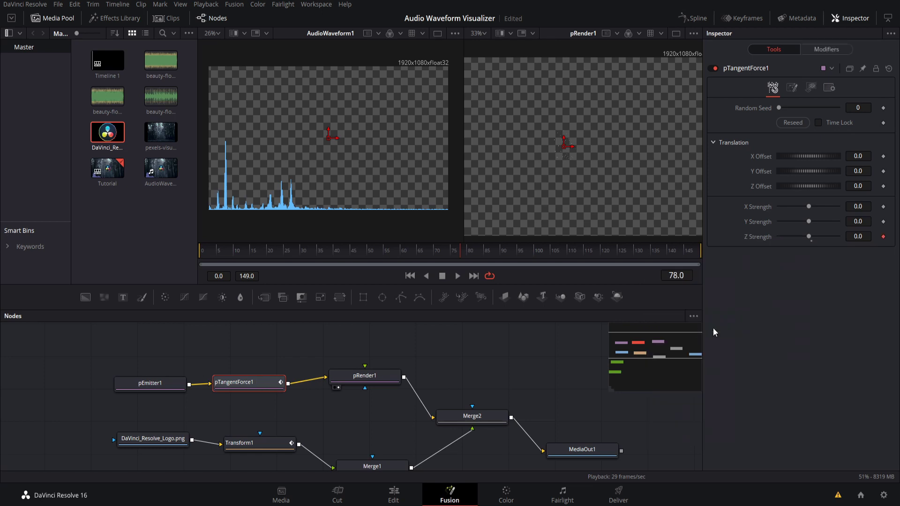
Connect Number In 2 of the Z Strength expression modifier to the Elongation output of ElongationWaveform.
click(826, 50)
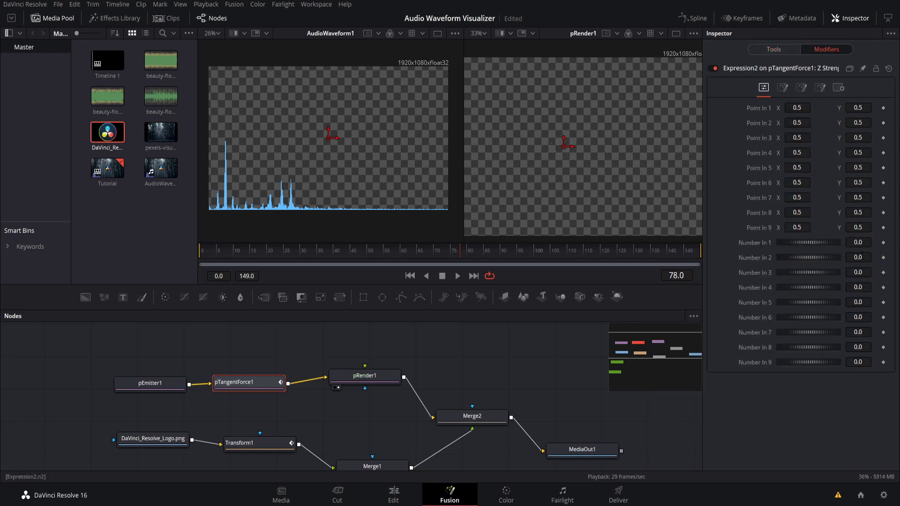
right_click(747, 255)
click(736, 258)
right_click(745, 257)
mouse_move(774, 311)
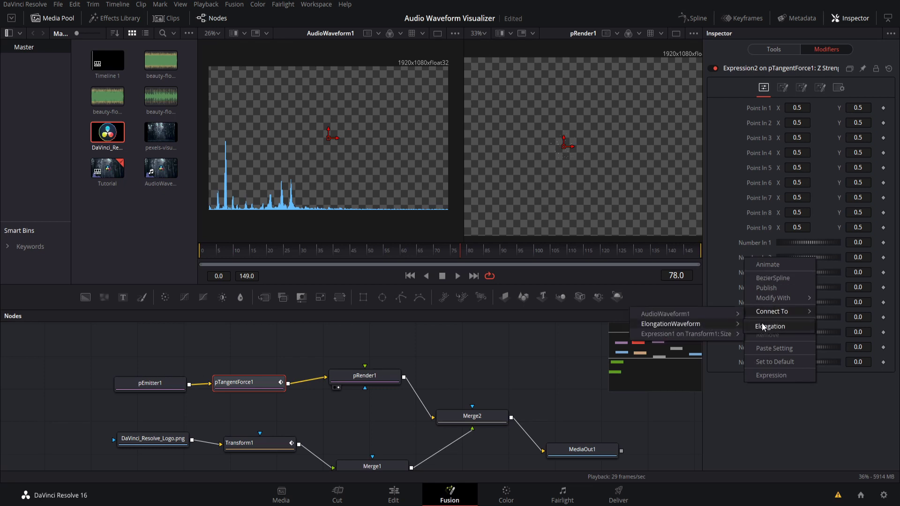
click(763, 327)
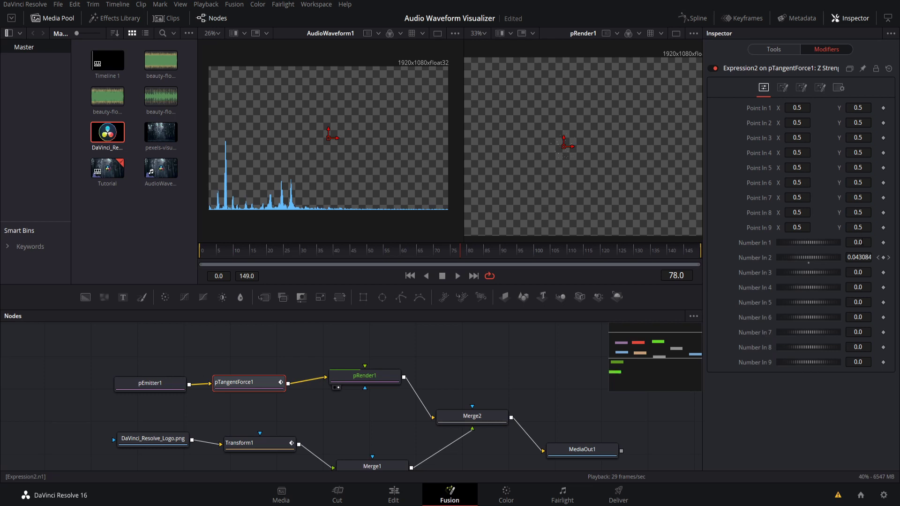
Set Number In 1 of the Z Strength expression modifier to 100.
click(861, 242)
text(100)
key(Tab)
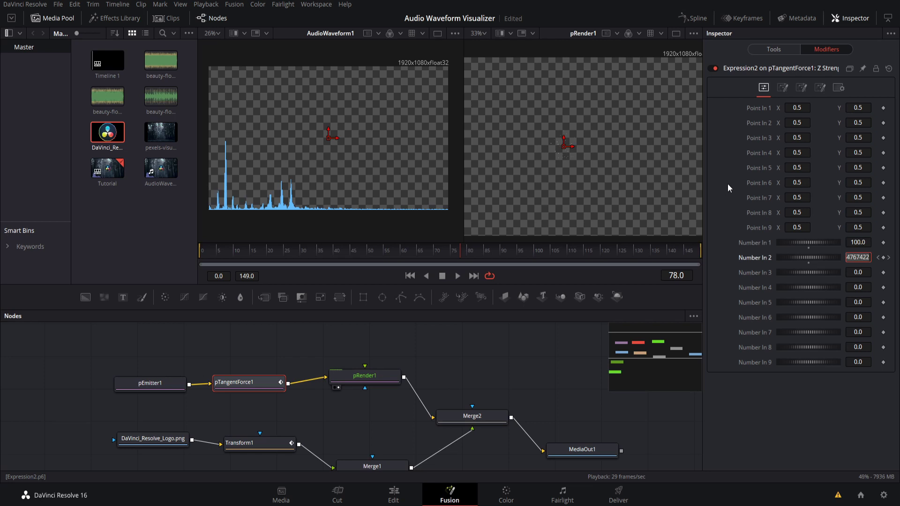
click(728, 184)
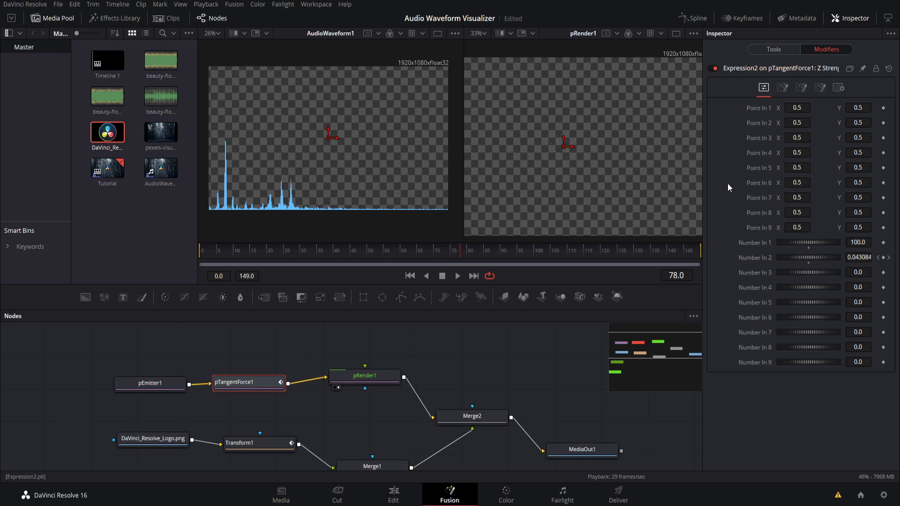
Enter n1*n2 as the Number Expression of the Z Strength modifier.
click(784, 90)
click(792, 107)
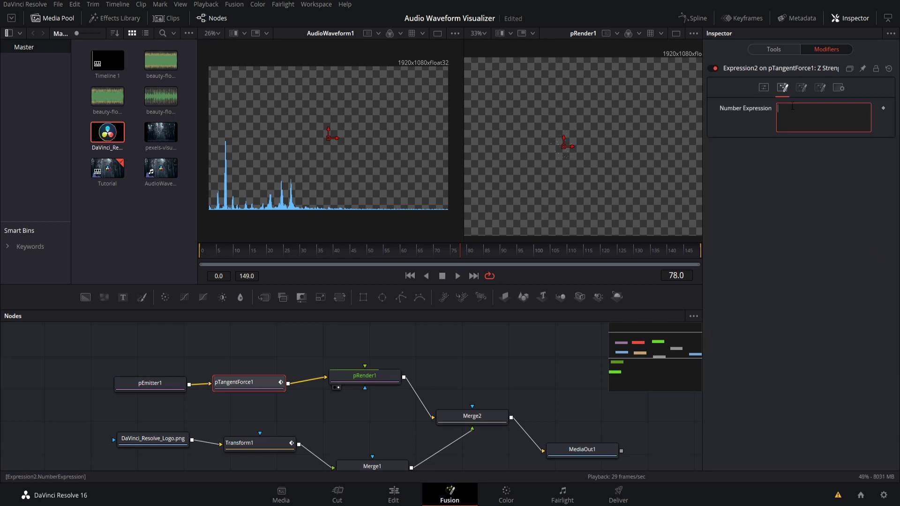
text(n1*n2)
click(814, 159)
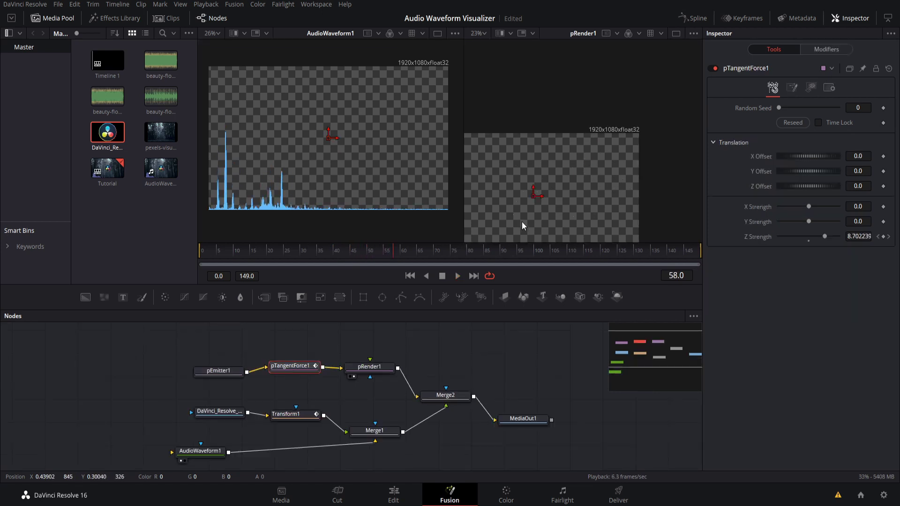
Set the particle Style of pEmitter1 to Brush with the leaf_gold_g brush and preview it from near the start.
drag(522, 226, 564, 190)
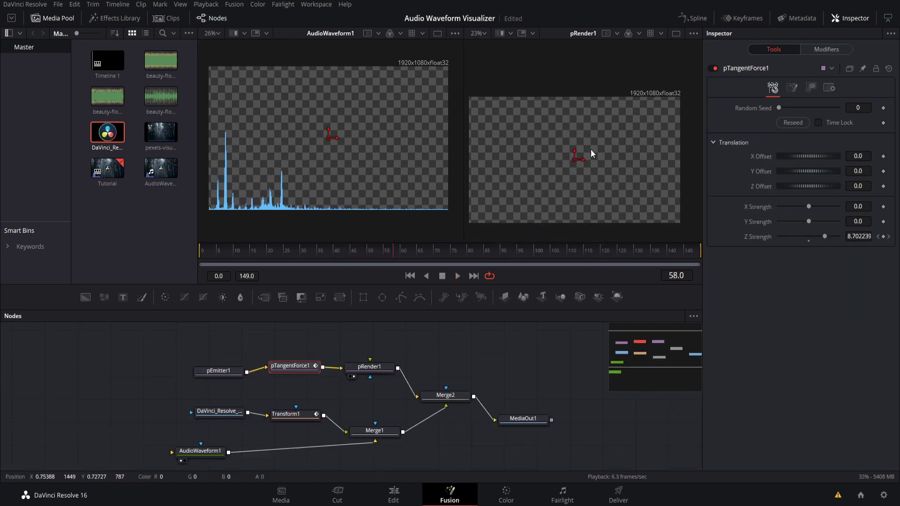
drag(596, 163, 615, 157)
scroll(614, 156, up, 5)
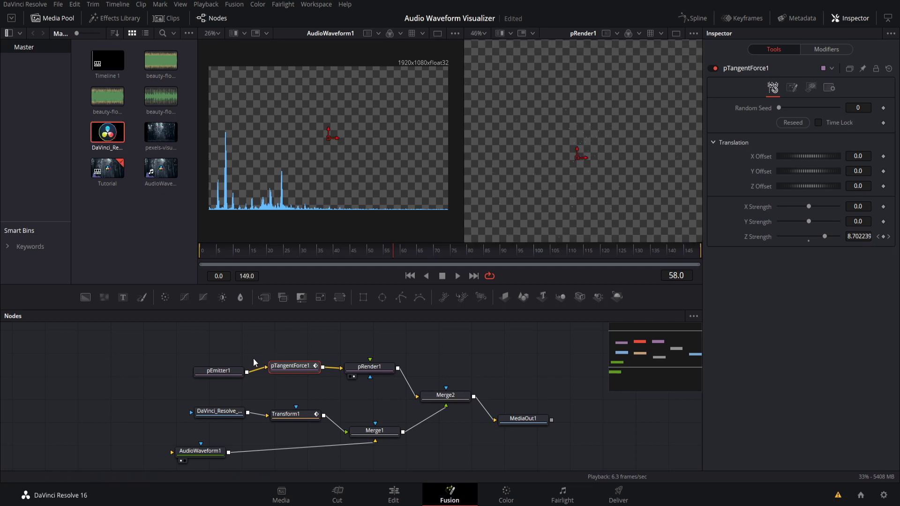
click(215, 372)
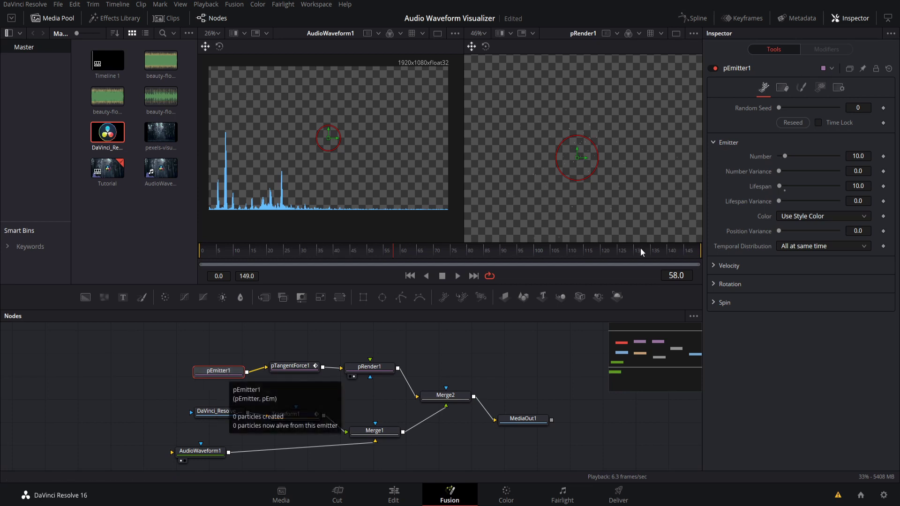
click(803, 88)
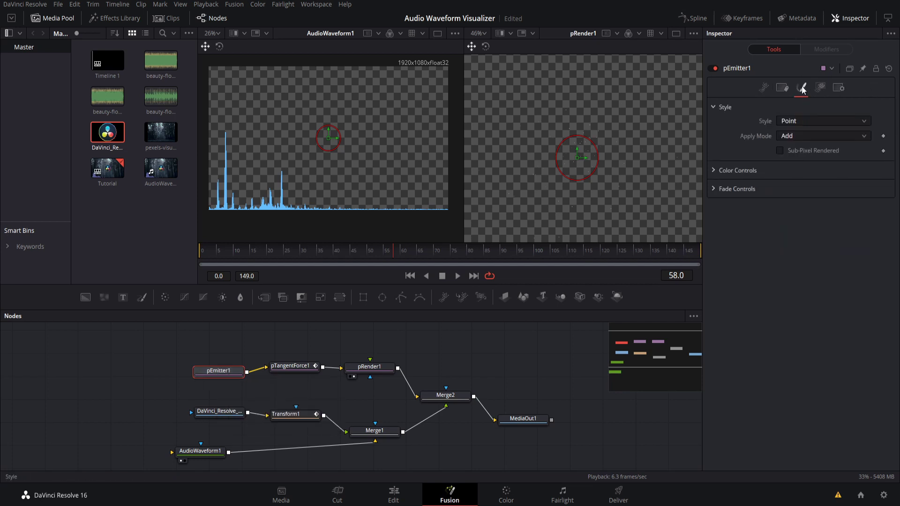
click(804, 121)
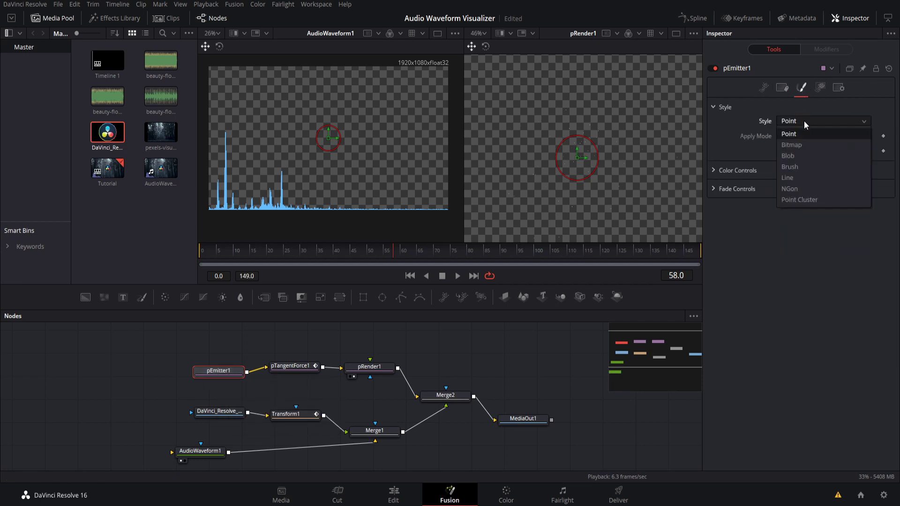
click(803, 167)
click(808, 151)
scroll(803, 221, down, 10)
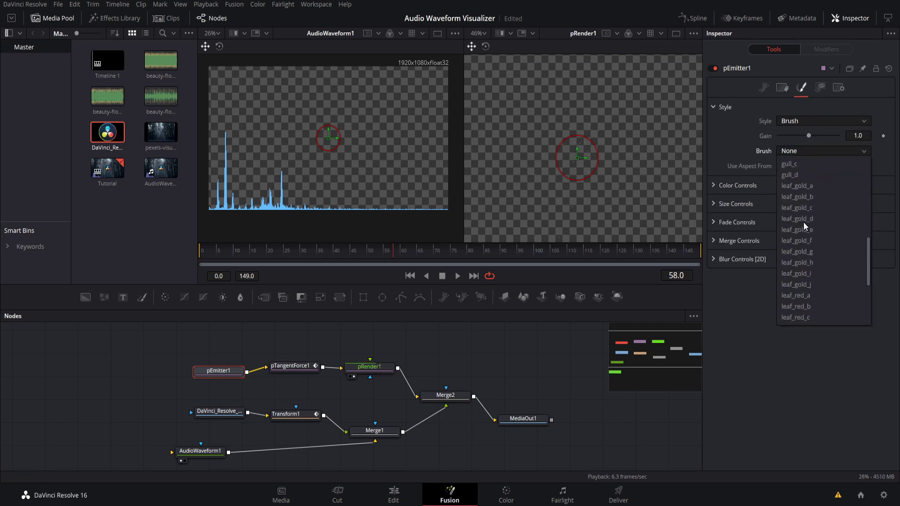
click(816, 256)
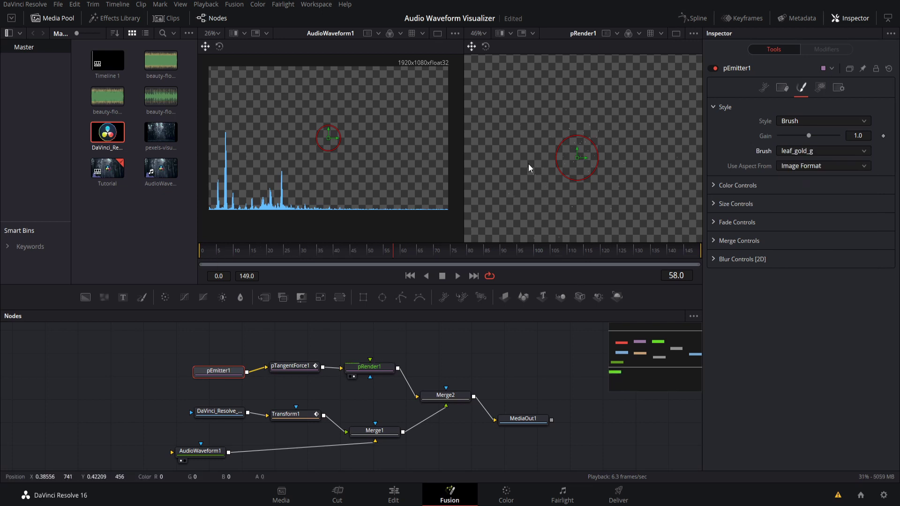
click(207, 250)
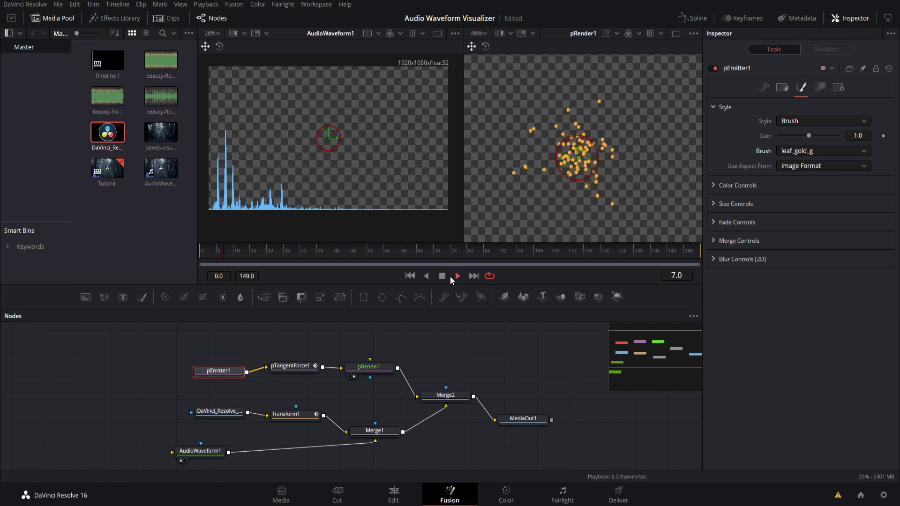
Change the brush of pEmitter1 to leaf_gold_a and play the particles.
click(823, 150)
click(817, 188)
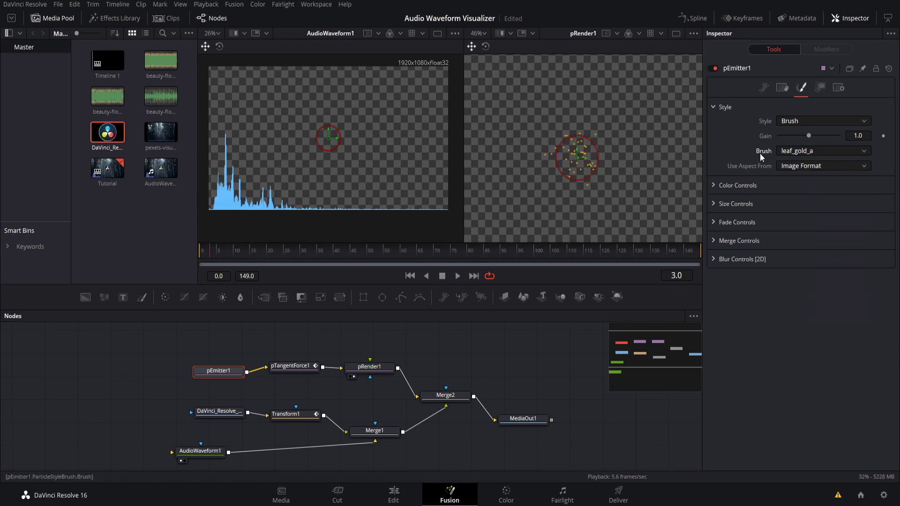
click(458, 277)
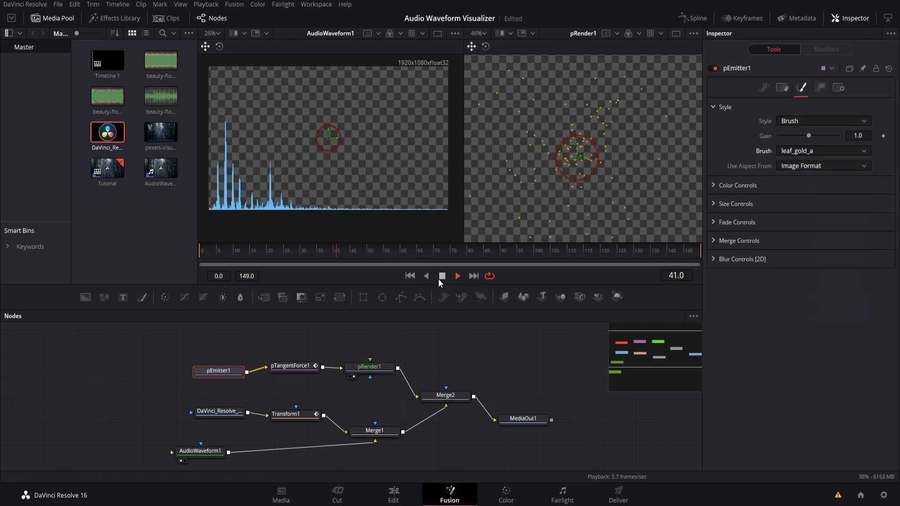
Set the particle Size of pEmitter1 to 0.25 in its style settings.
click(714, 204)
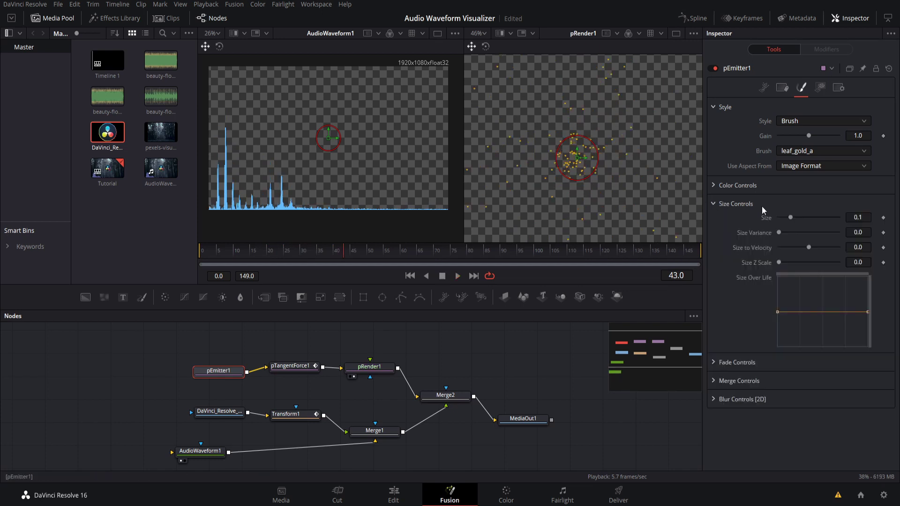
drag(791, 219, 803, 218)
click(863, 218)
text(0.25)
key(Tab)
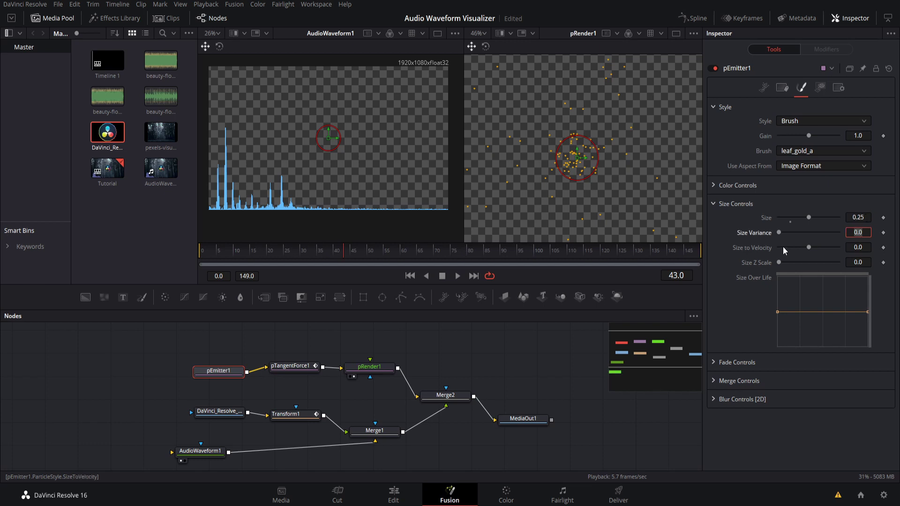
Play the resized particles from near the start and preview them together with the logo in the Merge2 output.
drag(318, 254, 223, 253)
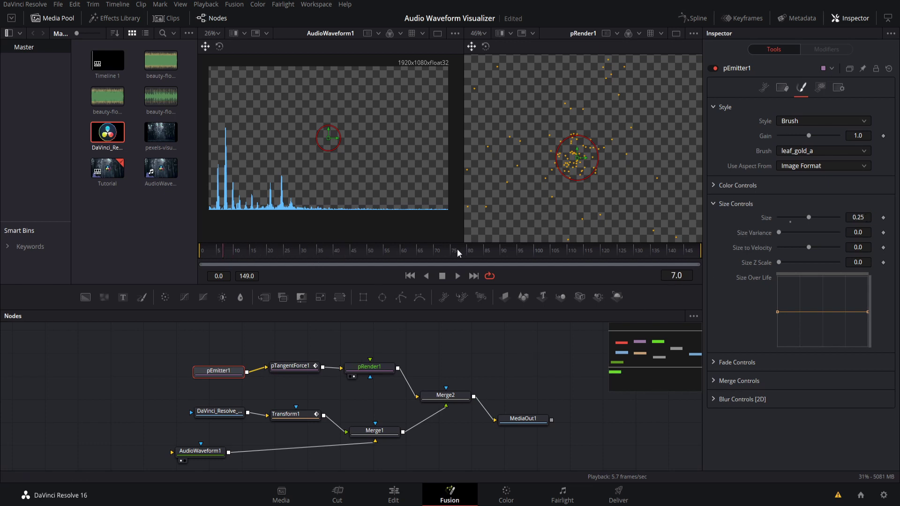
click(457, 276)
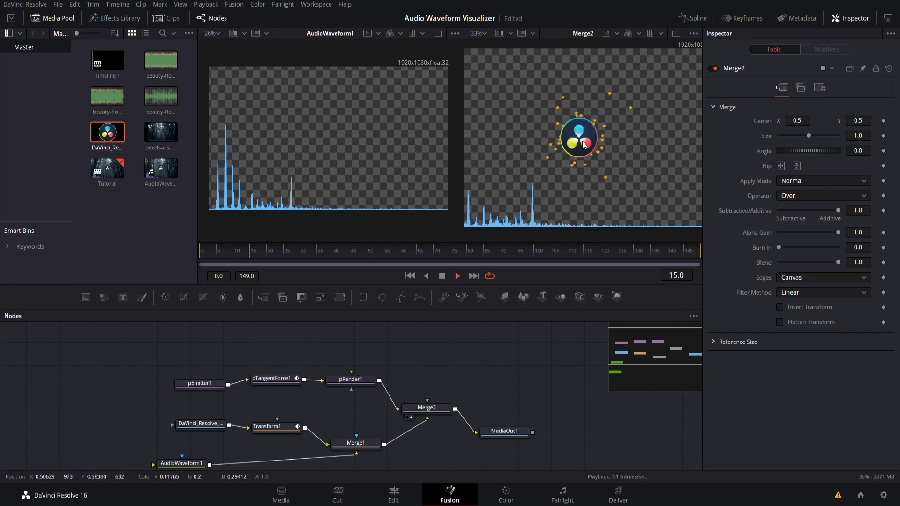
key(space)
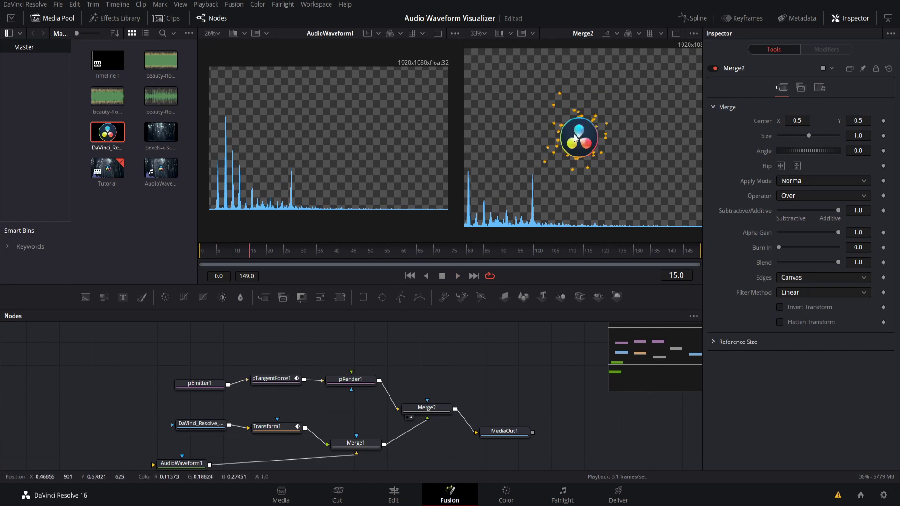
Add an Ellipse mask node above pRender1 and connect it as the effect mask of pRender1.
right_click(367, 344)
mouse_move(381, 353)
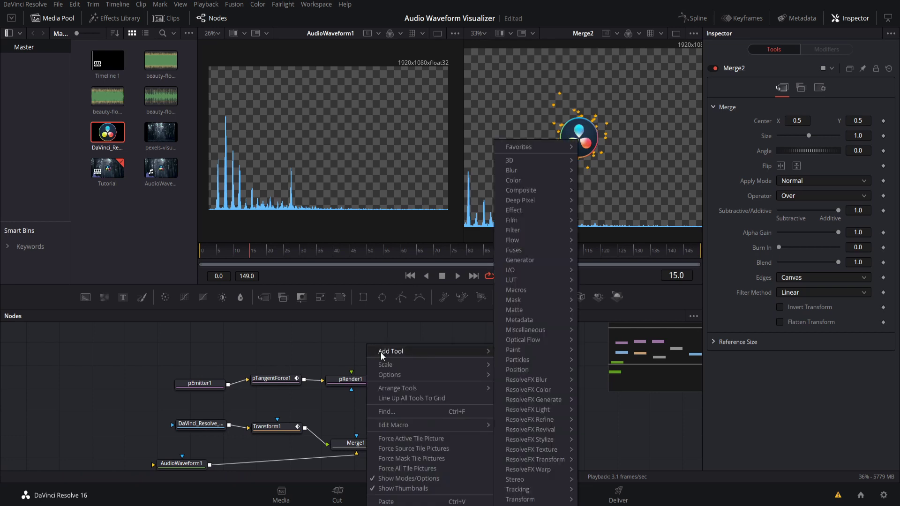
mouse_move(538, 300)
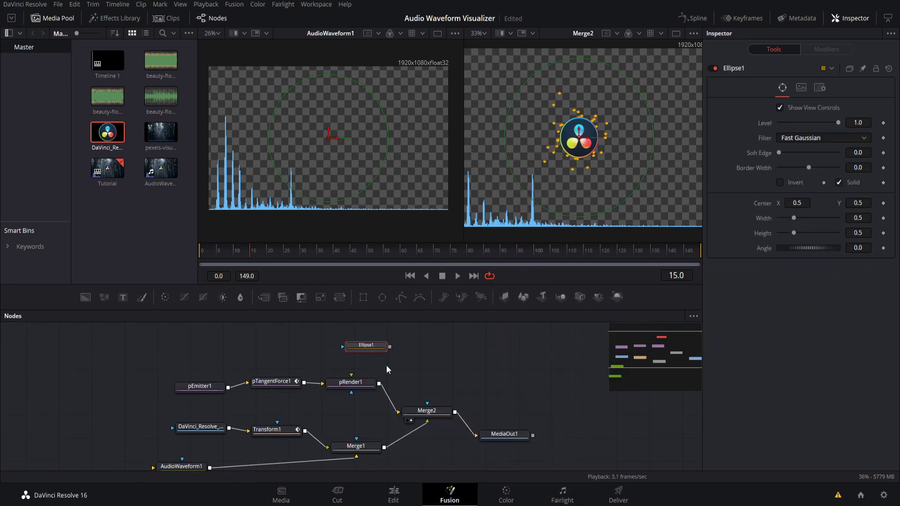
drag(390, 347, 351, 392)
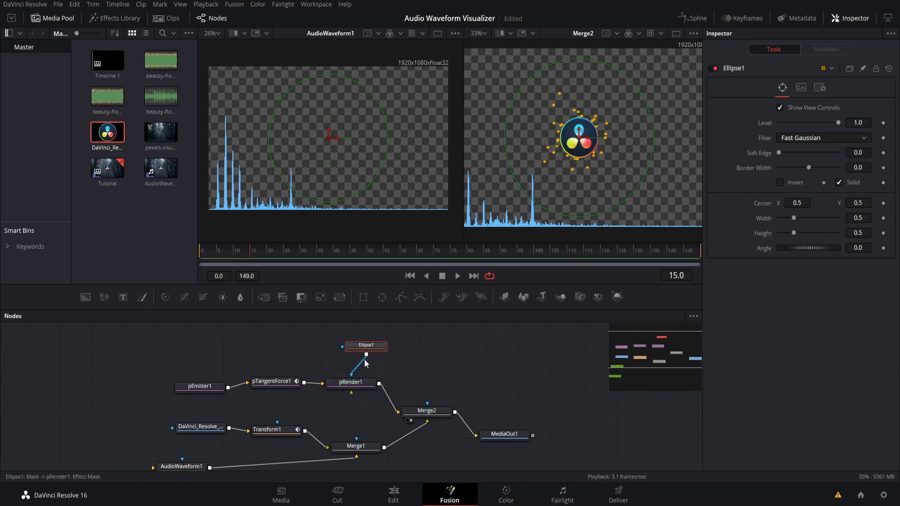
Invert the Ellipse1 mask and set its Width and Height to 0.1.
click(780, 183)
click(862, 219)
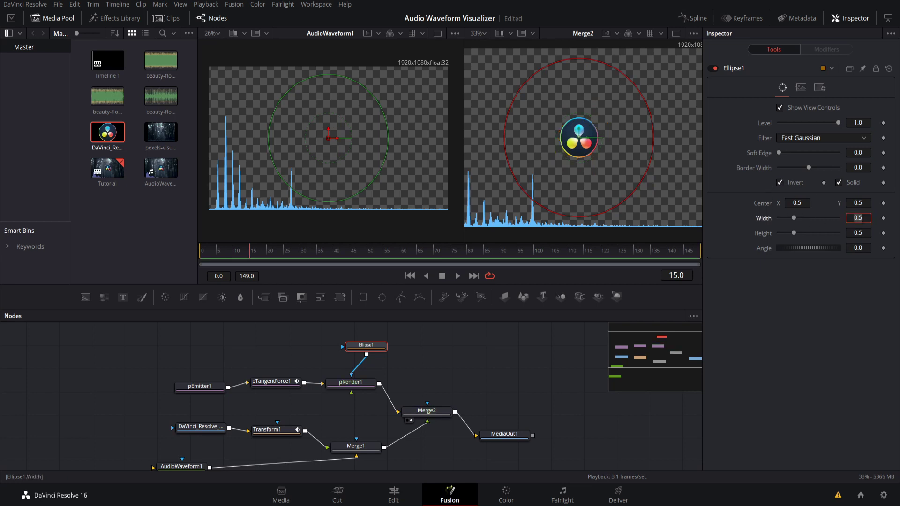
text(0.1)
key(Tab)
text(0.1)
key(Tab)
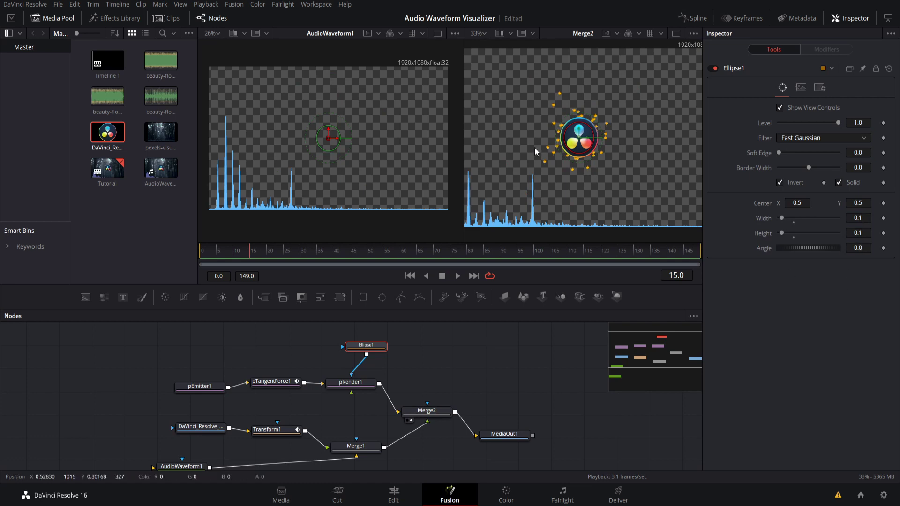
Inspect the mask edge around the logo up close and play the masked particles from the start.
scroll(550, 134, up, 5)
drag(566, 139, 611, 135)
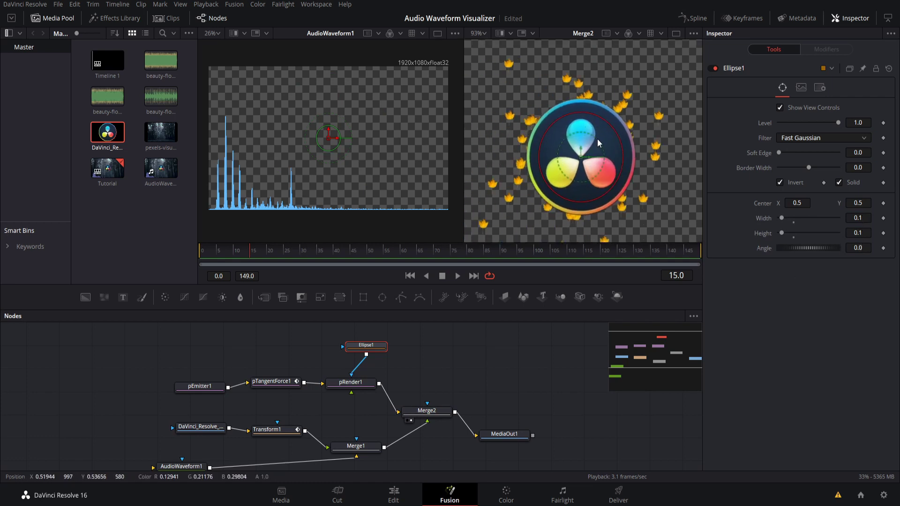
scroll(600, 143, down, 2)
scroll(599, 143, down, 1)
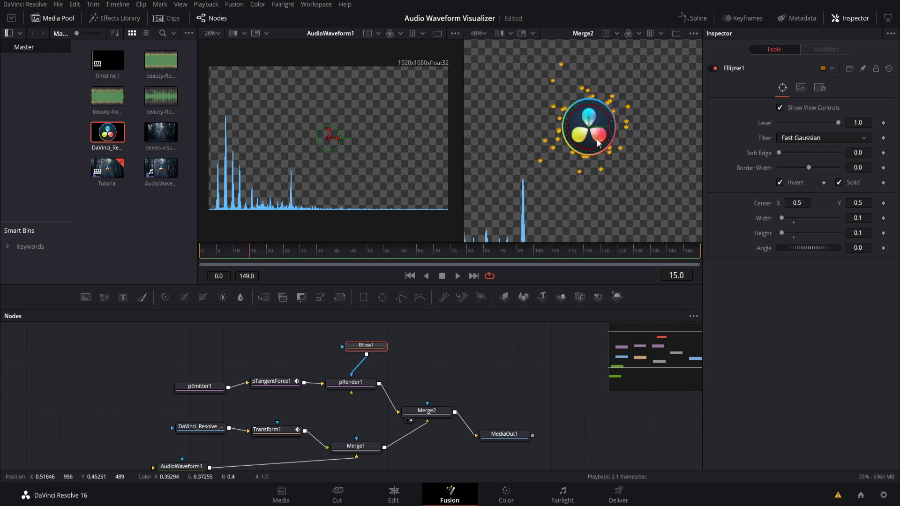
click(217, 249)
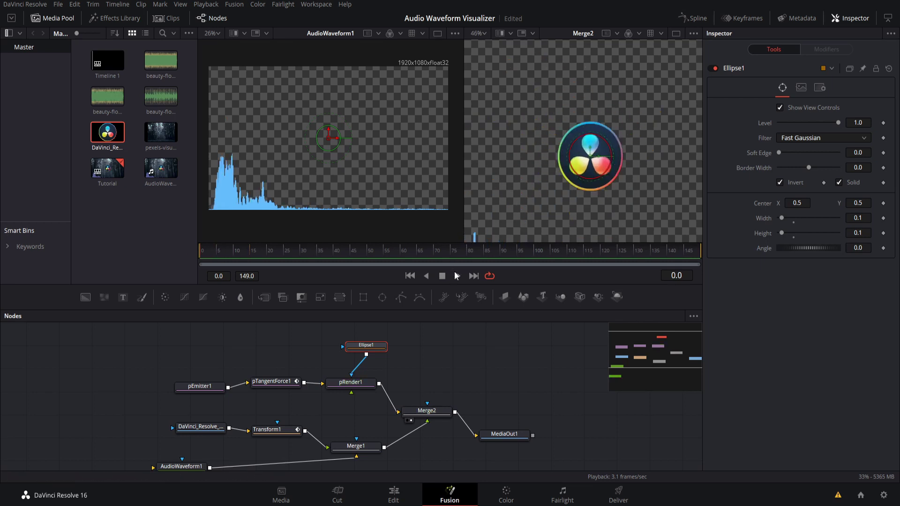
click(458, 277)
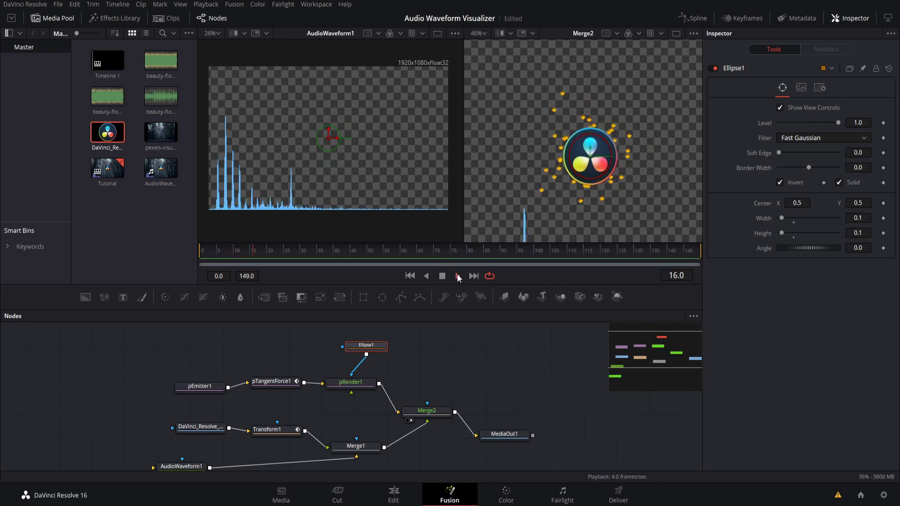
Disconnect Ellipse1 from pRender1, play the unmasked particles from the start, and reconnect the mask to pRender1.
click(355, 371)
drag(228, 254, 170, 255)
click(457, 277)
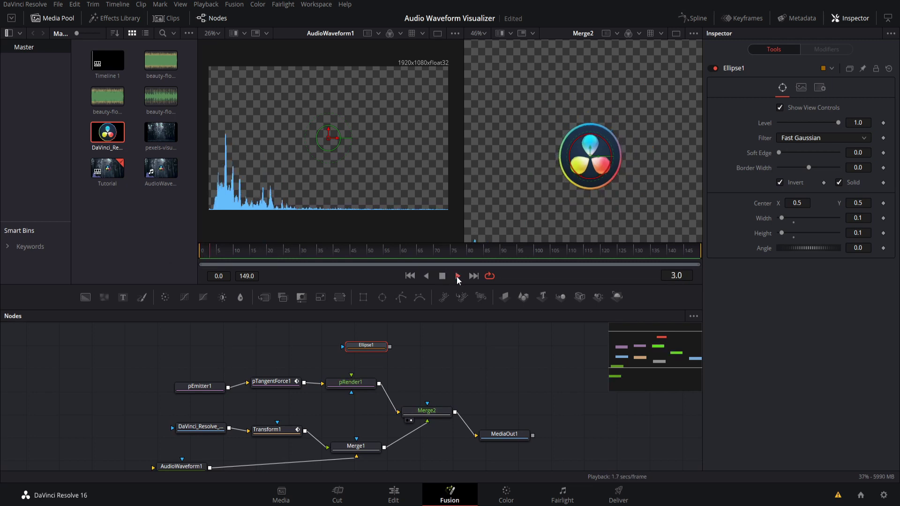
click(442, 276)
drag(389, 347, 352, 392)
Play the masked particles repeatedly from the start and check the whole frame of the Merge2 output.
key(space)
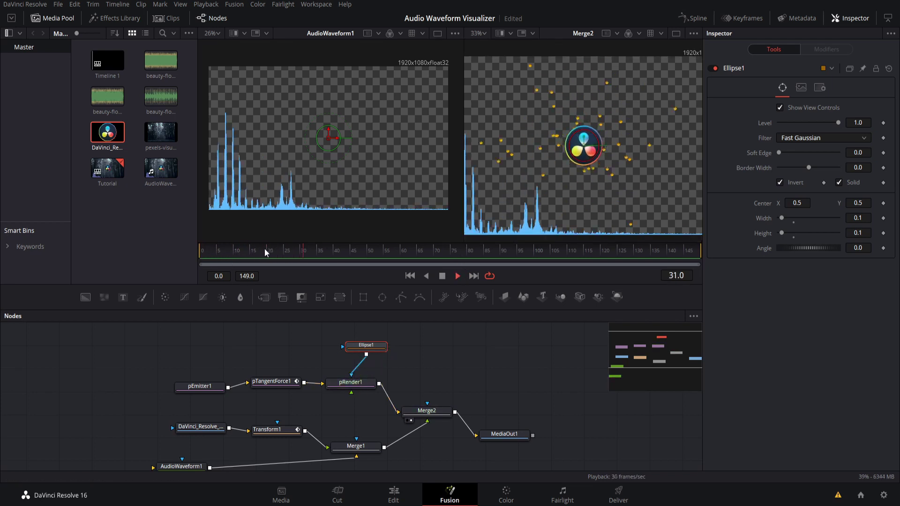
drag(295, 249, 208, 252)
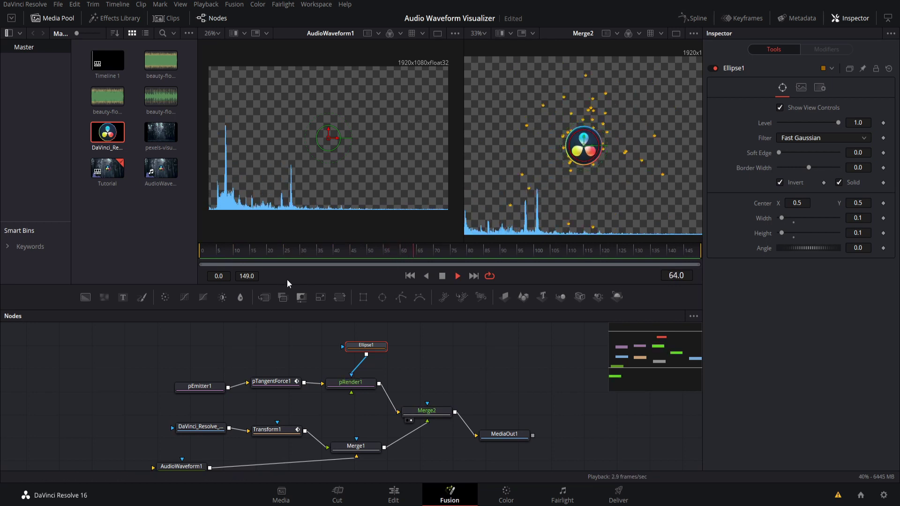
drag(205, 252, 177, 251)
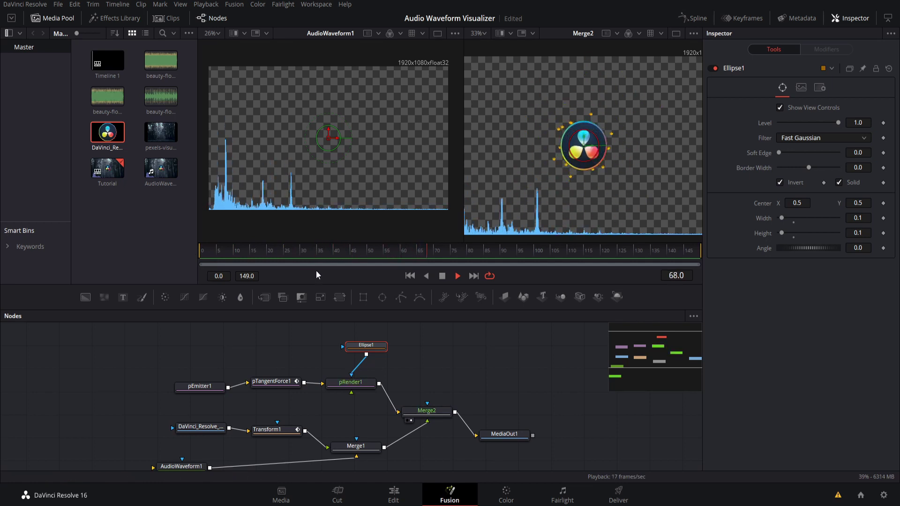
click(203, 253)
scroll(601, 198, down, 2)
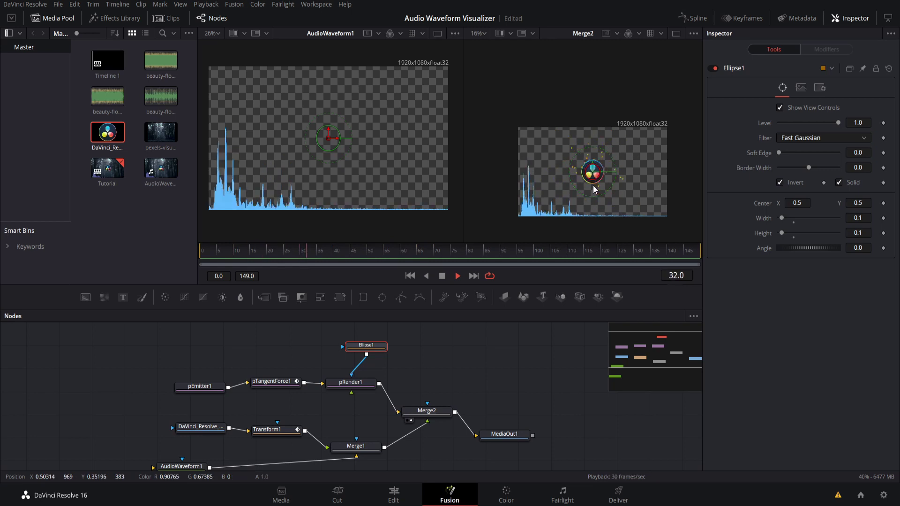
scroll(592, 185, up, 2)
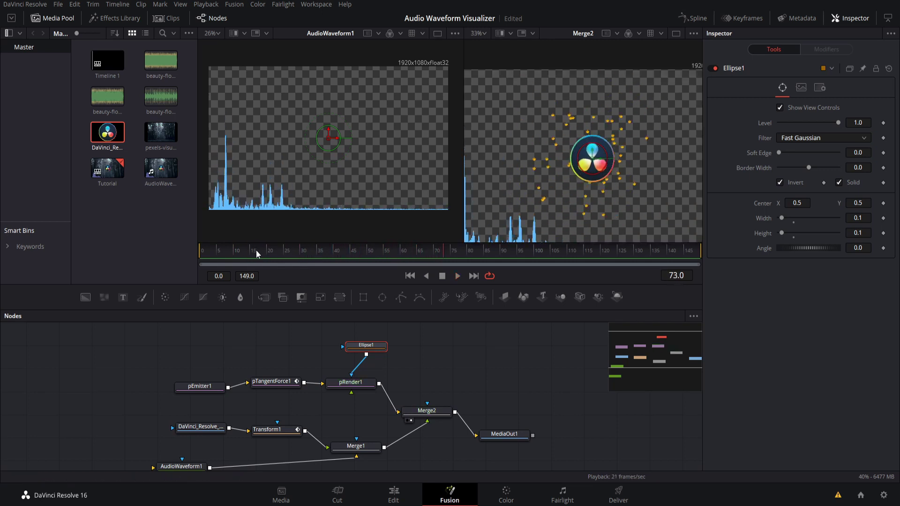
Set Number In 1 to 80 in the Z Strength expression modifier of pTangentForce1.
click(274, 382)
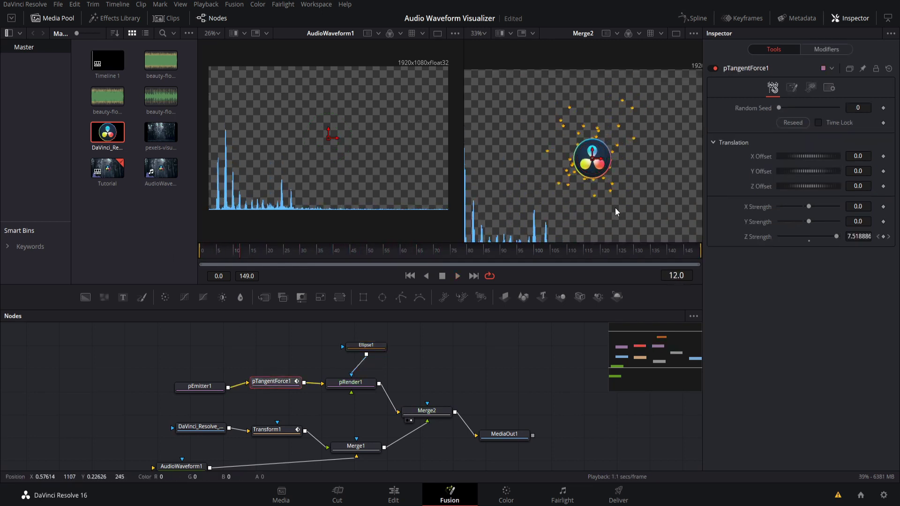
click(821, 50)
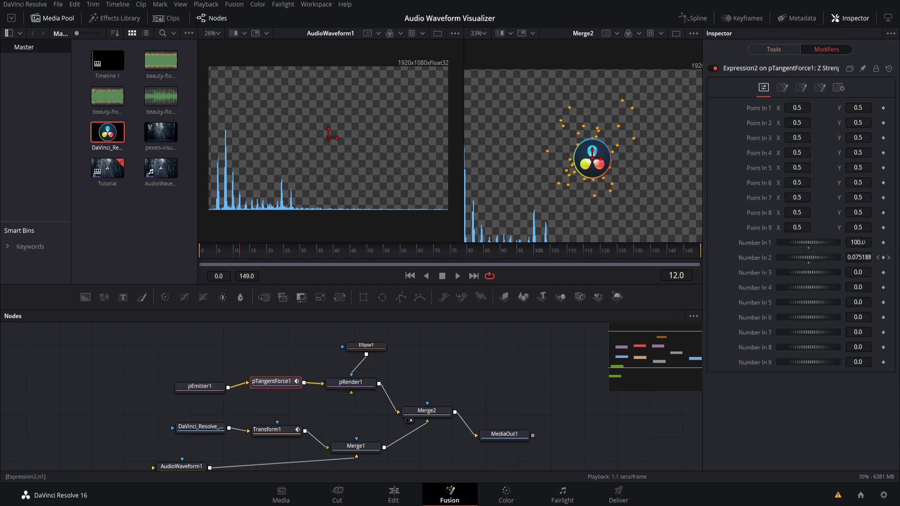
click(862, 241)
key(Tab)
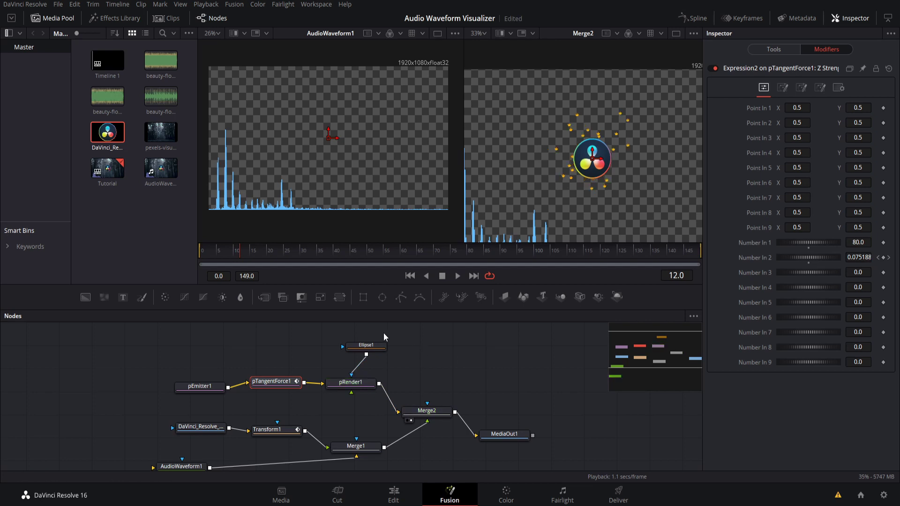
Play the particles from the start to check the changed tangent force, and save the project.
drag(246, 251, 195, 250)
key(space)
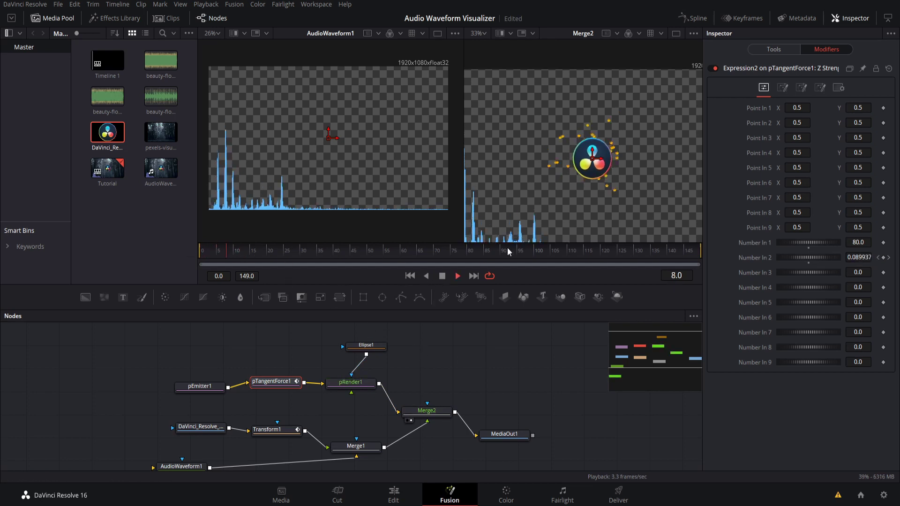
drag(246, 252, 152, 254)
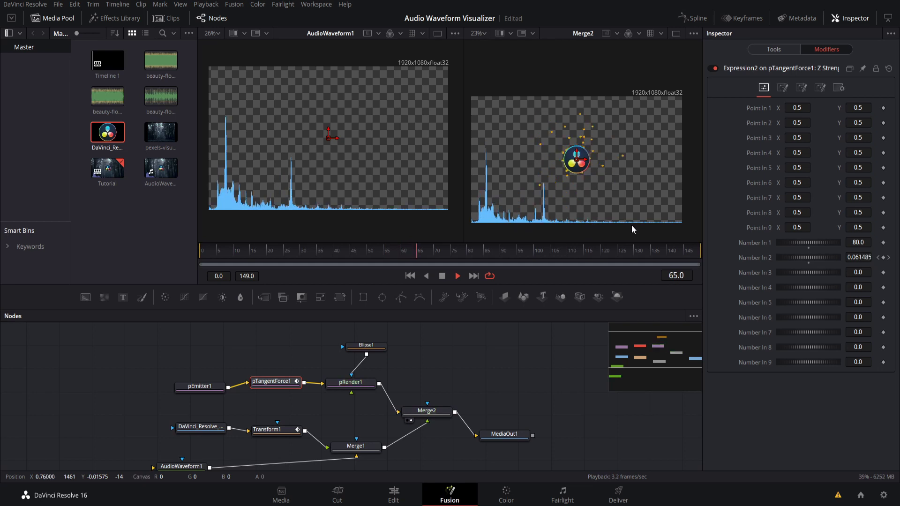
key(space)
key(ctrl+s)
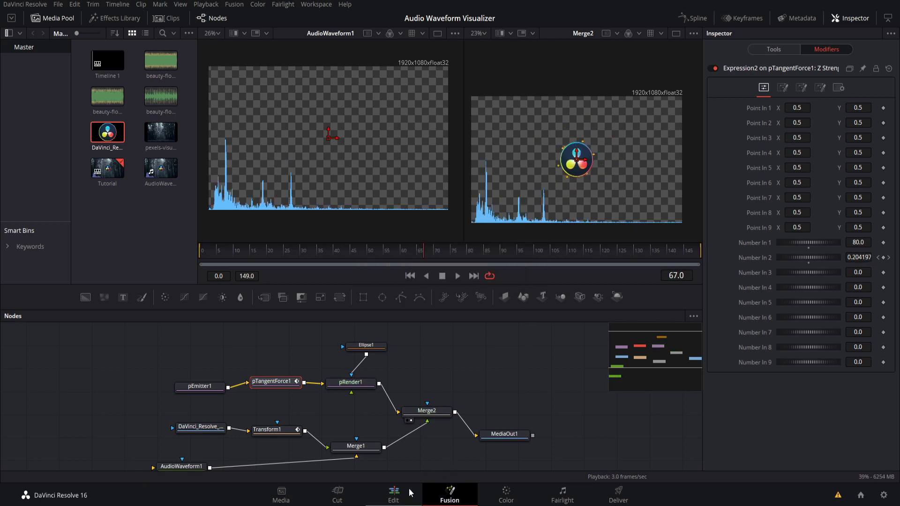
Switch to the Edit page and extend the end of the Fusion Composition clip to about 01:00:29:06.
click(407, 496)
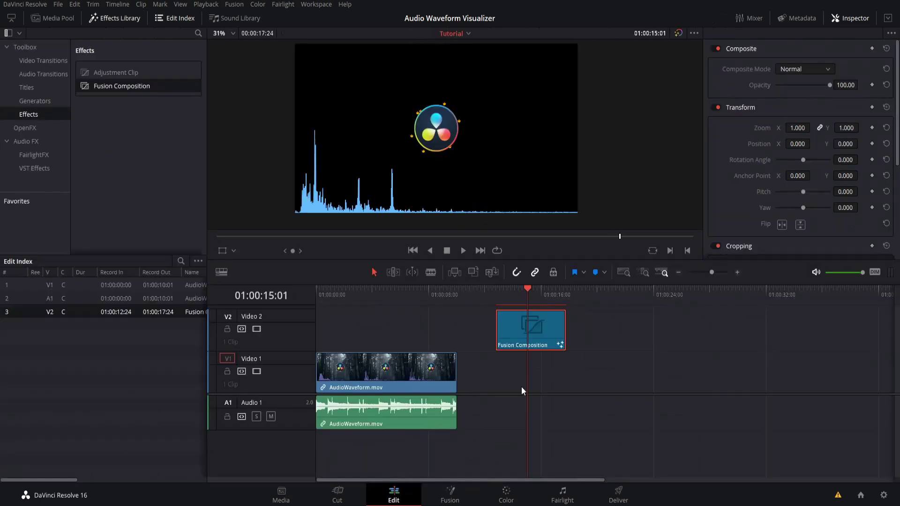
drag(564, 322, 714, 321)
drag(797, 332, 769, 330)
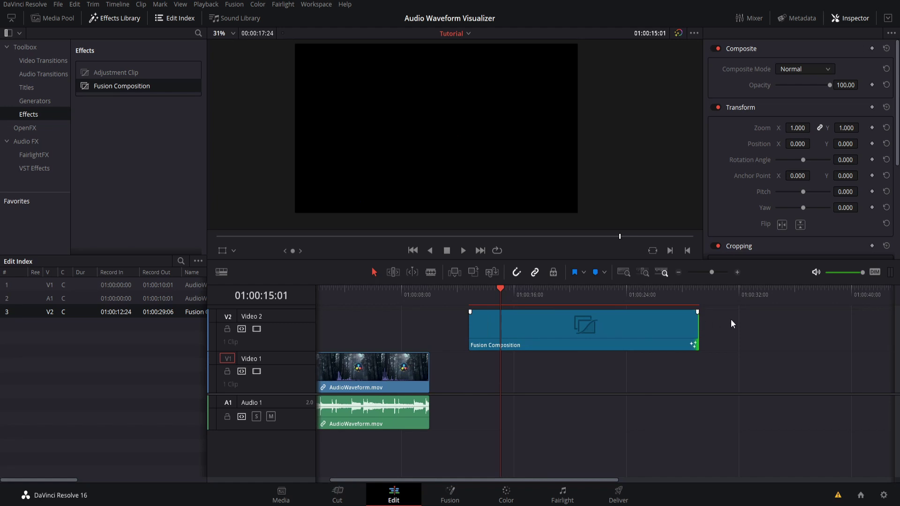
Place the pexels-visually-us-1909572.jpg forest image on Video 1 beneath the Fusion Composition and extend it to the same length.
click(52, 18)
drag(167, 132, 492, 369)
drag(555, 370, 716, 370)
Play the Fusion Composition over the forest image from near the start of the clip.
key(space)
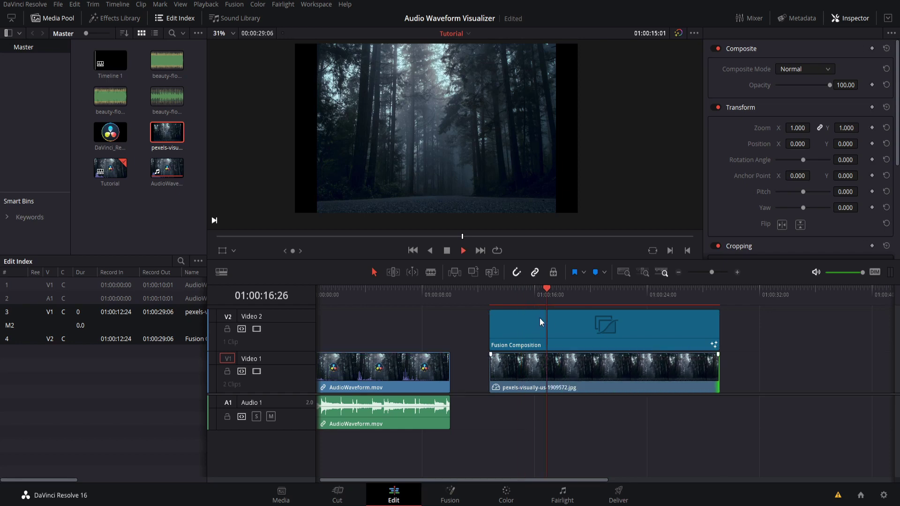
click(528, 294)
drag(528, 296, 505, 295)
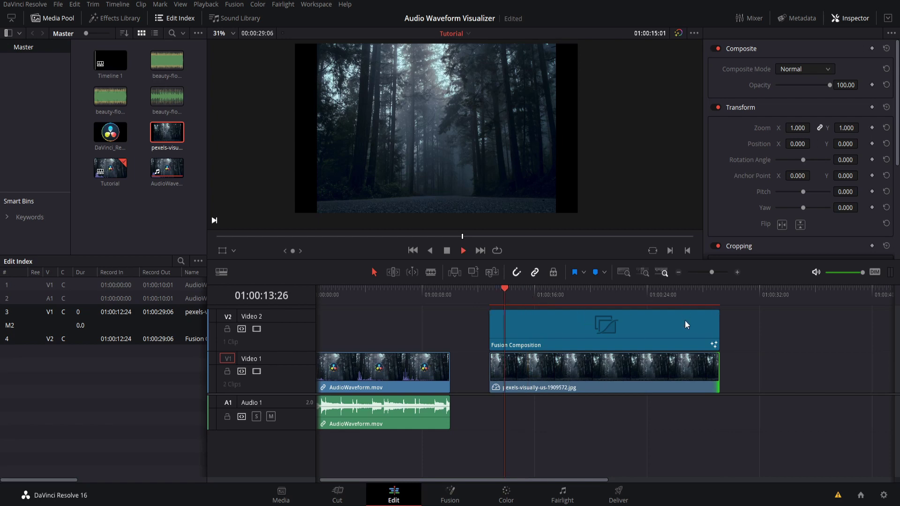
key(space)
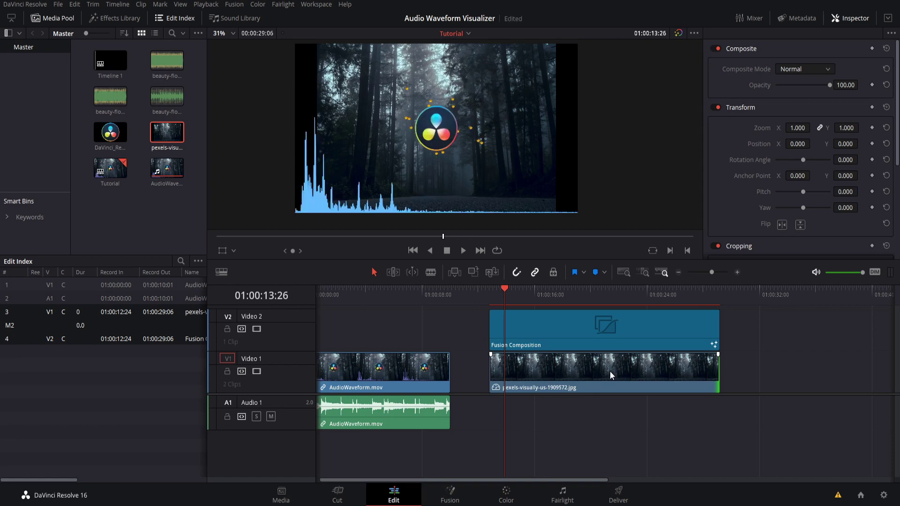
Delete the forest image from Video 1 and move the Fusion Composition clip down onto Video 1.
click(607, 374)
key(Delete)
drag(594, 342, 592, 360)
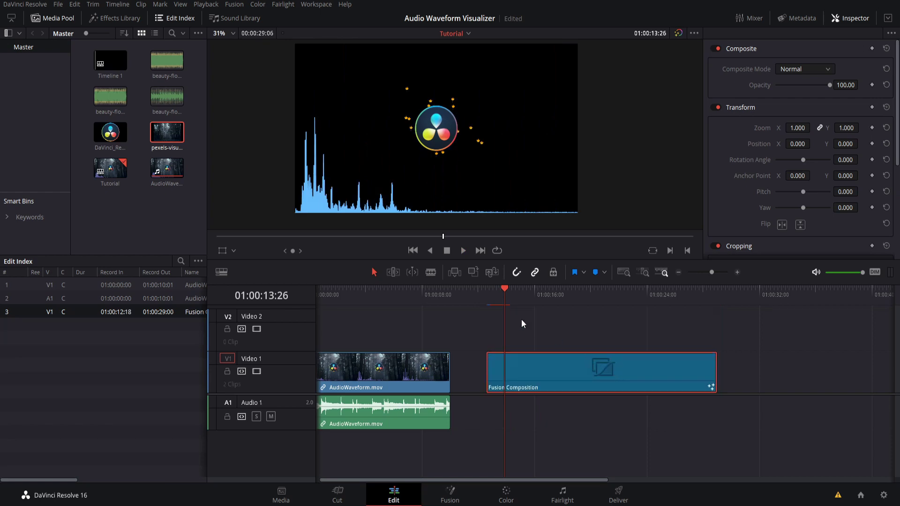
Open the Fusion Composition on the Fusion page, enlarge the viewers, and move MediaOut1 farther from Merge2.
click(450, 493)
drag(435, 376, 428, 386)
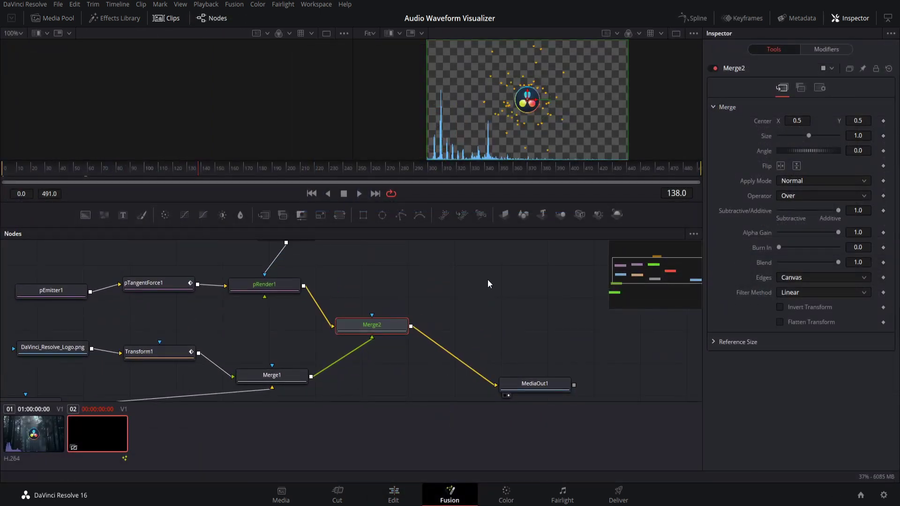
drag(531, 201, 535, 268)
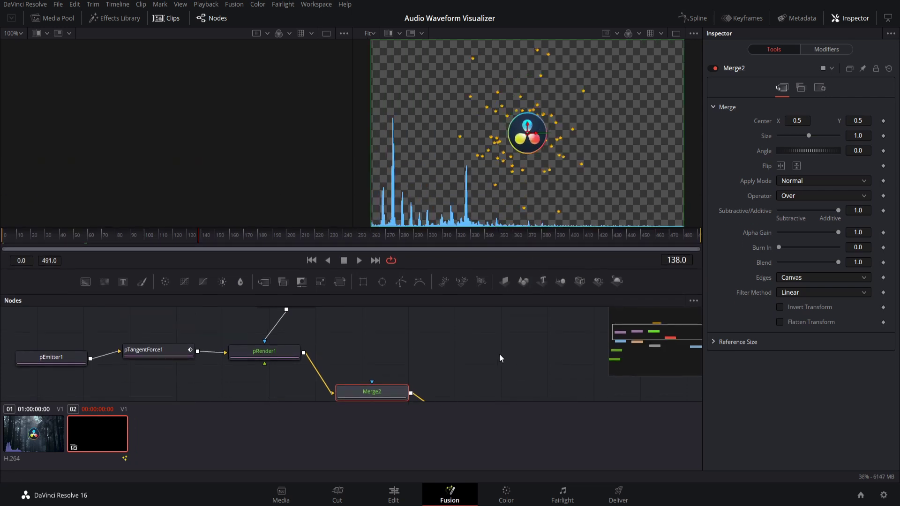
drag(499, 355, 490, 272)
click(509, 367)
drag(477, 323, 483, 357)
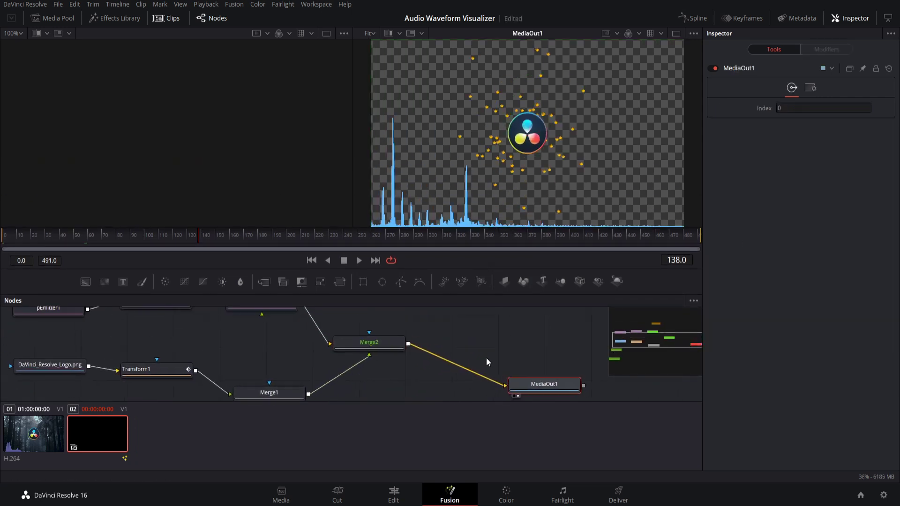
Add a Merge node between Merge2 and MediaOut1 and connect Merge2's output to it as the foreground.
right_click(458, 327)
mouse_move(472, 335)
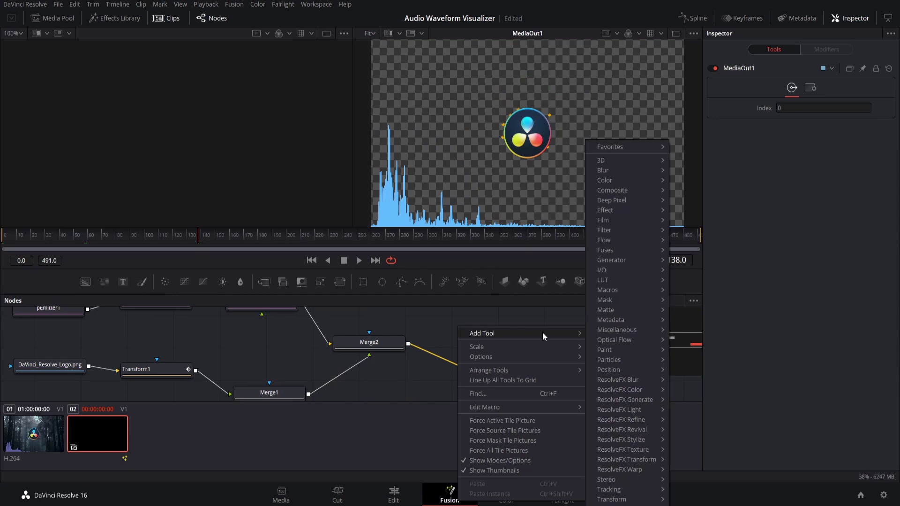
mouse_move(626, 191)
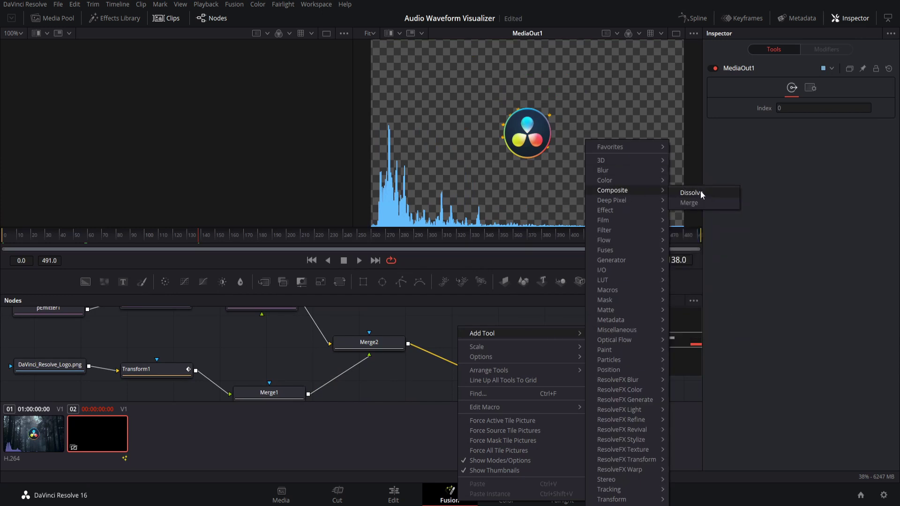
click(689, 202)
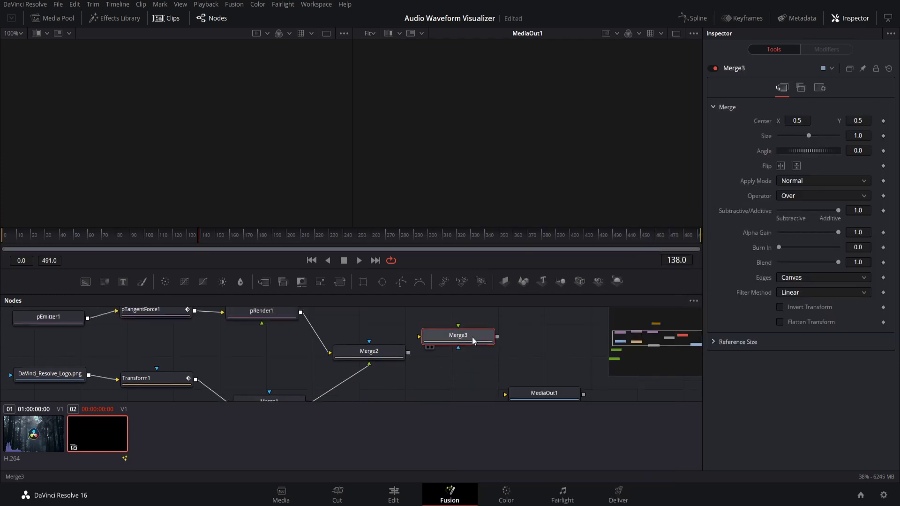
drag(475, 343, 483, 373)
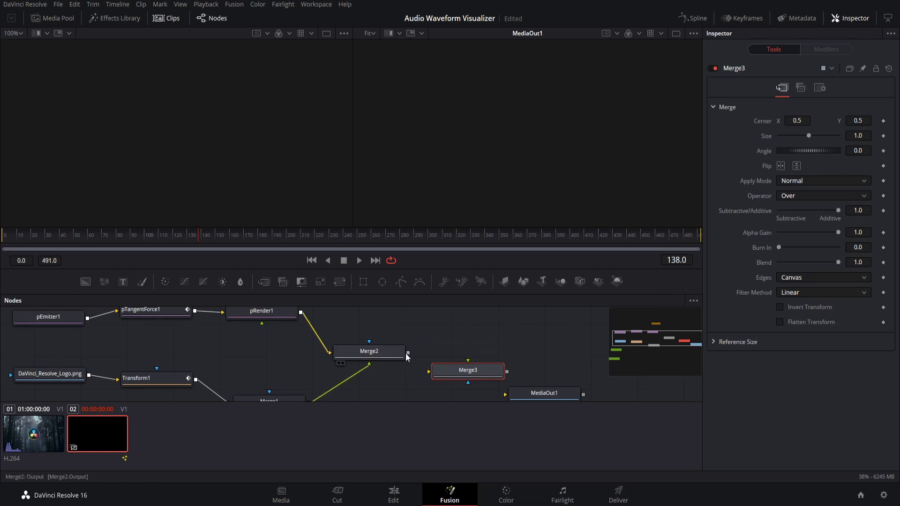
drag(408, 353, 470, 364)
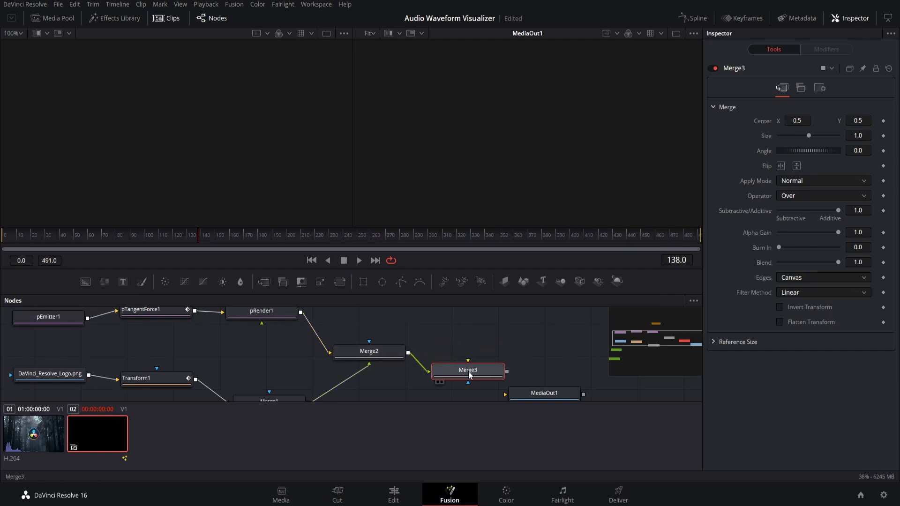
Add a Loader node in the empty area below Merge1 and load cinema-5069314_1920.jpg into it.
scroll(461, 377, down, 2)
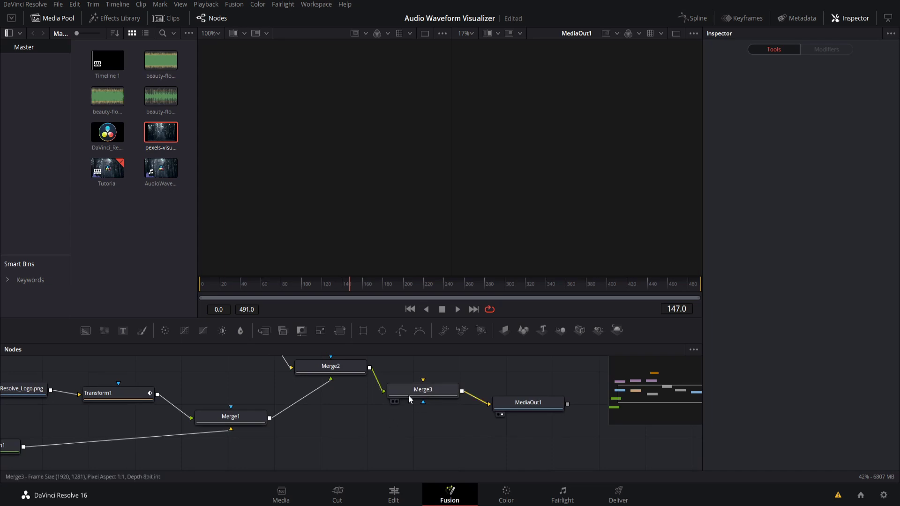
scroll(413, 398, down, 2)
right_click(300, 449)
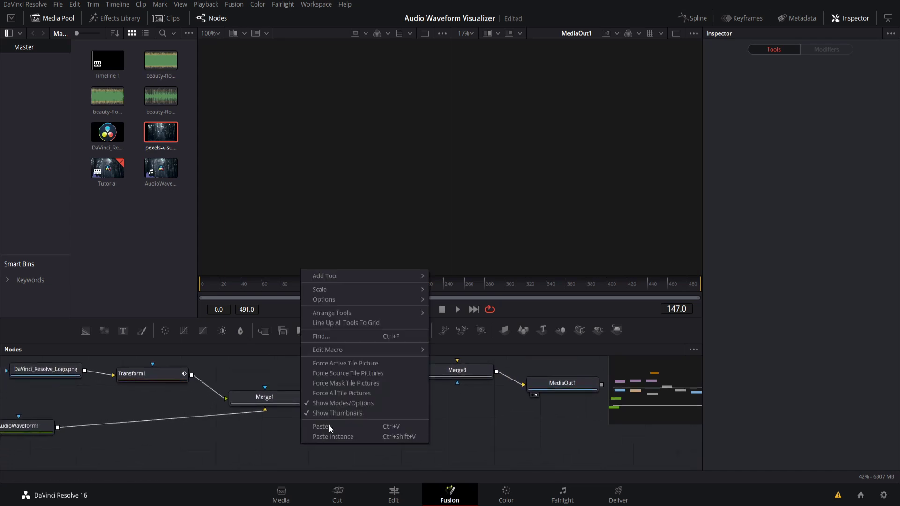
mouse_move(371, 274)
mouse_move(445, 272)
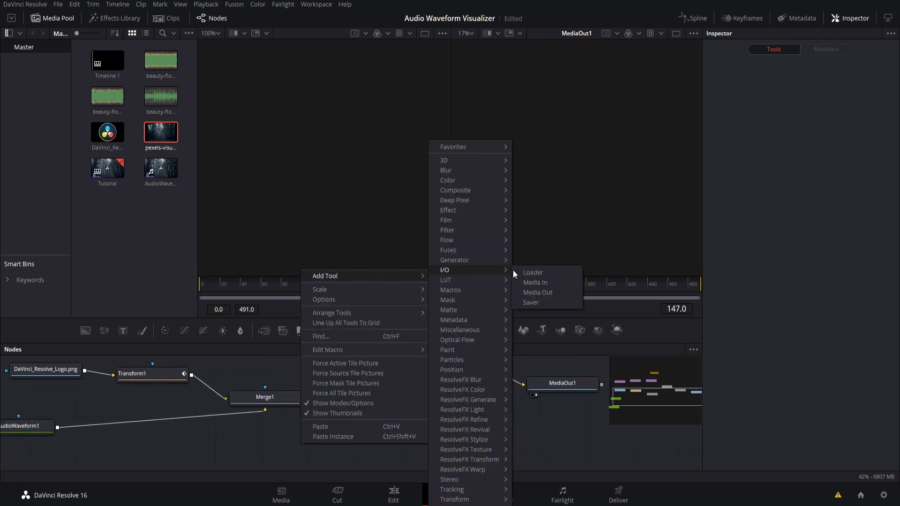
click(527, 274)
scroll(469, 235, down, 2)
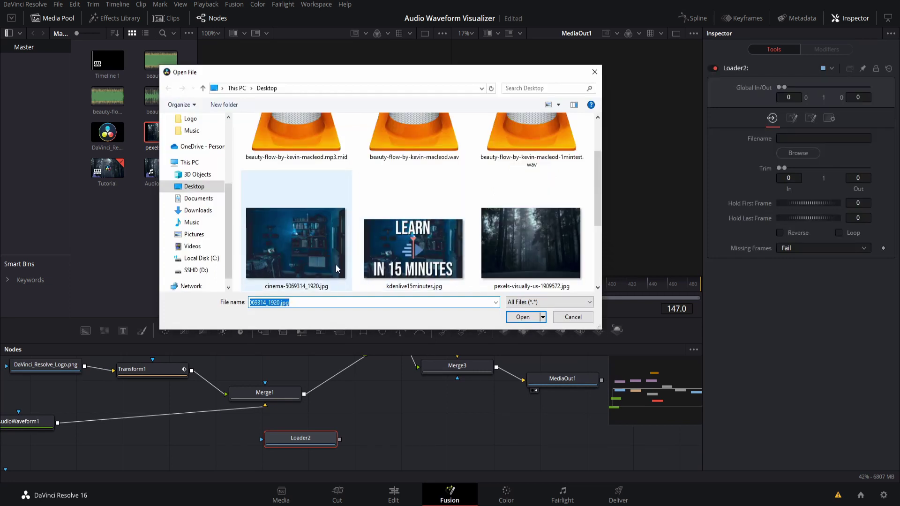
click(326, 248)
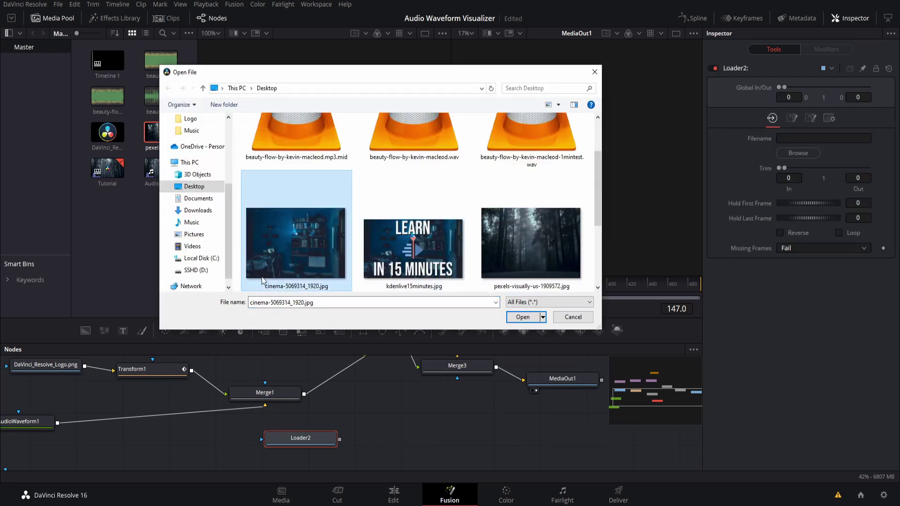
double_click(302, 251)
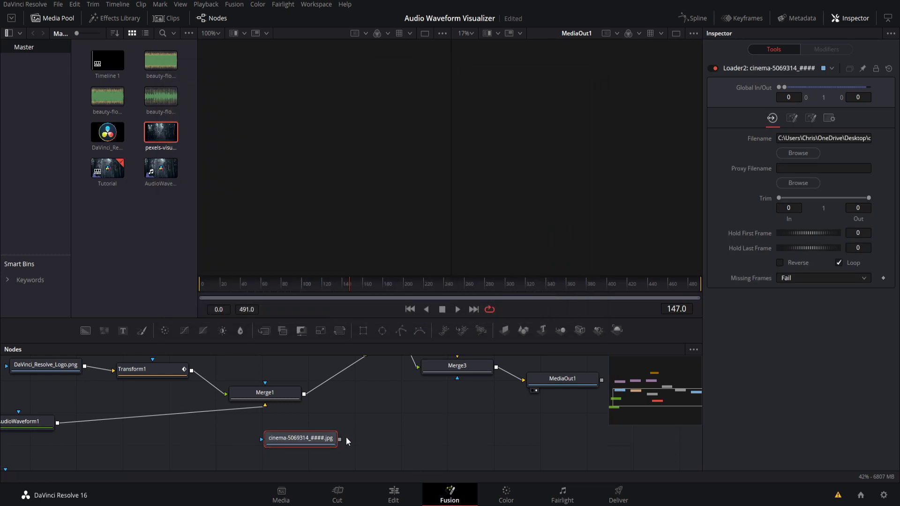
Add a Transform node after the cinema image loader and connect the image through it to Merge3's background input.
right_click(381, 411)
mouse_move(421, 238)
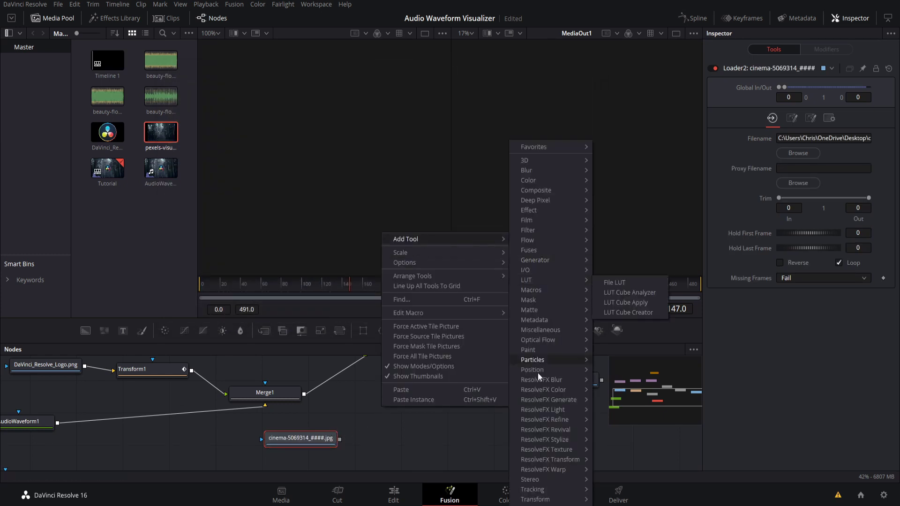
mouse_move(536, 500)
click(616, 505)
drag(340, 440, 355, 414)
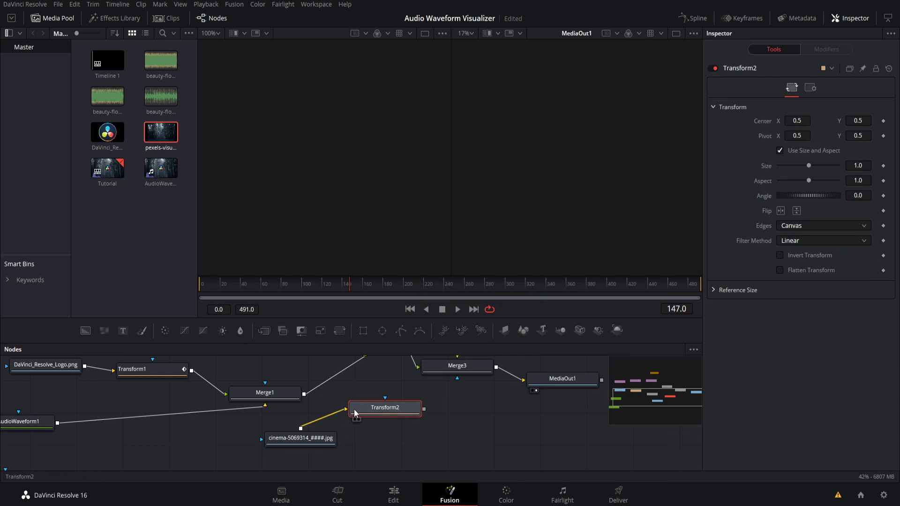
drag(424, 409, 457, 364)
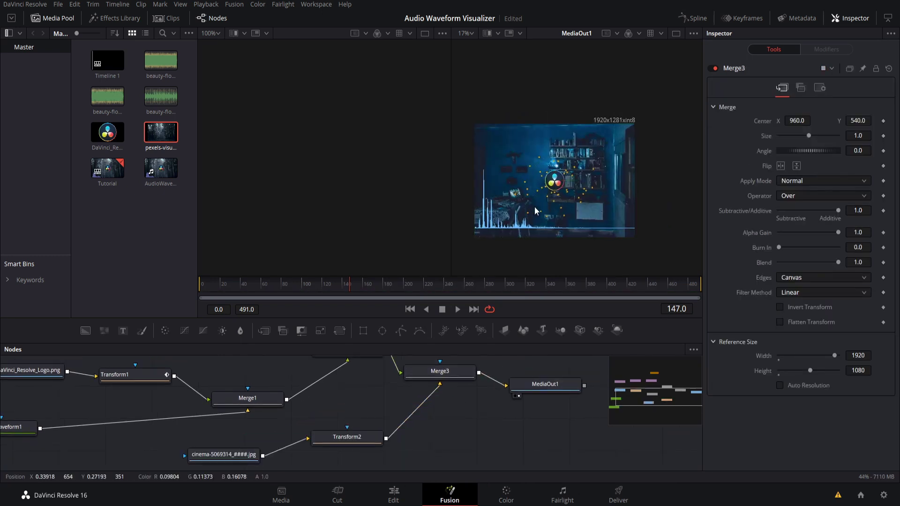
Widen the MediaOut1 viewer and insert a Resize node between Transform2 and Merge3.
scroll(548, 202, up, 2)
drag(547, 201, 564, 201)
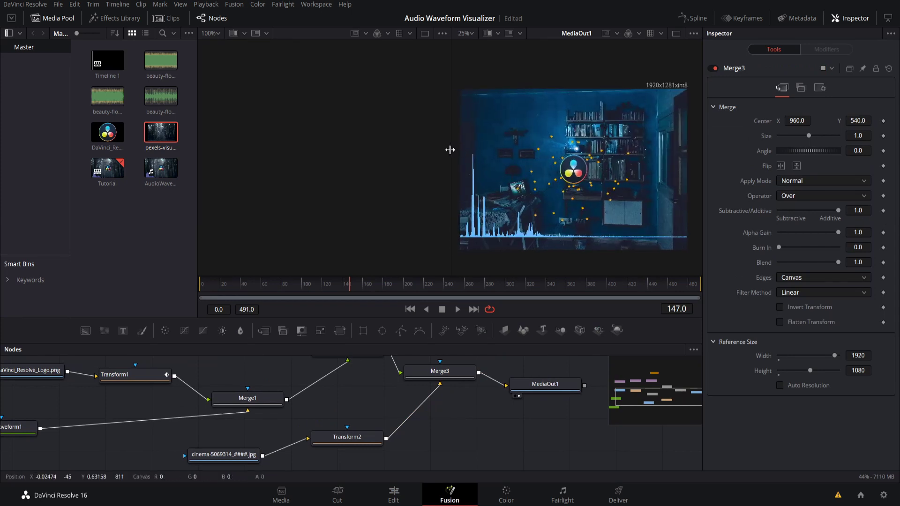
drag(445, 150, 376, 150)
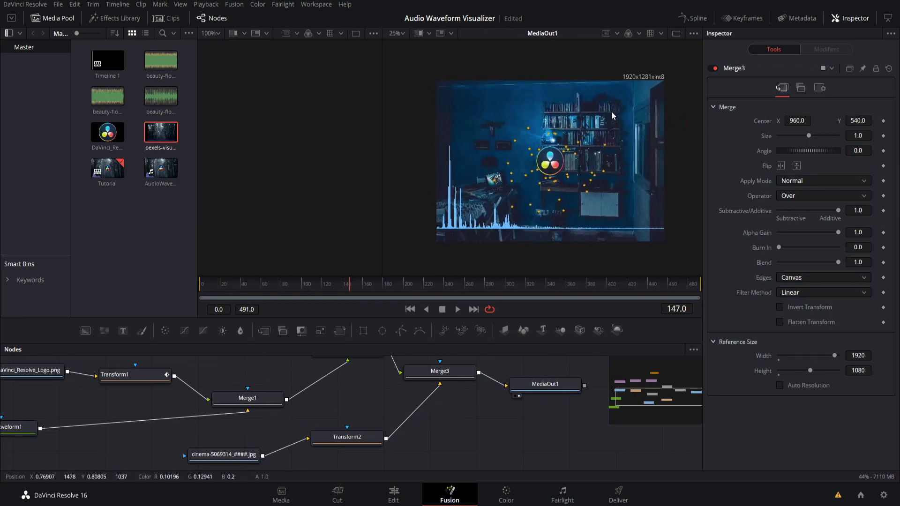
click(369, 441)
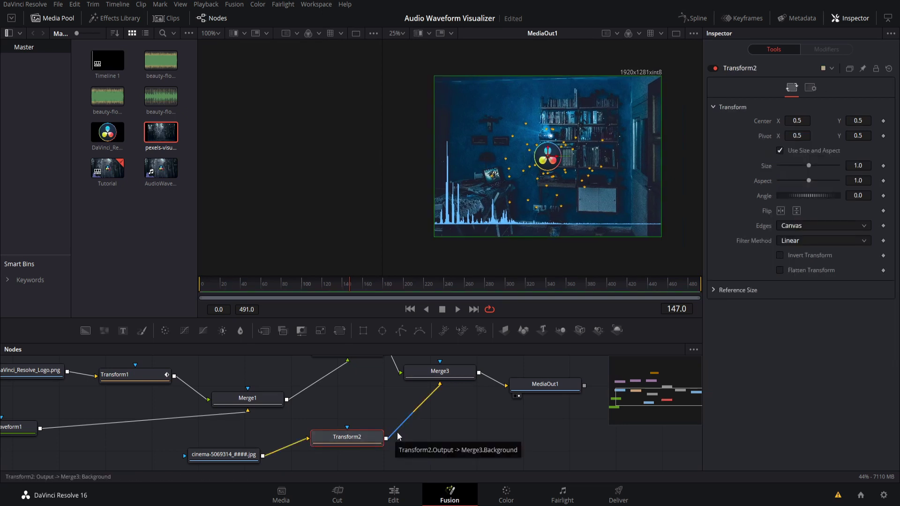
right_click(398, 428)
mouse_move(446, 258)
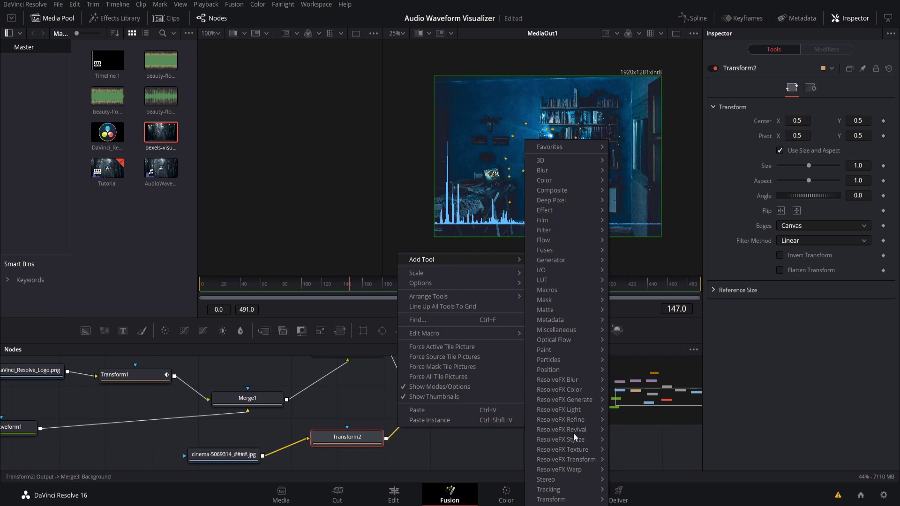
mouse_move(569, 500)
click(629, 498)
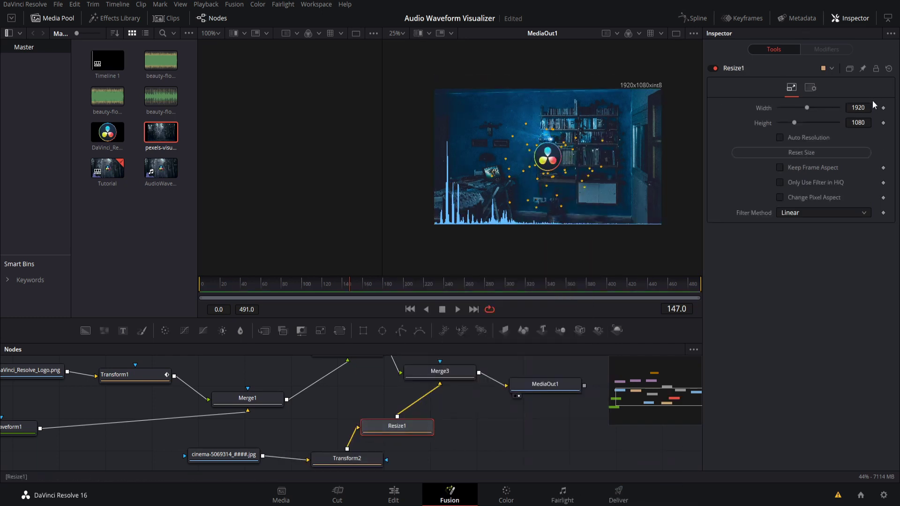
Examine the composited background in the timeline preview on the Edit page and return to the Fusion page.
click(393, 498)
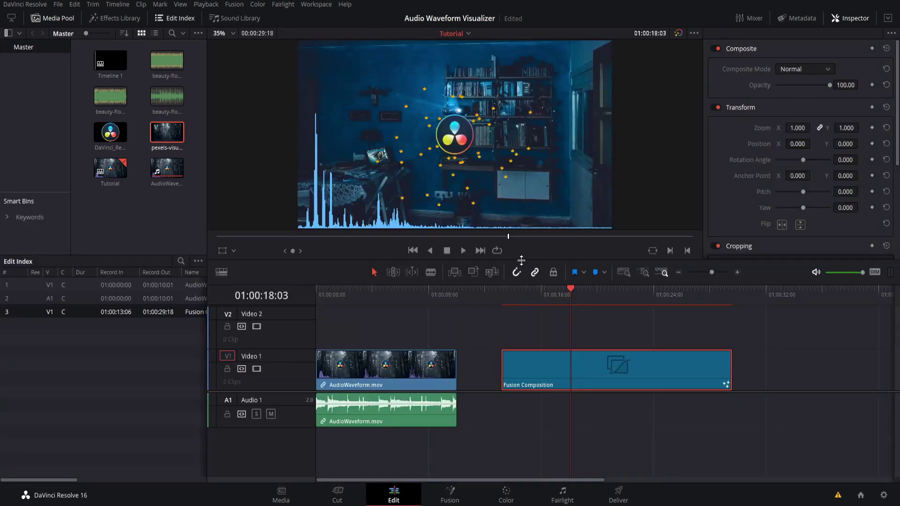
drag(522, 260, 522, 302)
click(455, 494)
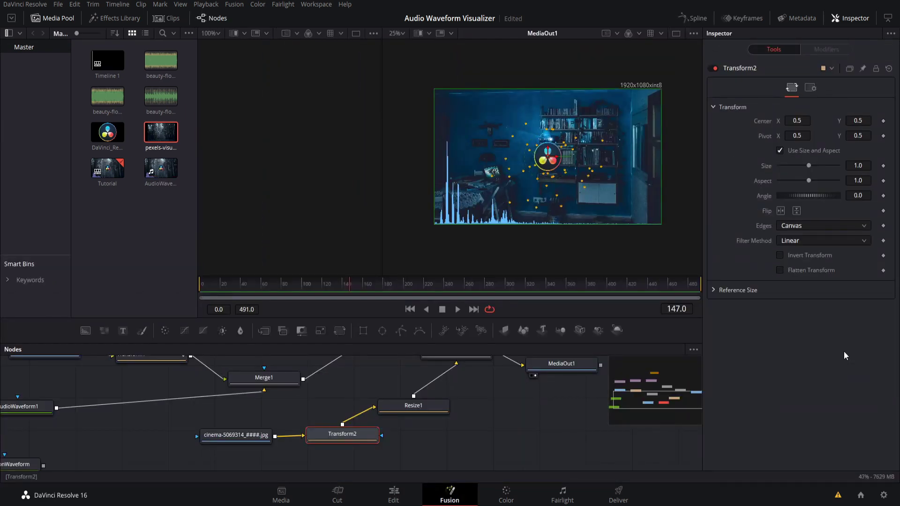
Modify Transform2's Size with an Expression and set the expression's Number In 1 to 1.
right_click(768, 169)
mouse_move(796, 207)
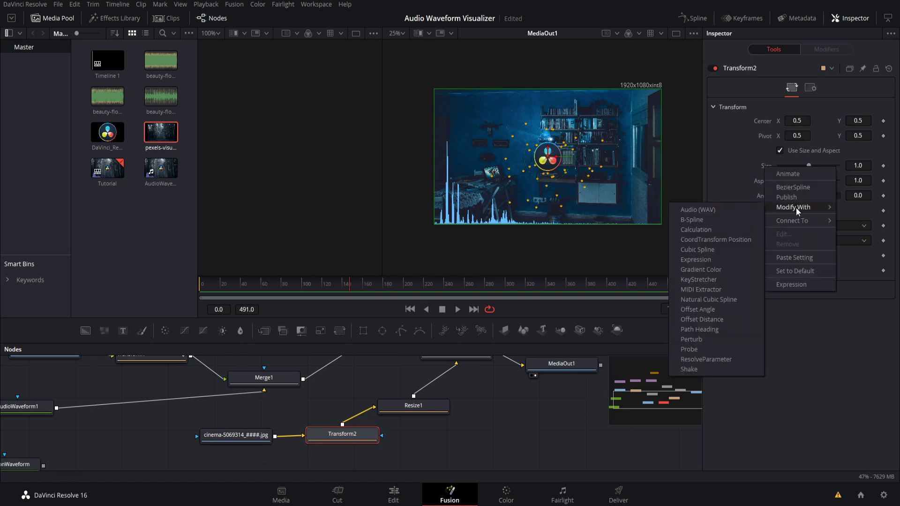
click(712, 258)
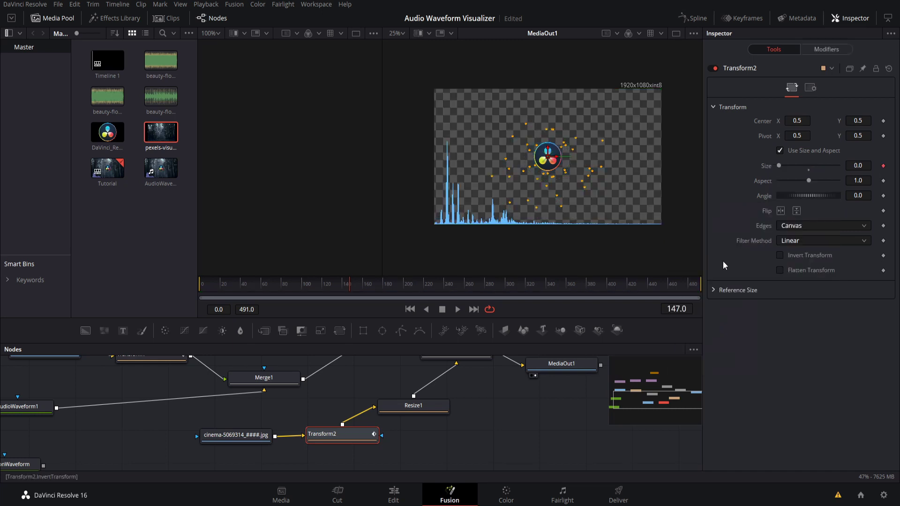
click(815, 47)
click(857, 242)
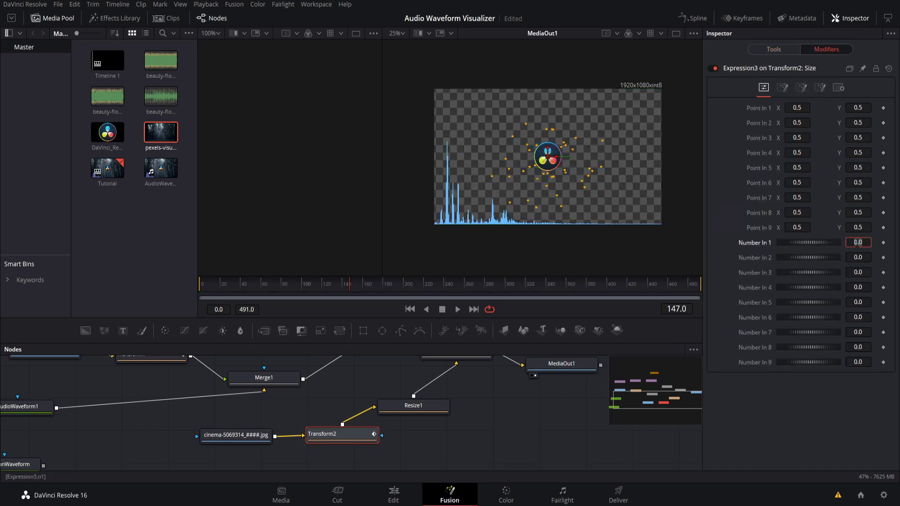
text(1)
key(Return)
Connect Number In 2 of the Transform2 Size expression to the ElongationWaveform node.
right_click(745, 256)
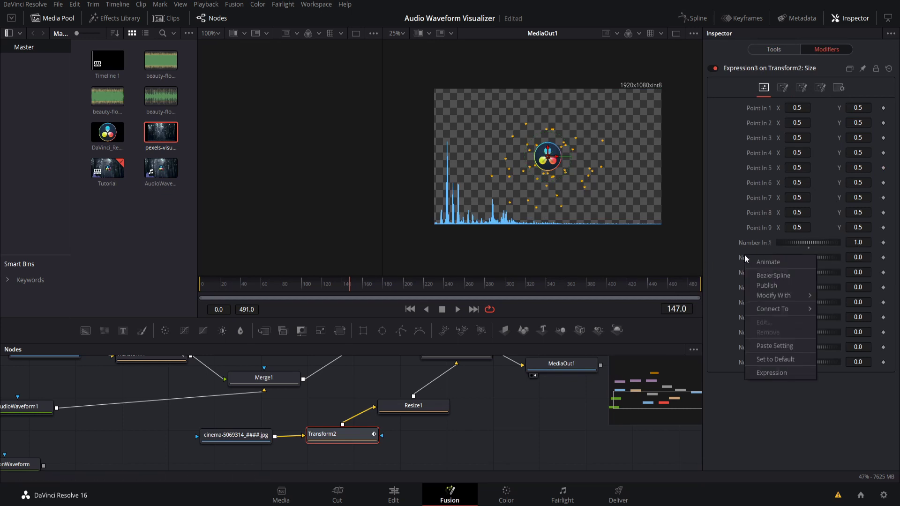
right_click(741, 261)
mouse_move(784, 314)
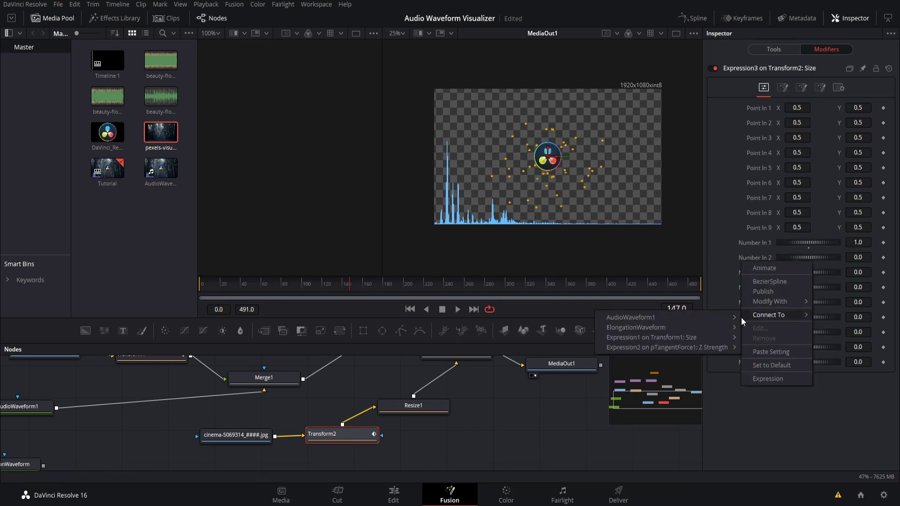
mouse_move(697, 327)
click(769, 326)
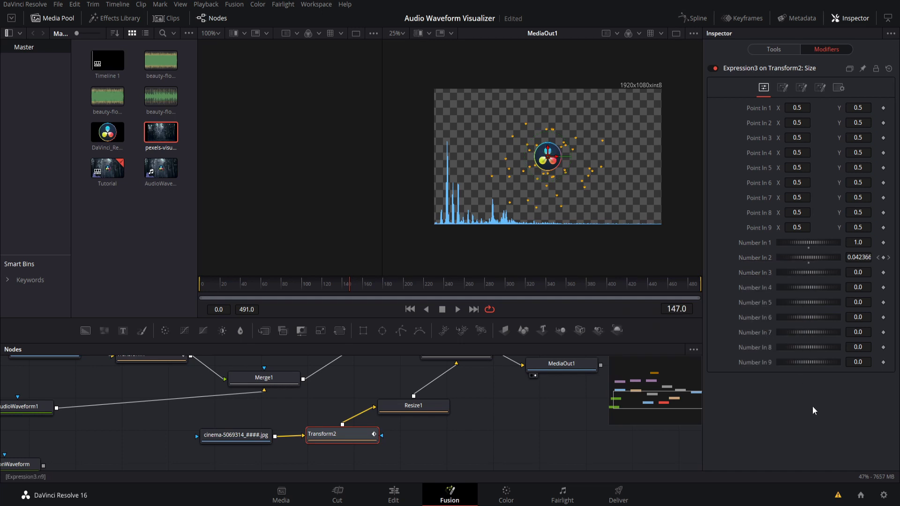
Set the Number Expression for Transform2's Size to n1+n2.
click(783, 88)
click(810, 109)
text(n1+n2)
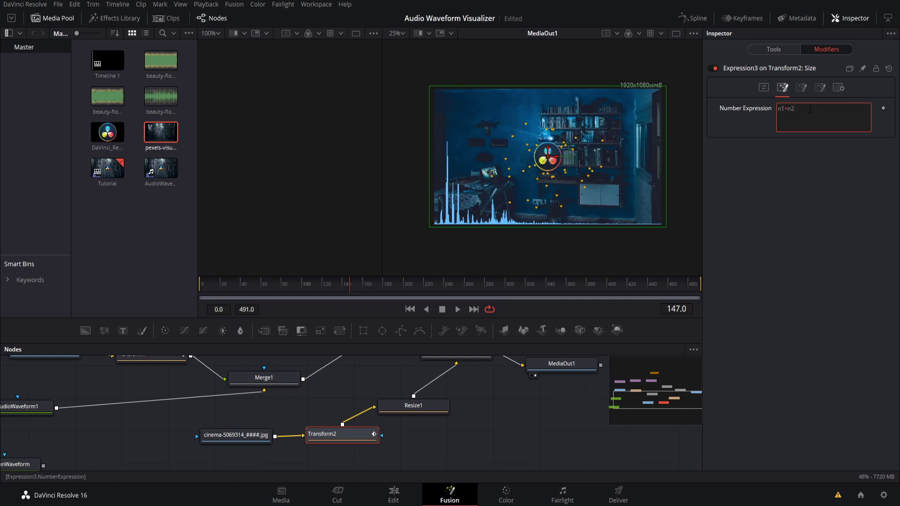
Play the composition near its start to examine the audio-driven scaling of the background image.
click(784, 49)
click(458, 310)
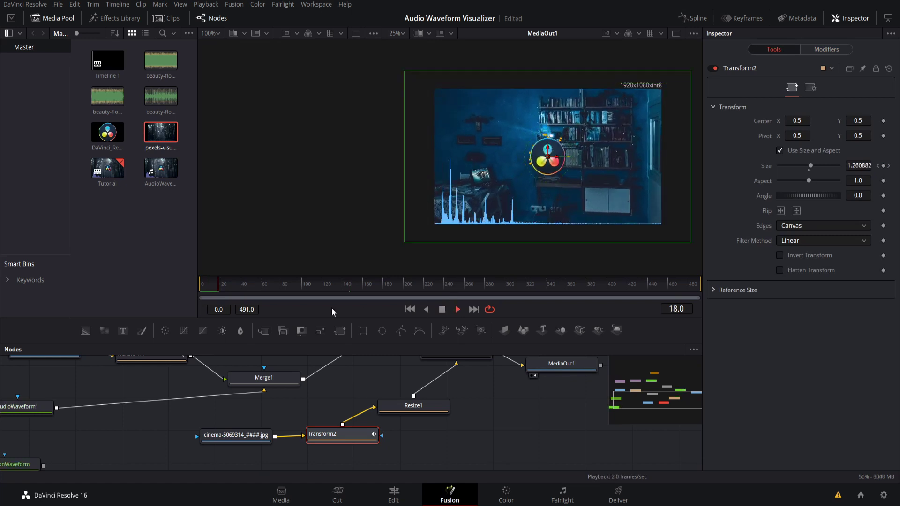
mouse_move(224, 282)
mouse_down()
mouse_move(187, 283)
mouse_move(215, 280)
mouse_up()
key(space)
Set Number In 3 of the Transform2 Size expression to 0.2 as a damping factor.
click(809, 90)
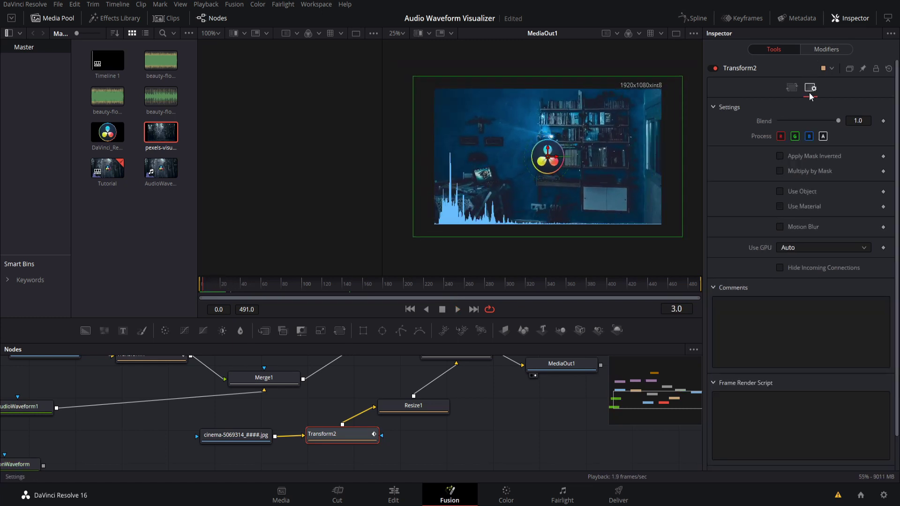
click(792, 88)
click(825, 48)
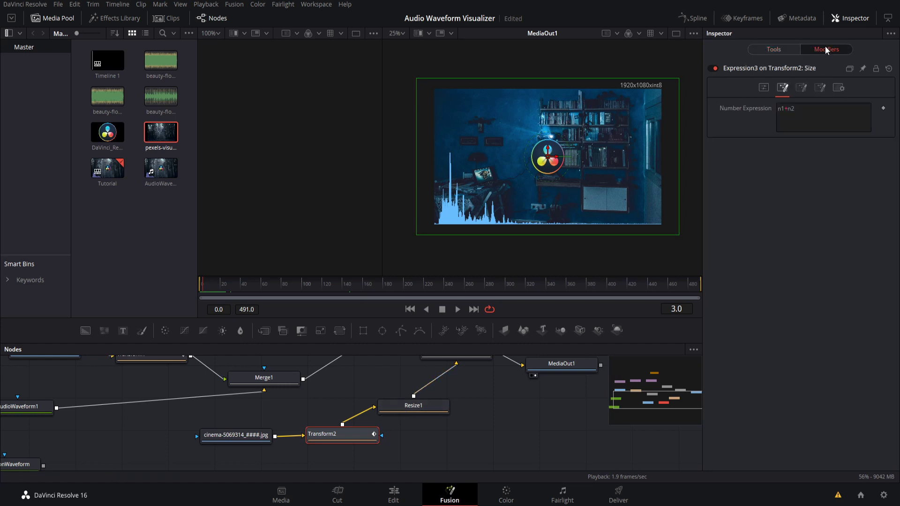
click(765, 88)
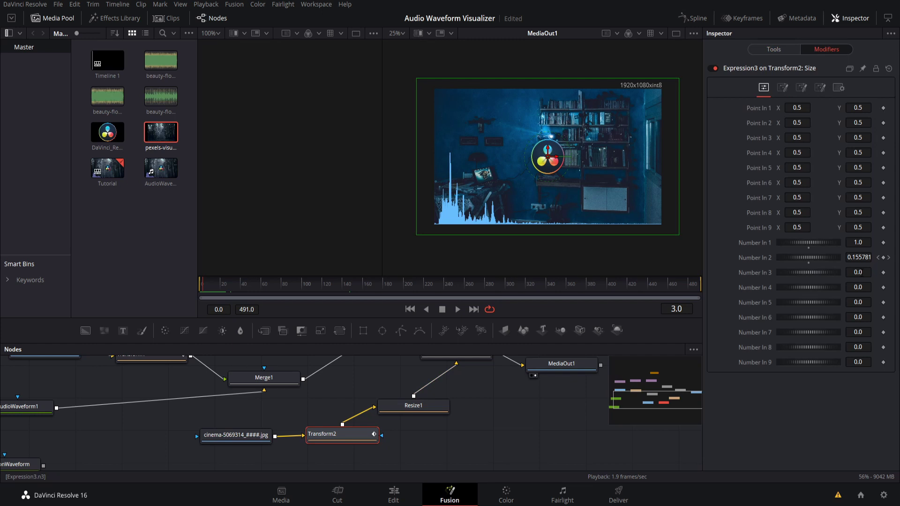
double_click(863, 273)
text(0.2)
key(Tab)
Change the Number Expression for Transform2's Size to n1+(n2*n3).
click(783, 88)
click(795, 111)
text((n2)
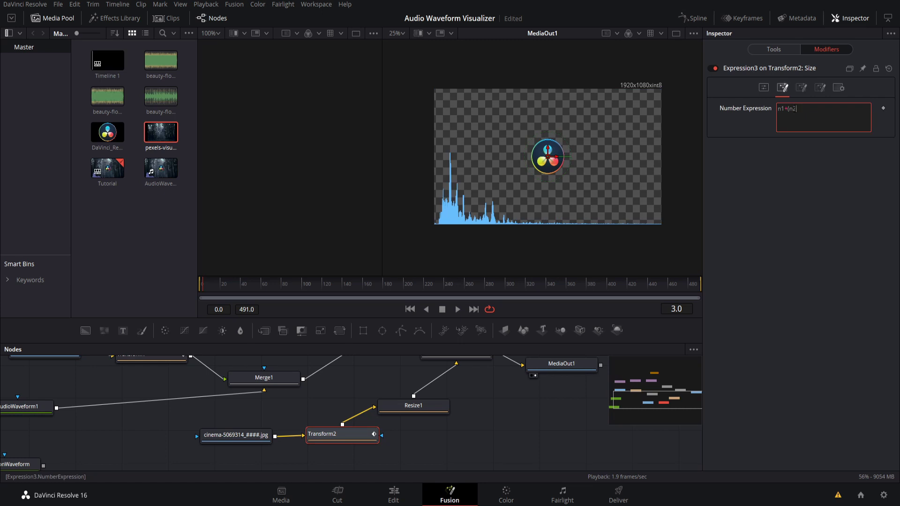
text(*n3))
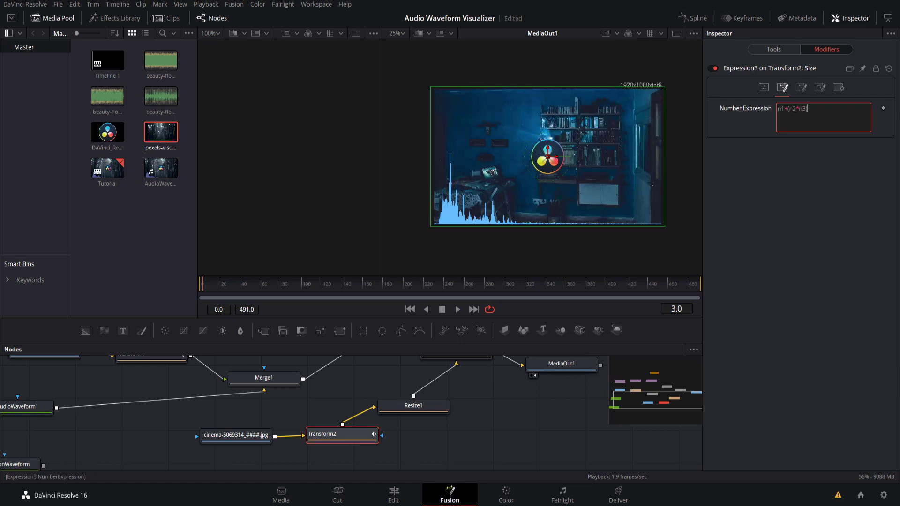
click(761, 140)
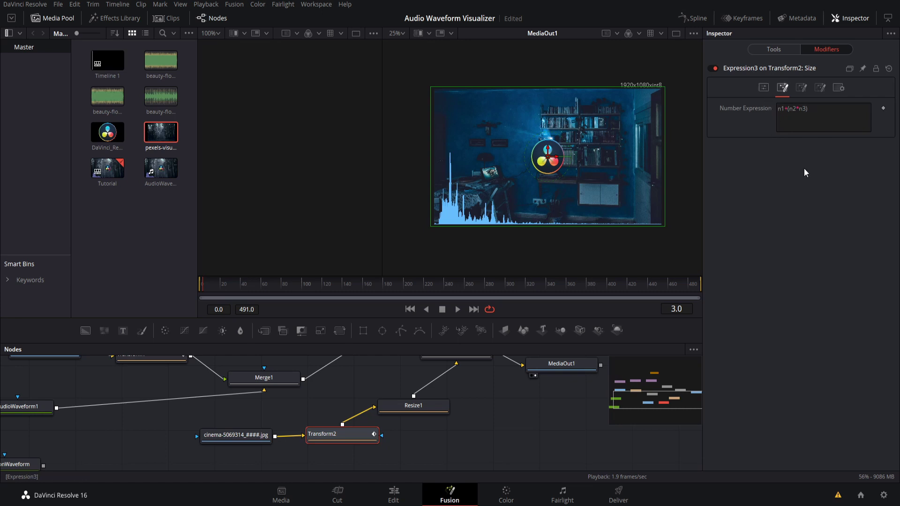
Play the composition from the start to examine the reduced background pulsing with the expression's inputs shown.
click(769, 89)
click(249, 287)
click(442, 310)
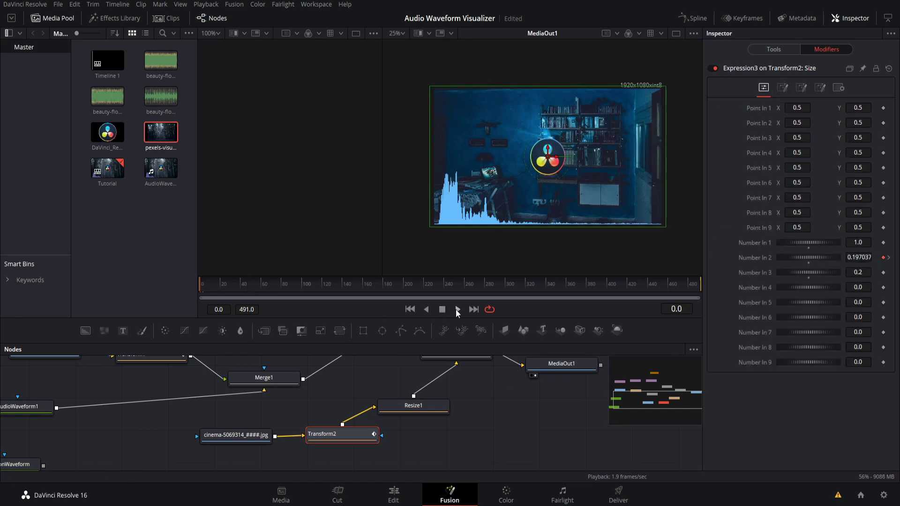
click(457, 310)
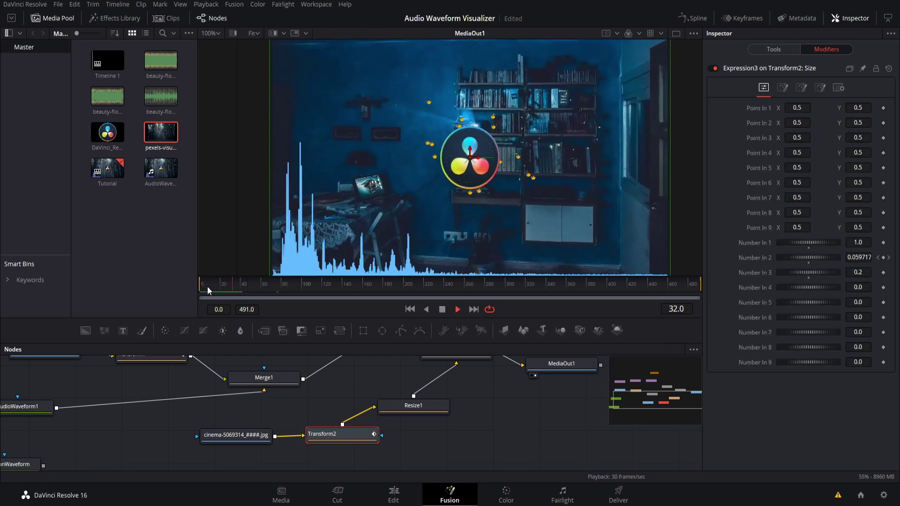
click(207, 287)
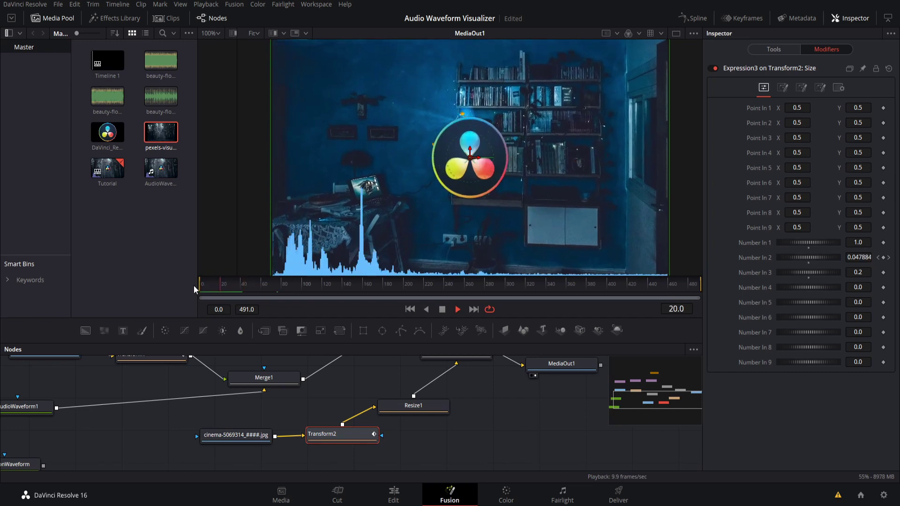
click(215, 285)
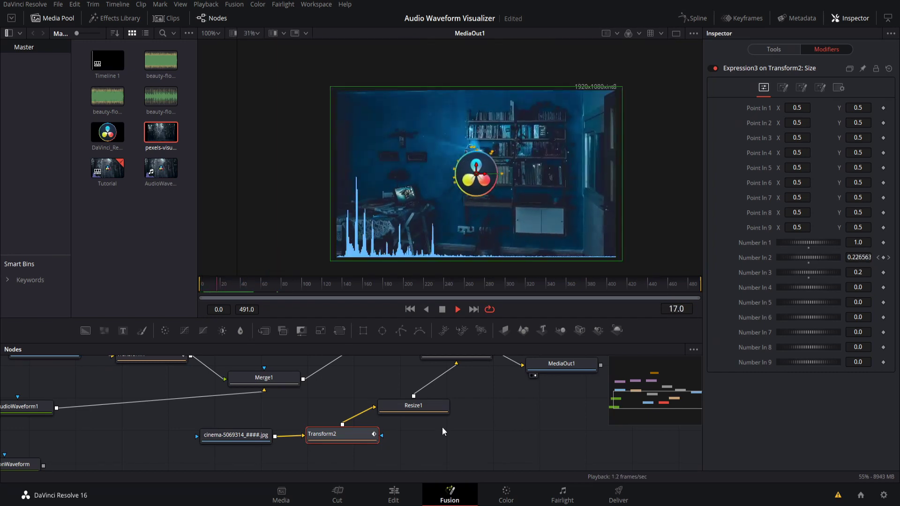